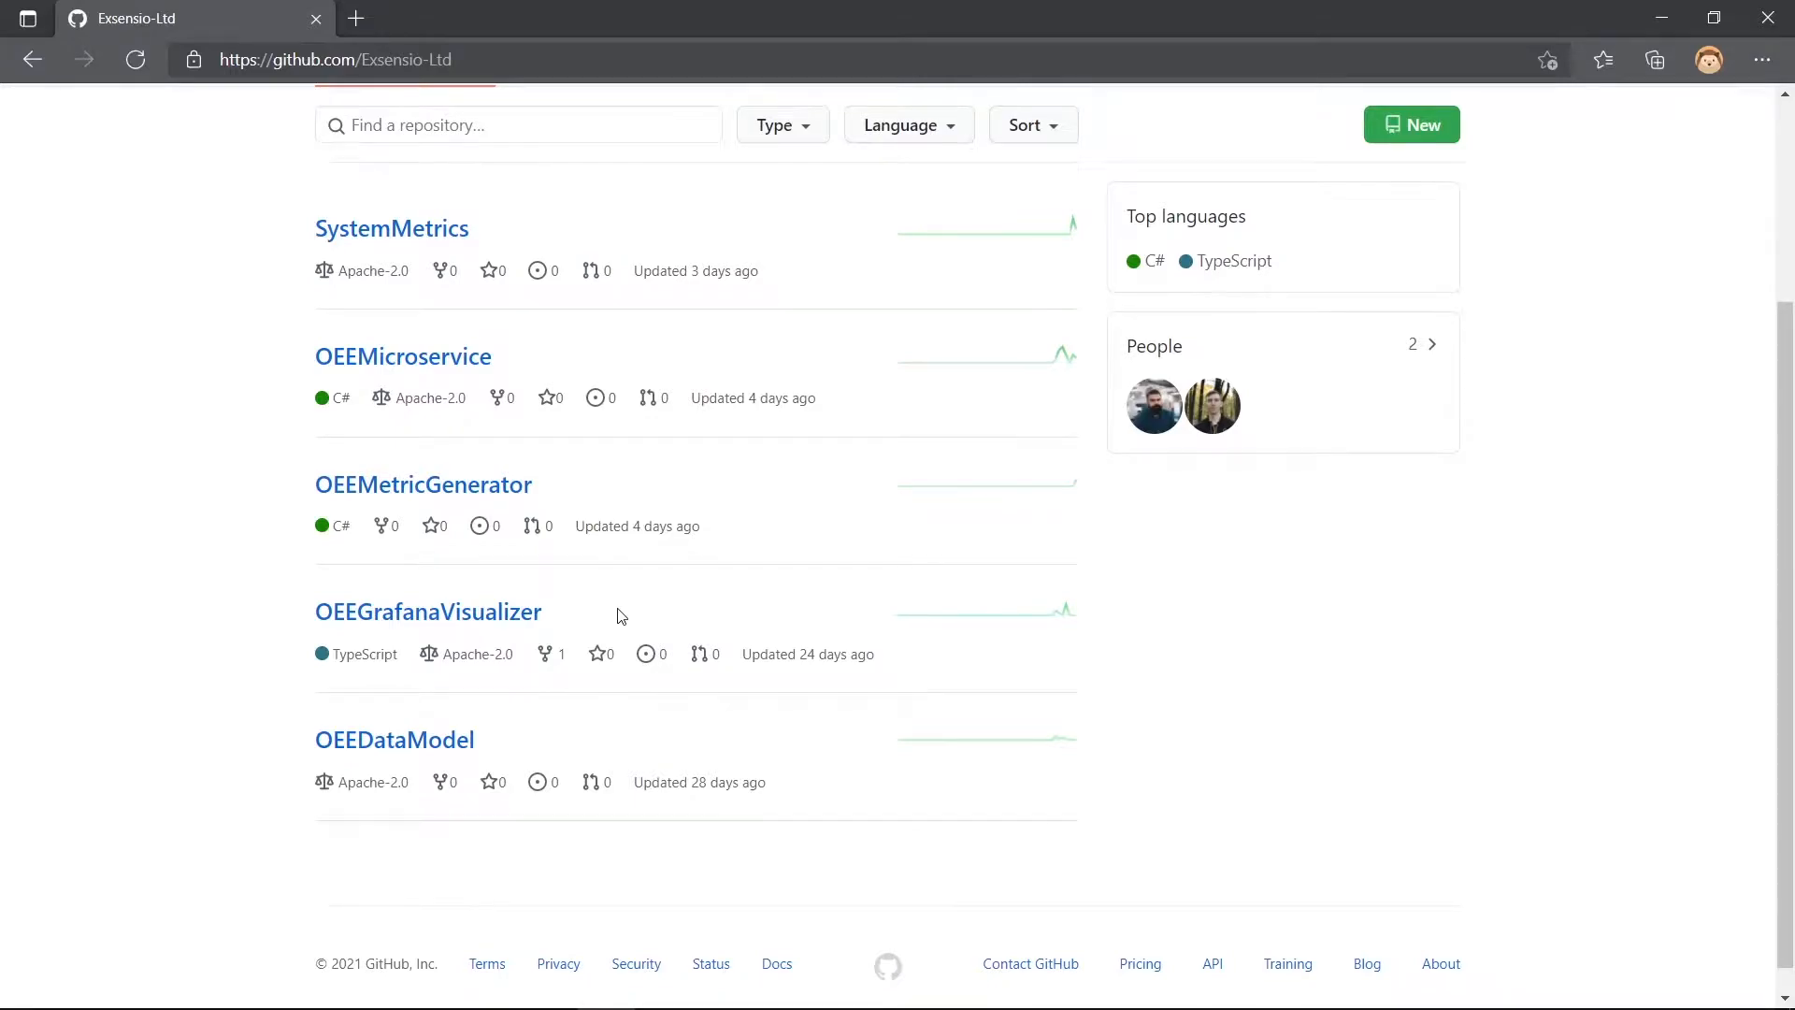
- Open the OEEMicroservice repository and follow its README's Install section to the Installation Guide
{"action": "scroll", "coordinate": [841, 661], "scroll_direction": "up", "scroll_amount": 3}
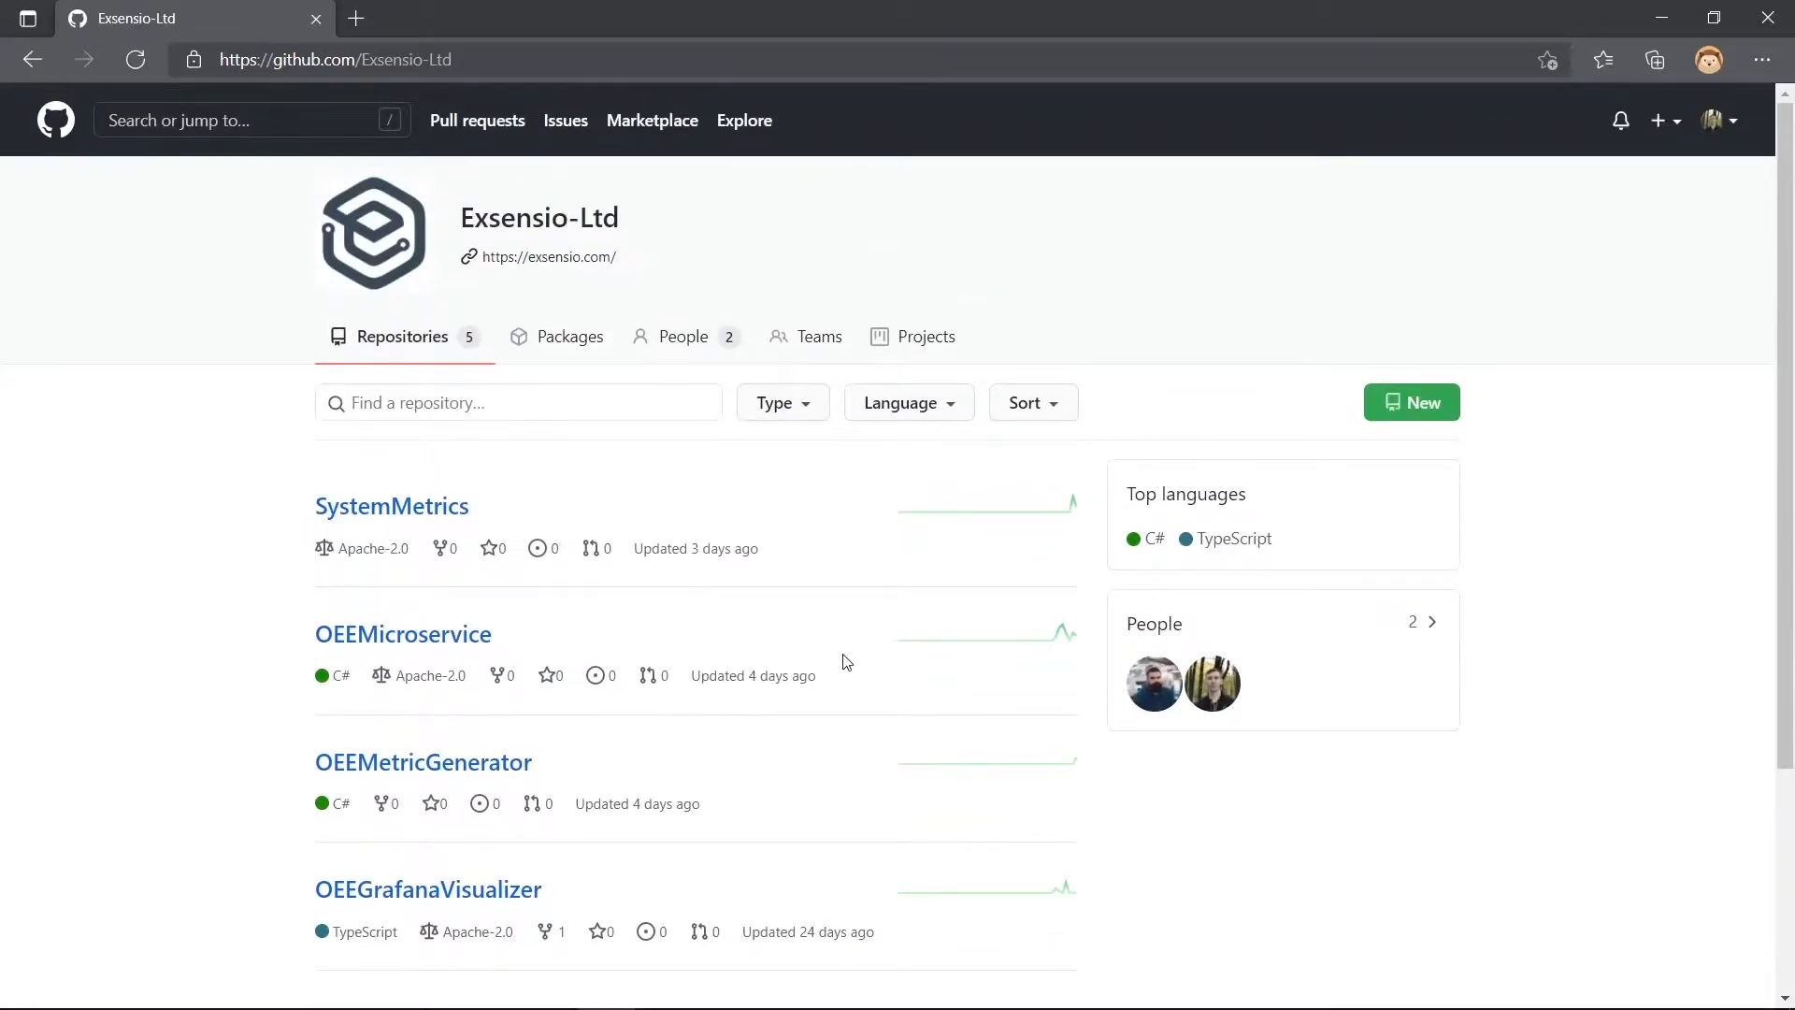
{"action": "left_click", "coordinate": [444, 639]}
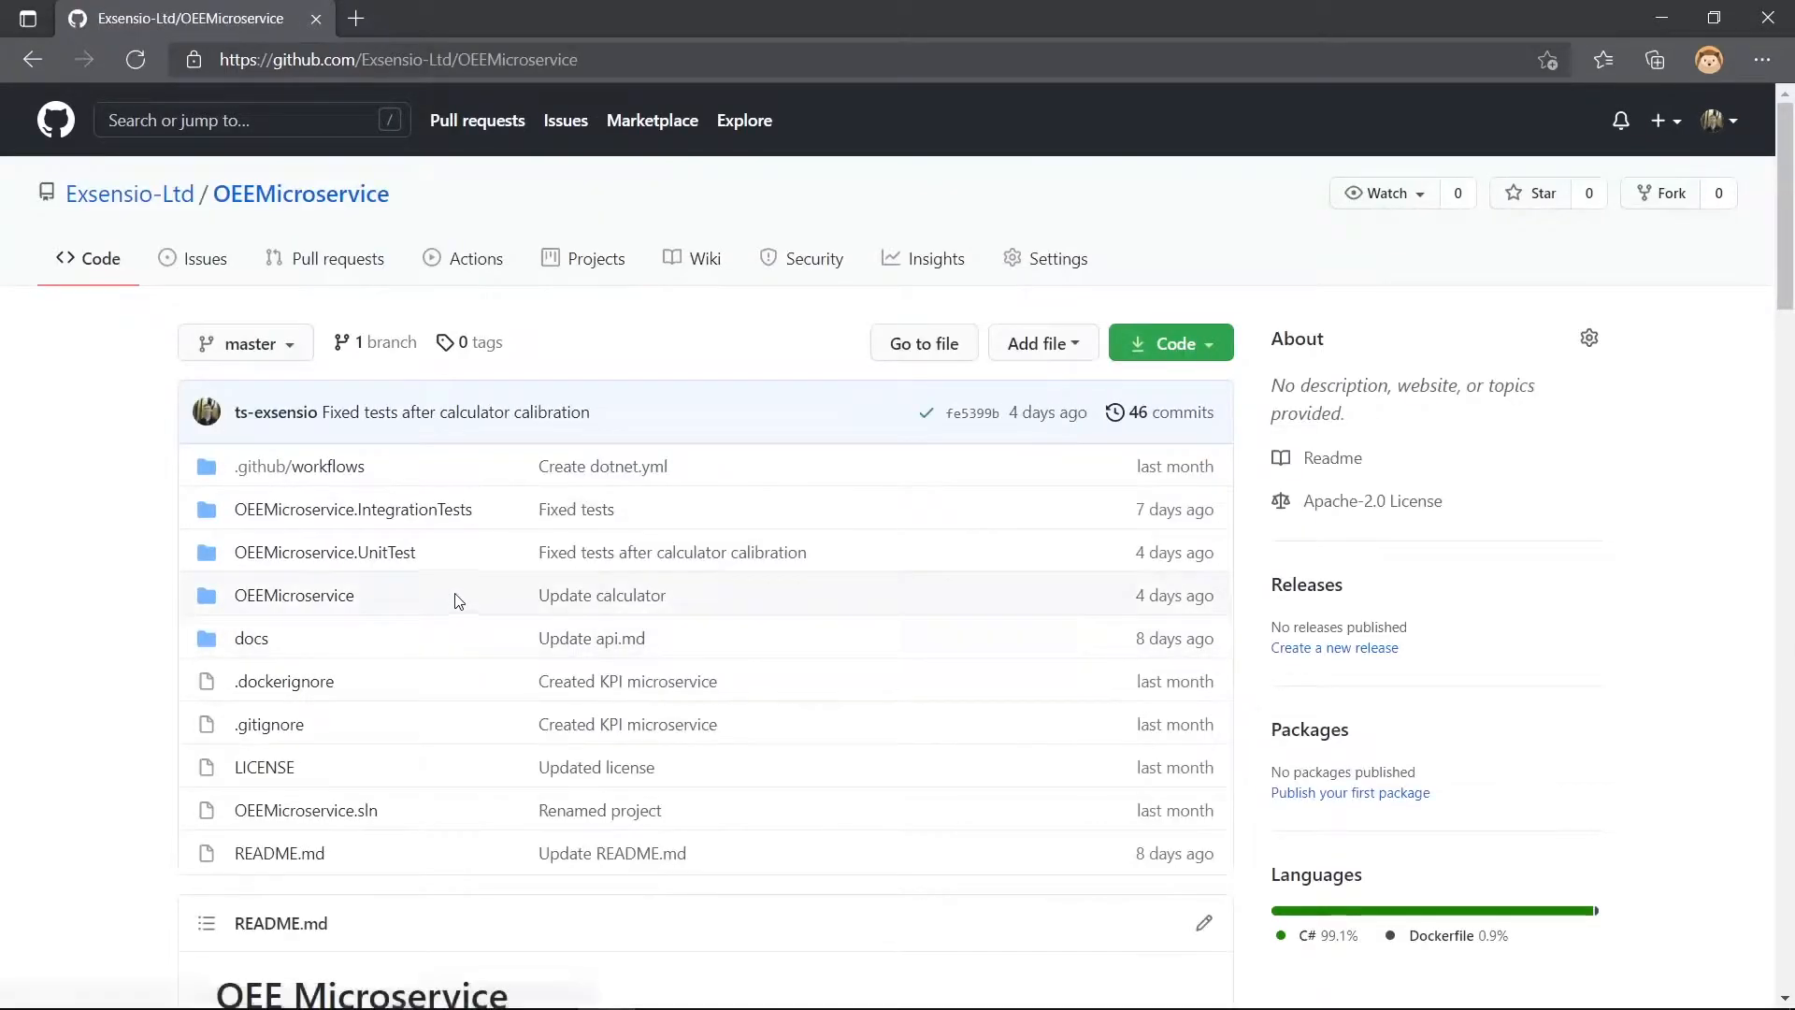
{"action": "scroll", "coordinate": [452, 591], "scroll_direction": "down", "scroll_amount": 15}
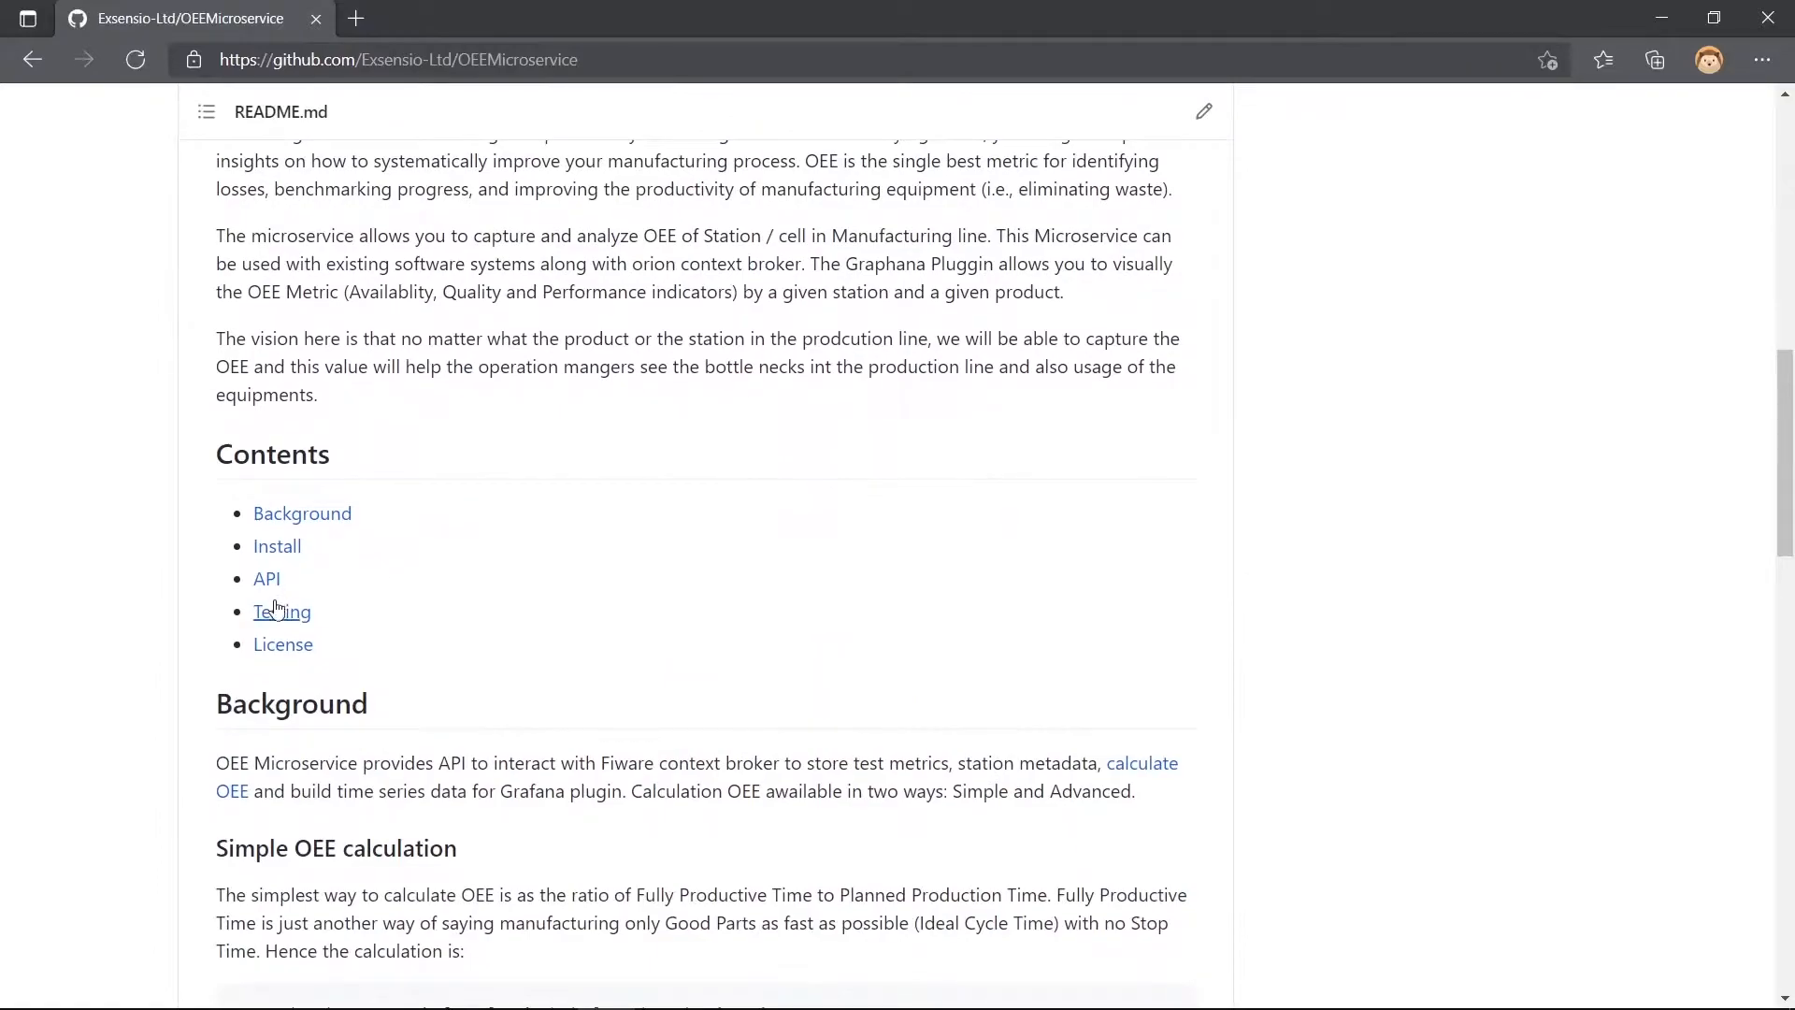
{"action": "left_click", "coordinate": [273, 547]}
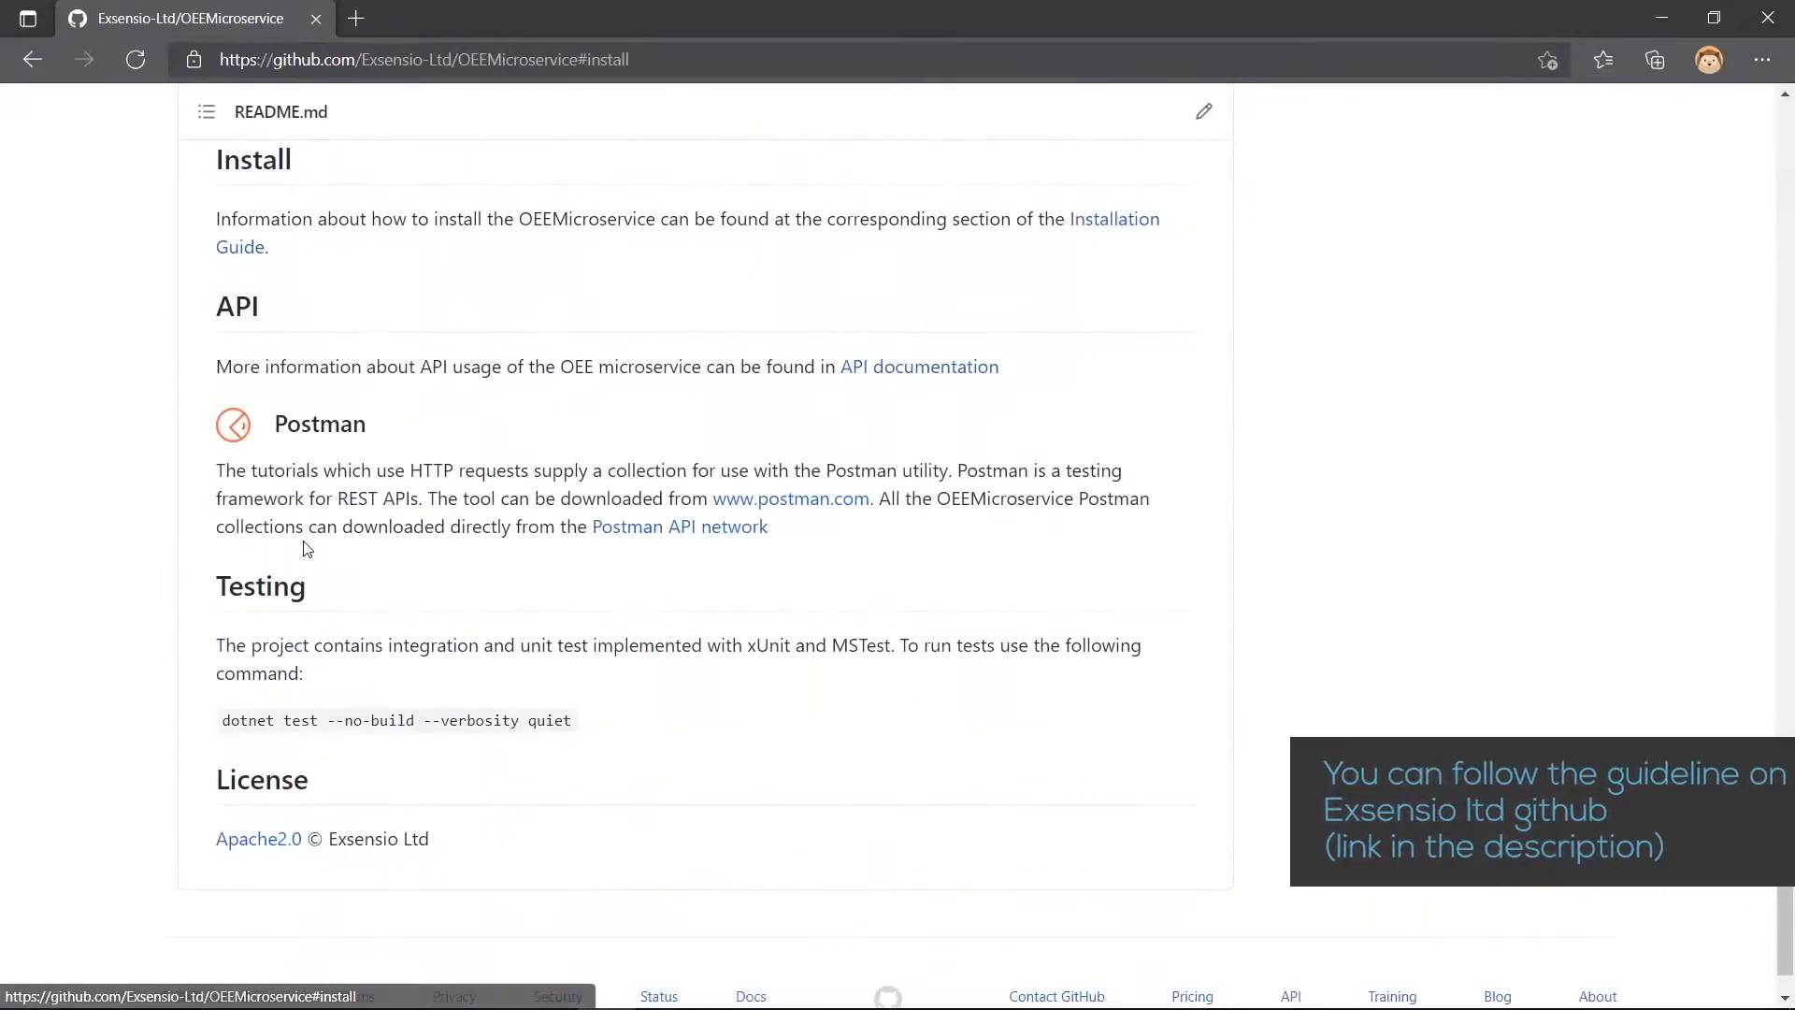
{"action": "left_click", "coordinate": [247, 249]}
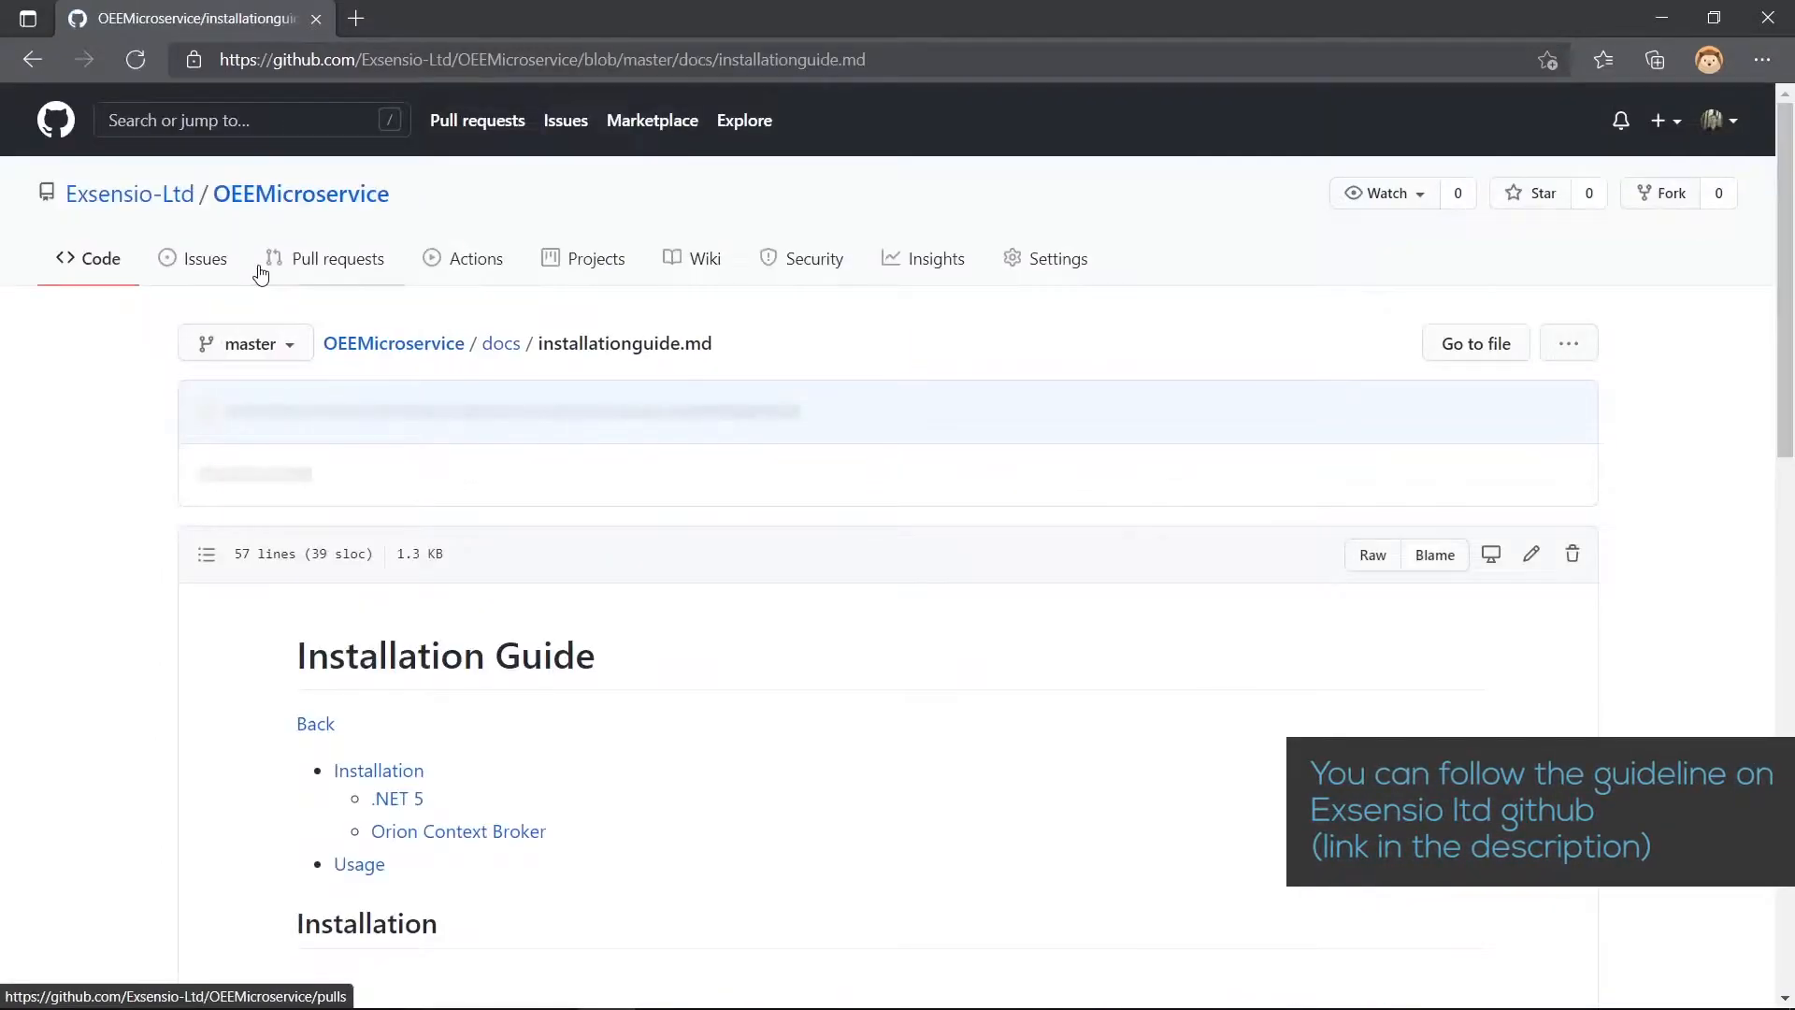
- Return to the OEEMicroservice repository's main page and copy its HTTPS clone URL
{"action": "left_click", "coordinate": [249, 207]}
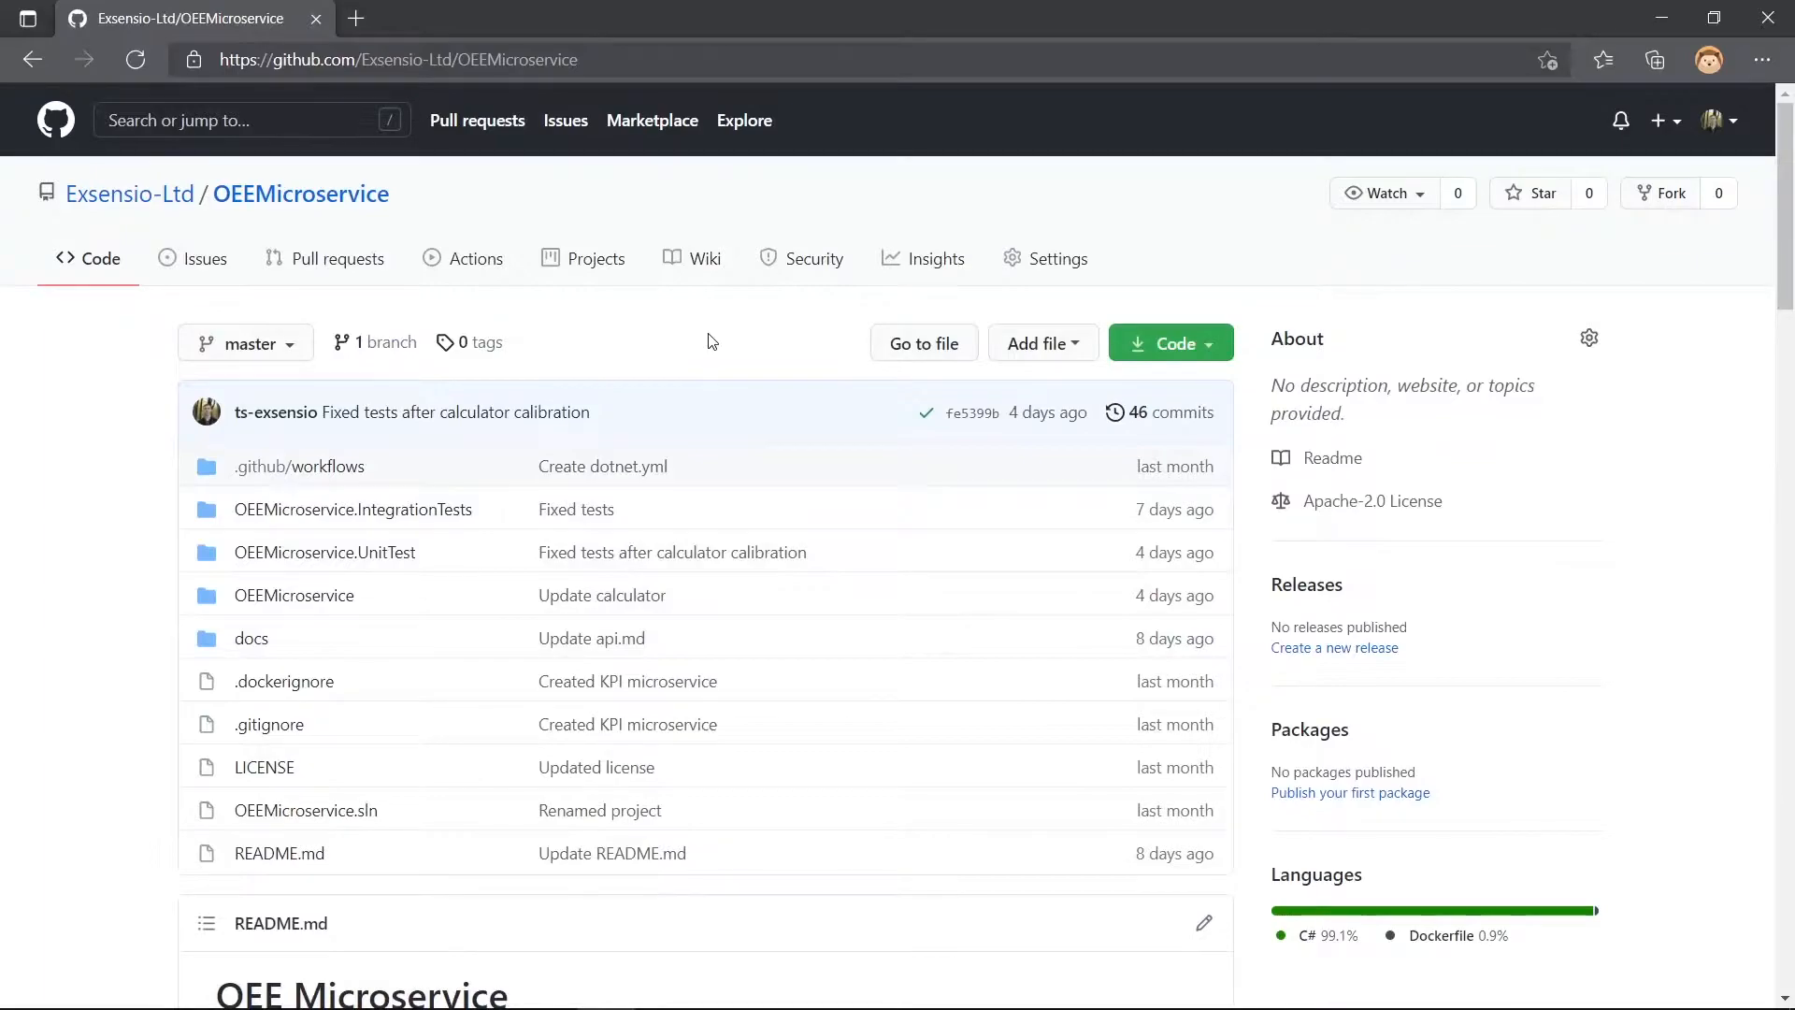
{"action": "left_click", "coordinate": [1168, 346]}
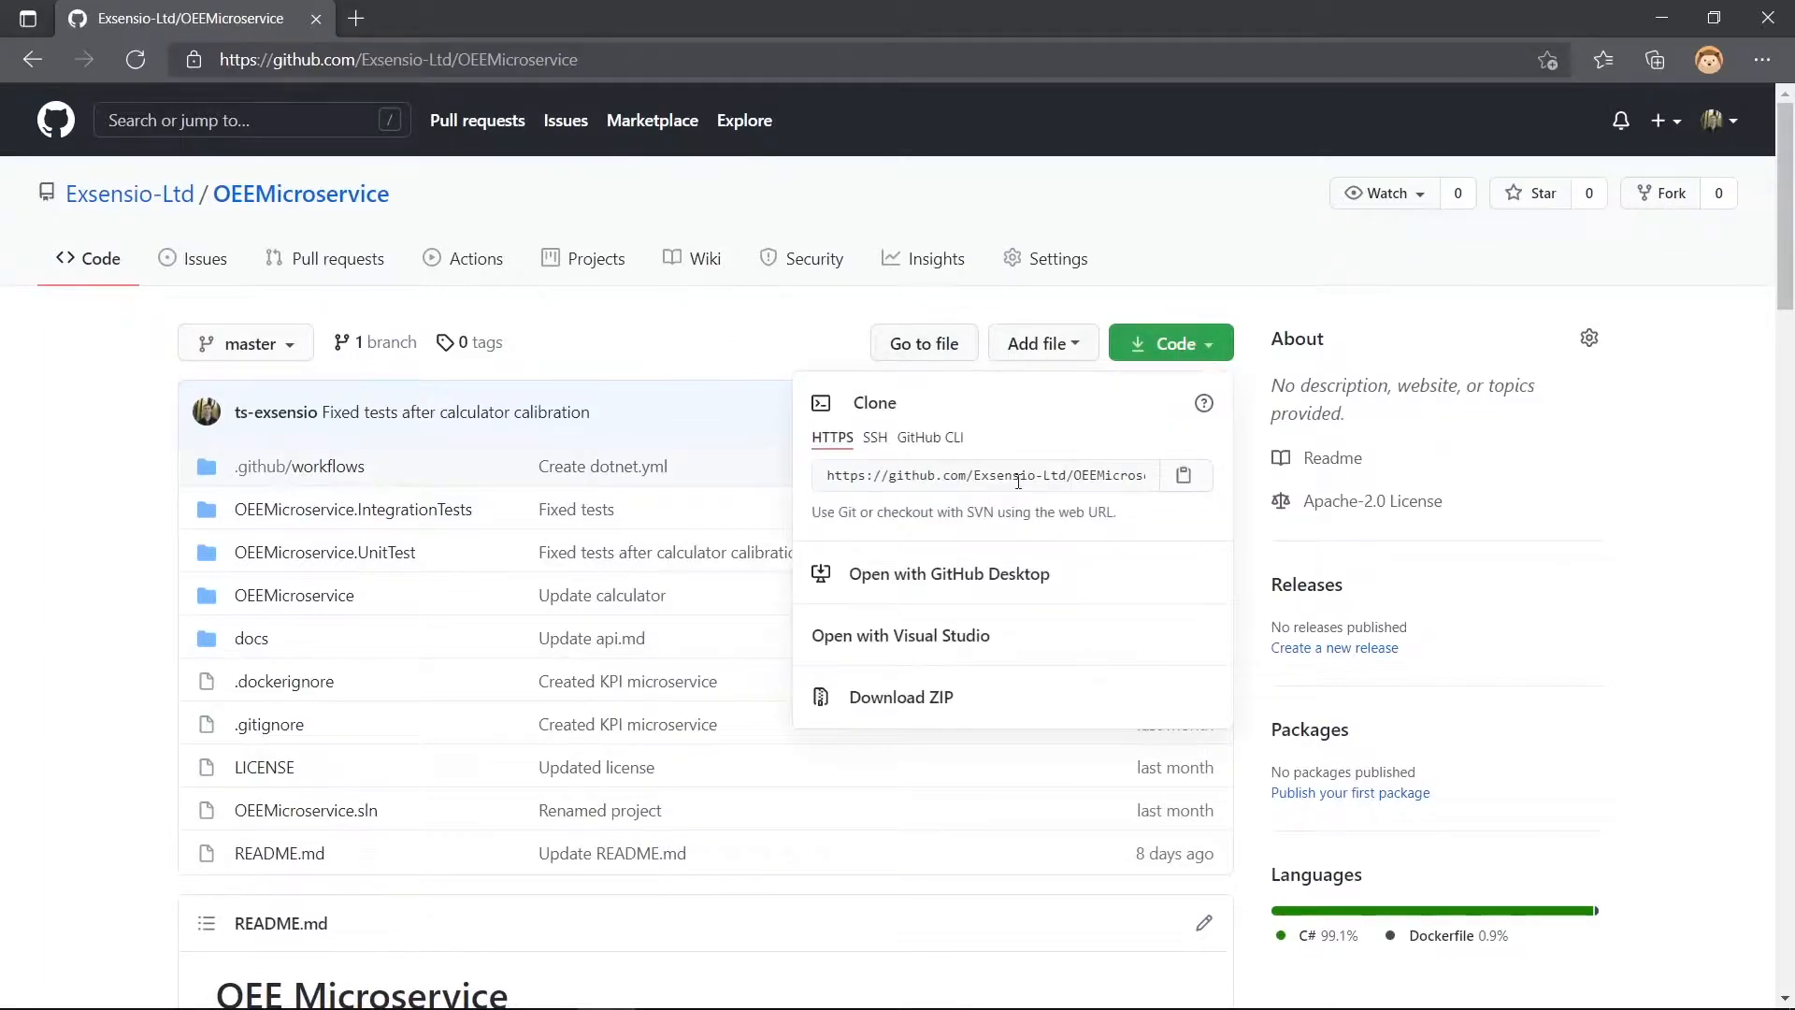
{"action": "left_click", "coordinate": [1018, 477]}
{"action": "key", "text": "ctrl+c"}
- Switch to the terminal and clone the OEEMicroservice repository into D:\OEE with git clone and the copied URL
{"action": "key", "text": "alt+Tab"}
{"action": "key", "text": "alt+Tab"}
{"action": "key", "text": "Tab"}
{"action": "type", "text": "git clone"}
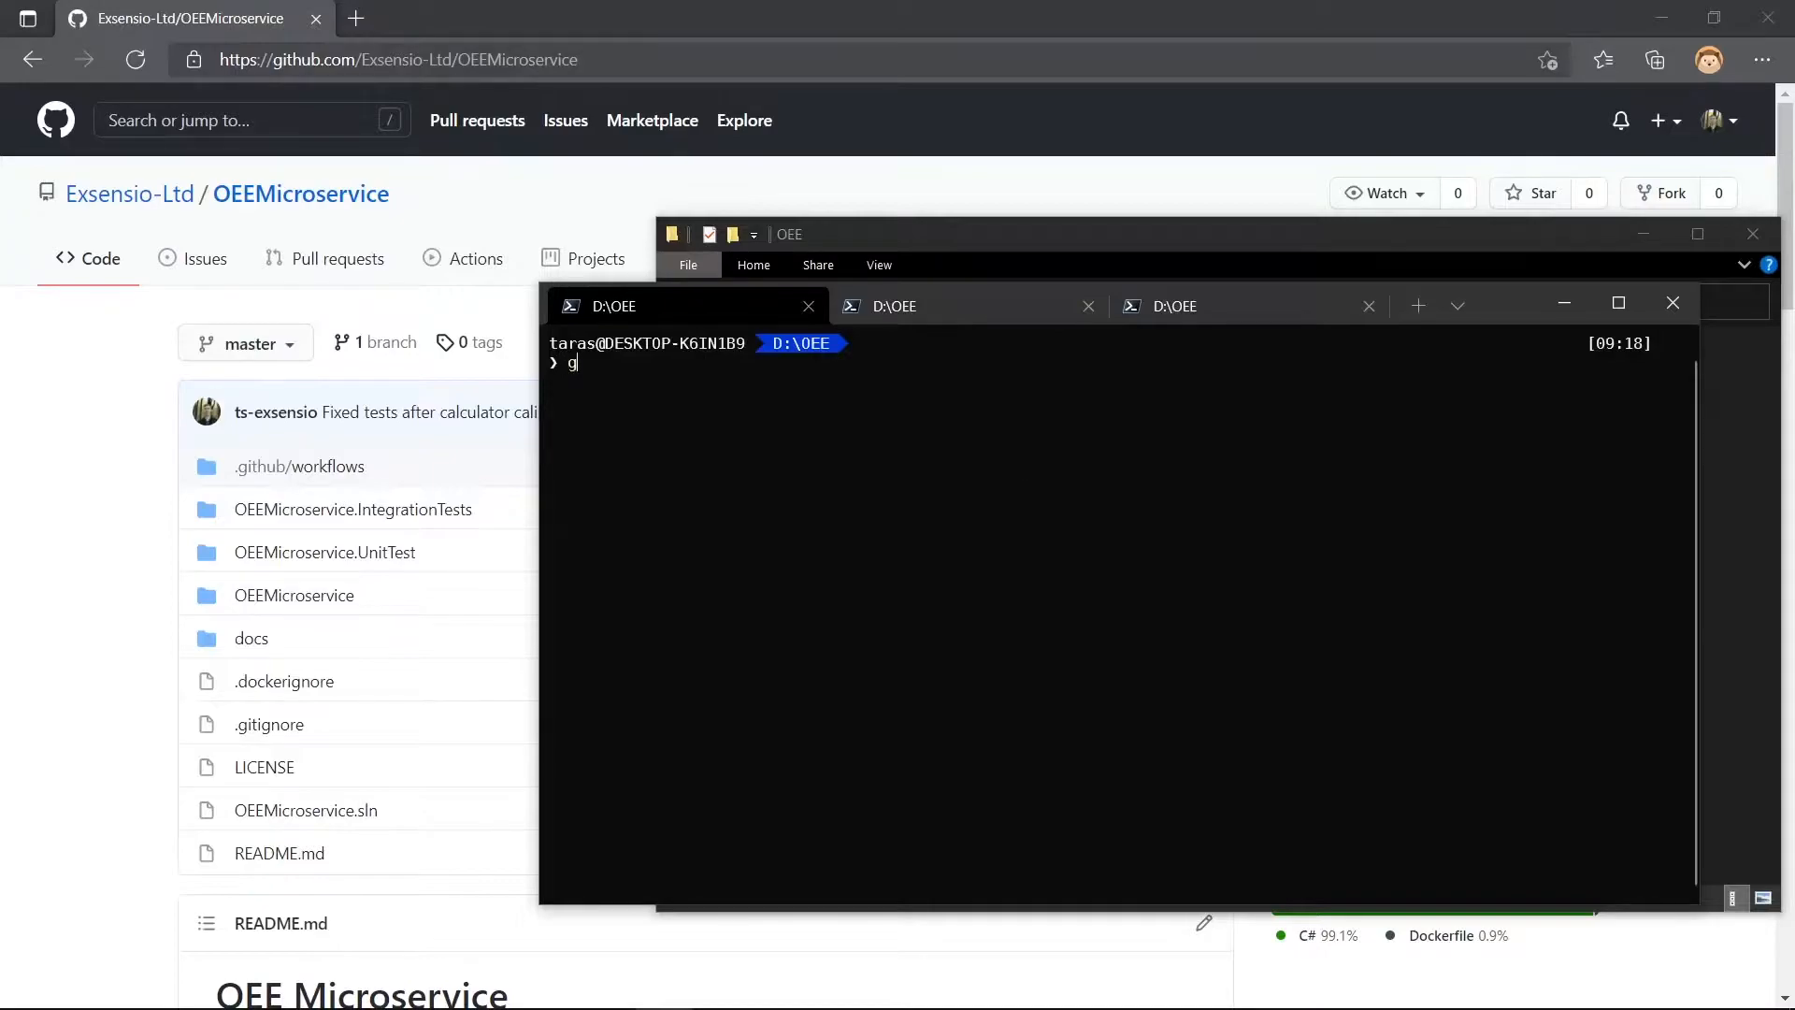
{"action": "key", "text": "ctrl+v"}
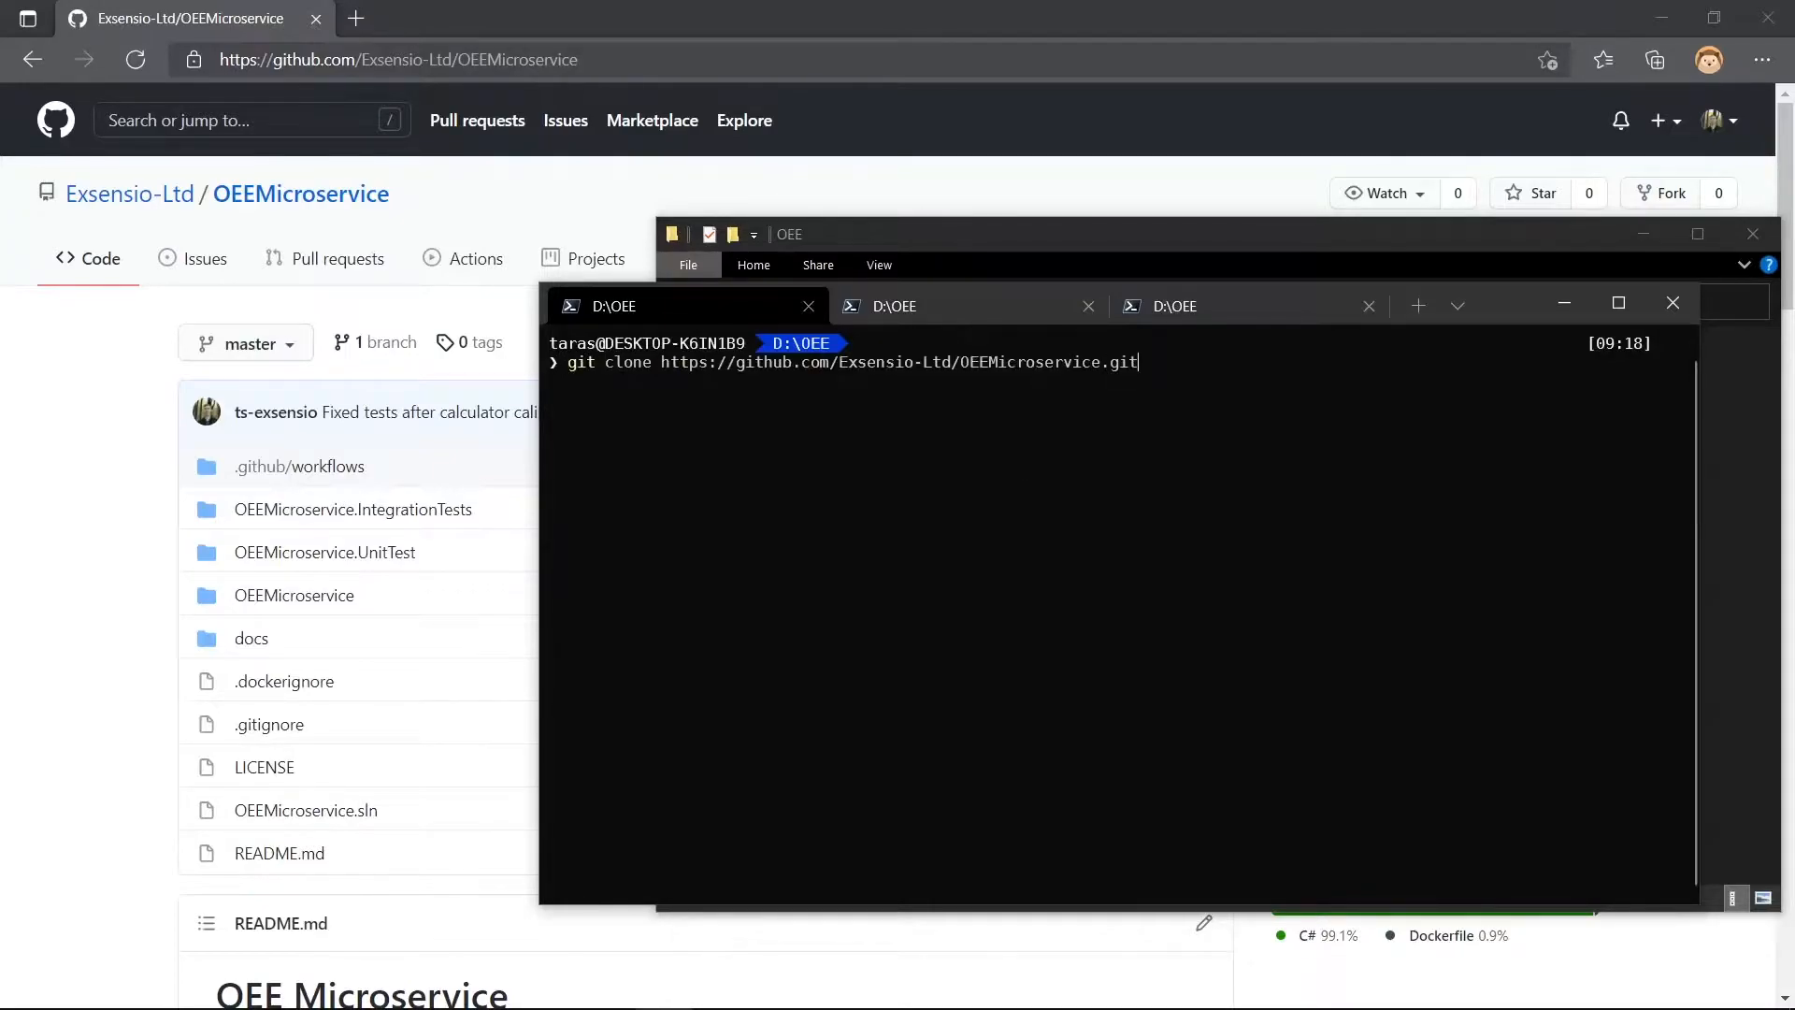
{"action": "key", "text": "Return"}
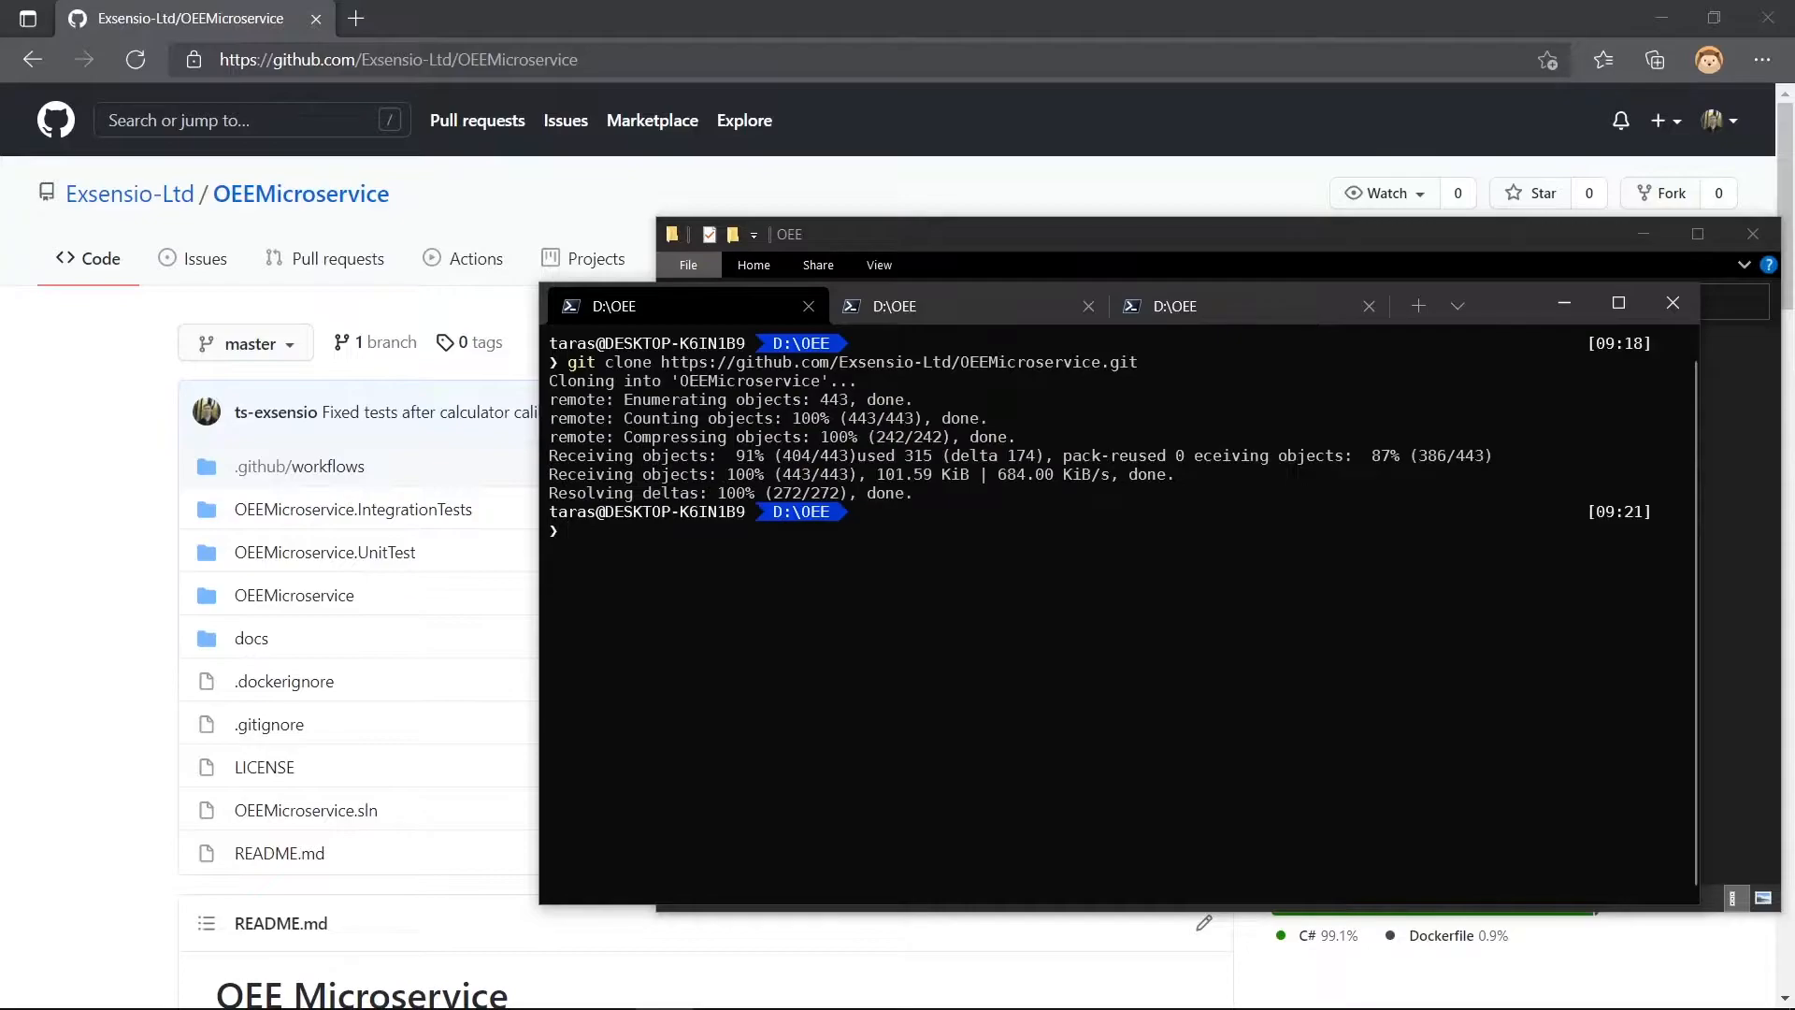
- Return to the browser and open the Installation Guide from the README to read its Installation section
{"action": "left_click", "coordinate": [91, 448]}
{"action": "scroll", "coordinate": [91, 444], "scroll_direction": "down", "scroll_amount": 13}
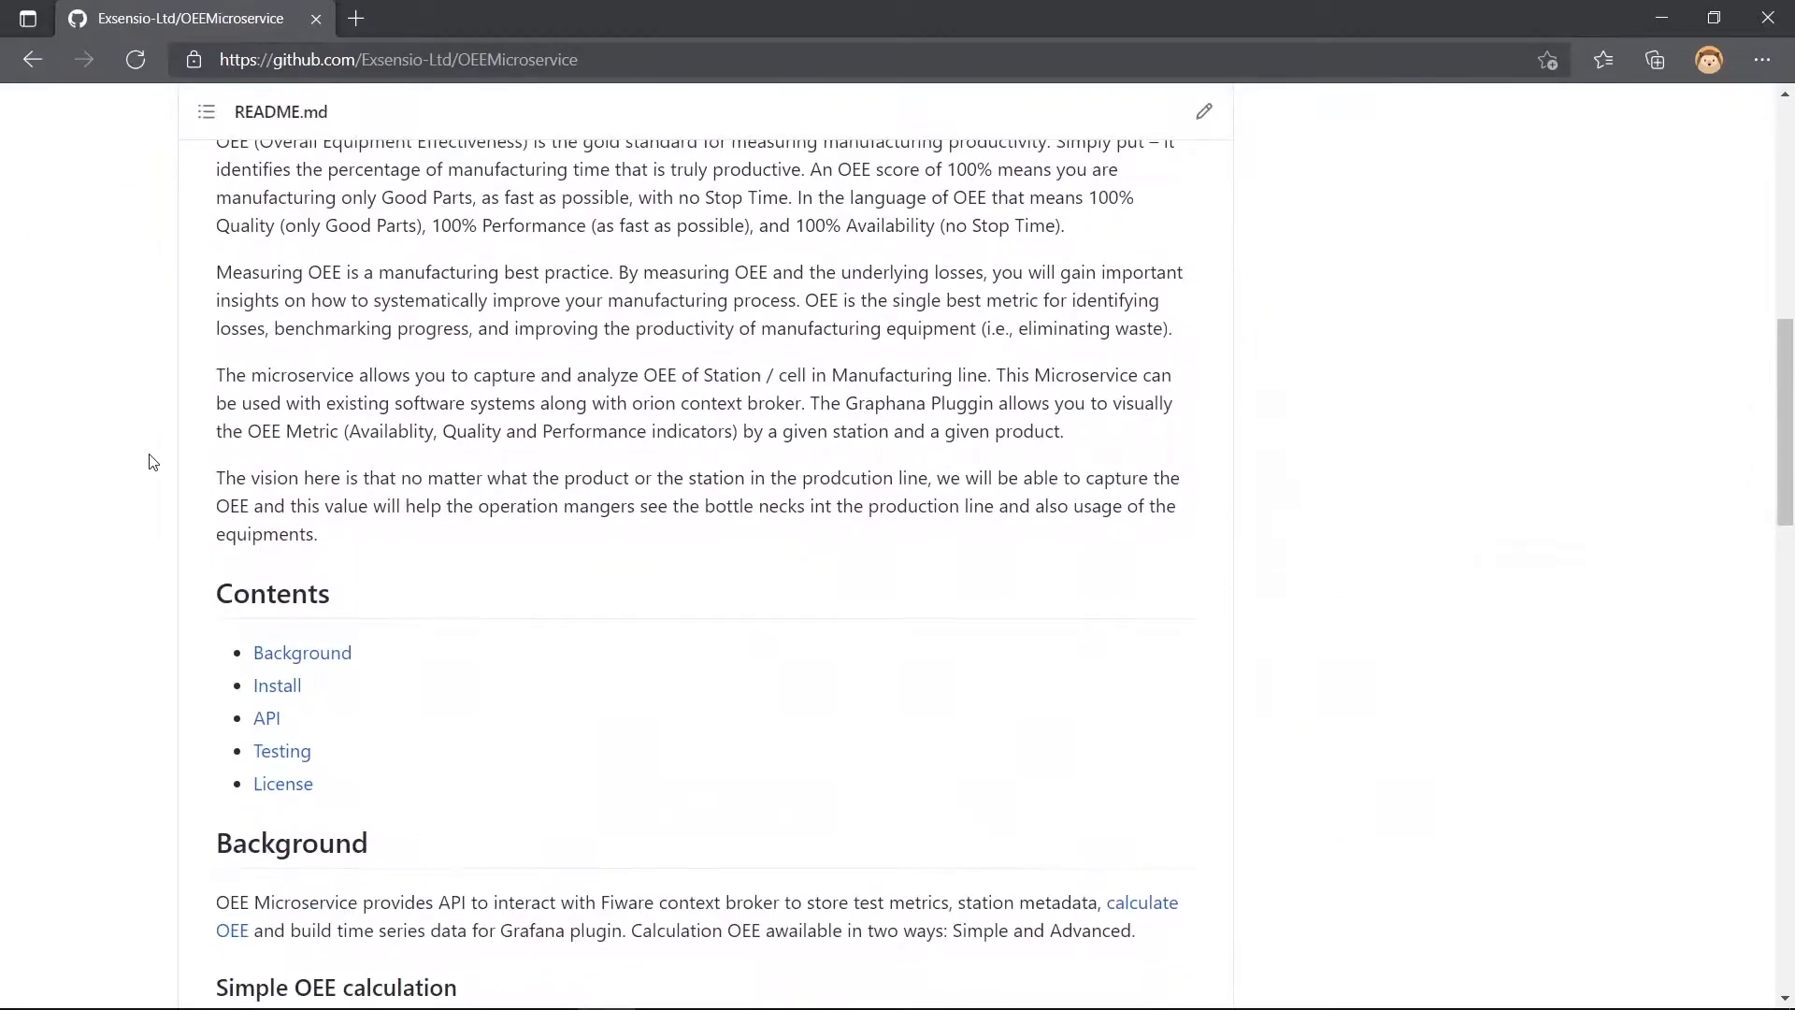
{"action": "left_click", "coordinate": [278, 415]}
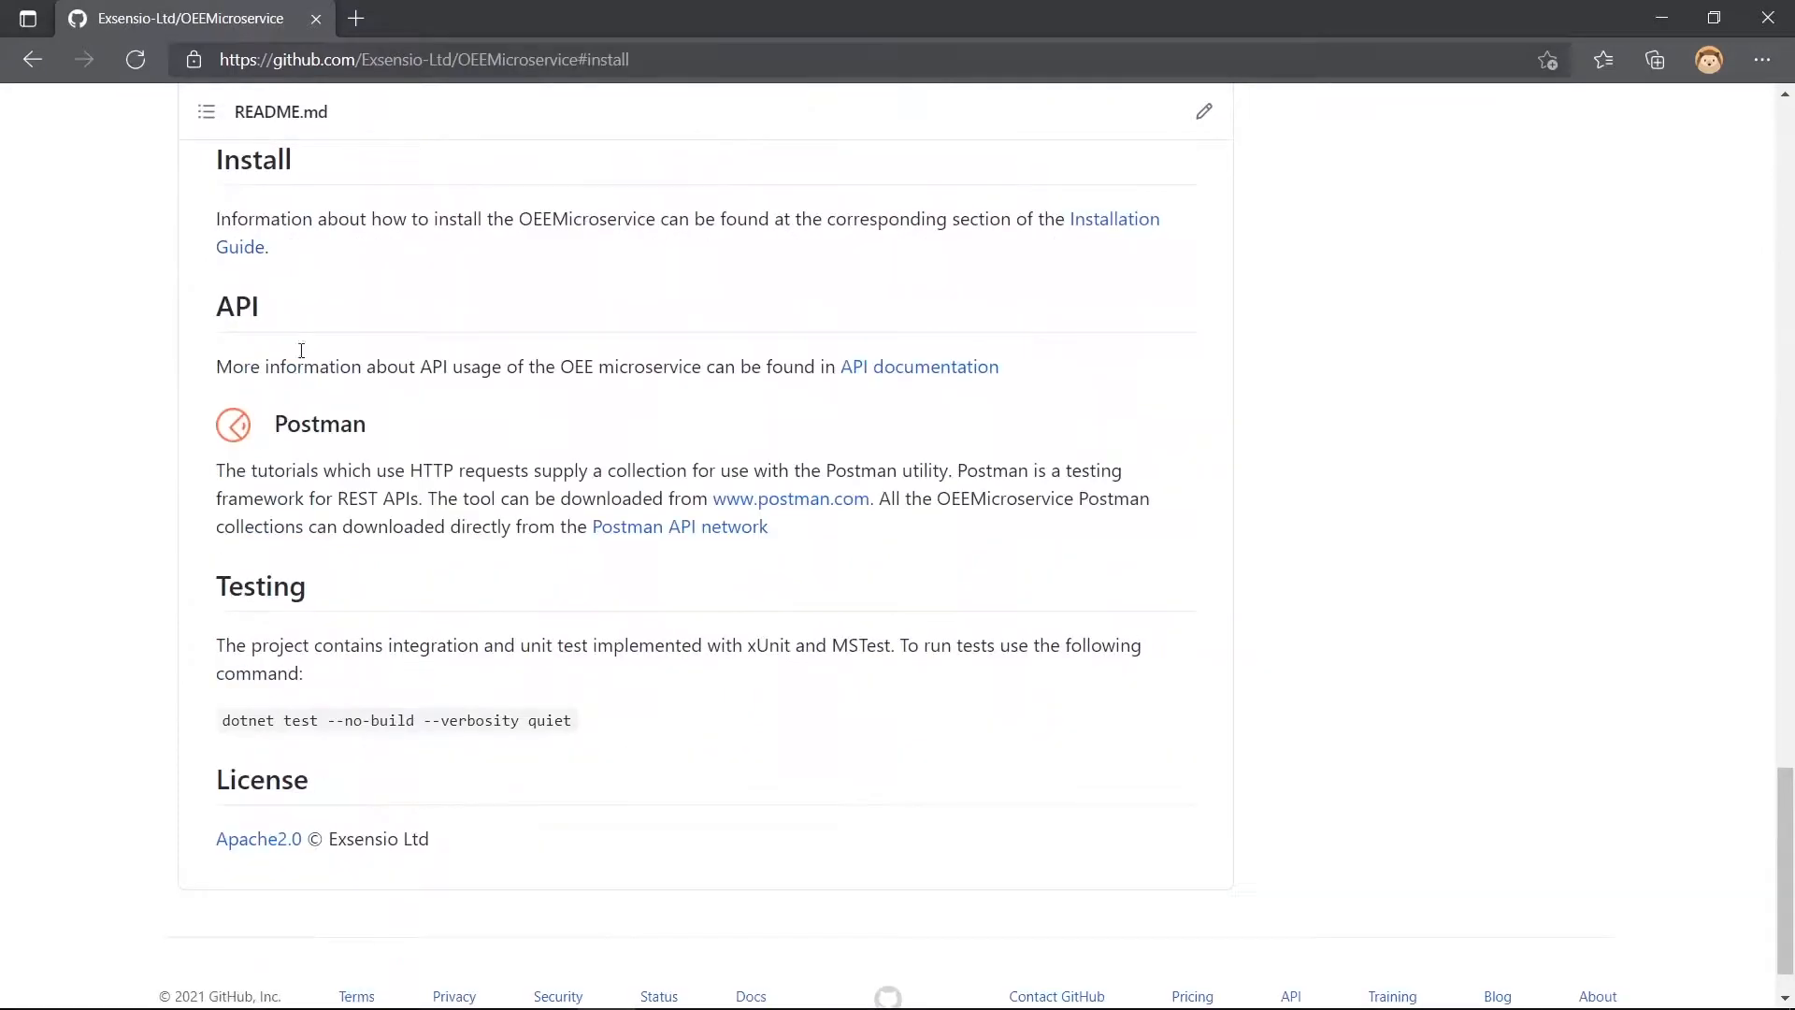
{"action": "left_click", "coordinate": [245, 248]}
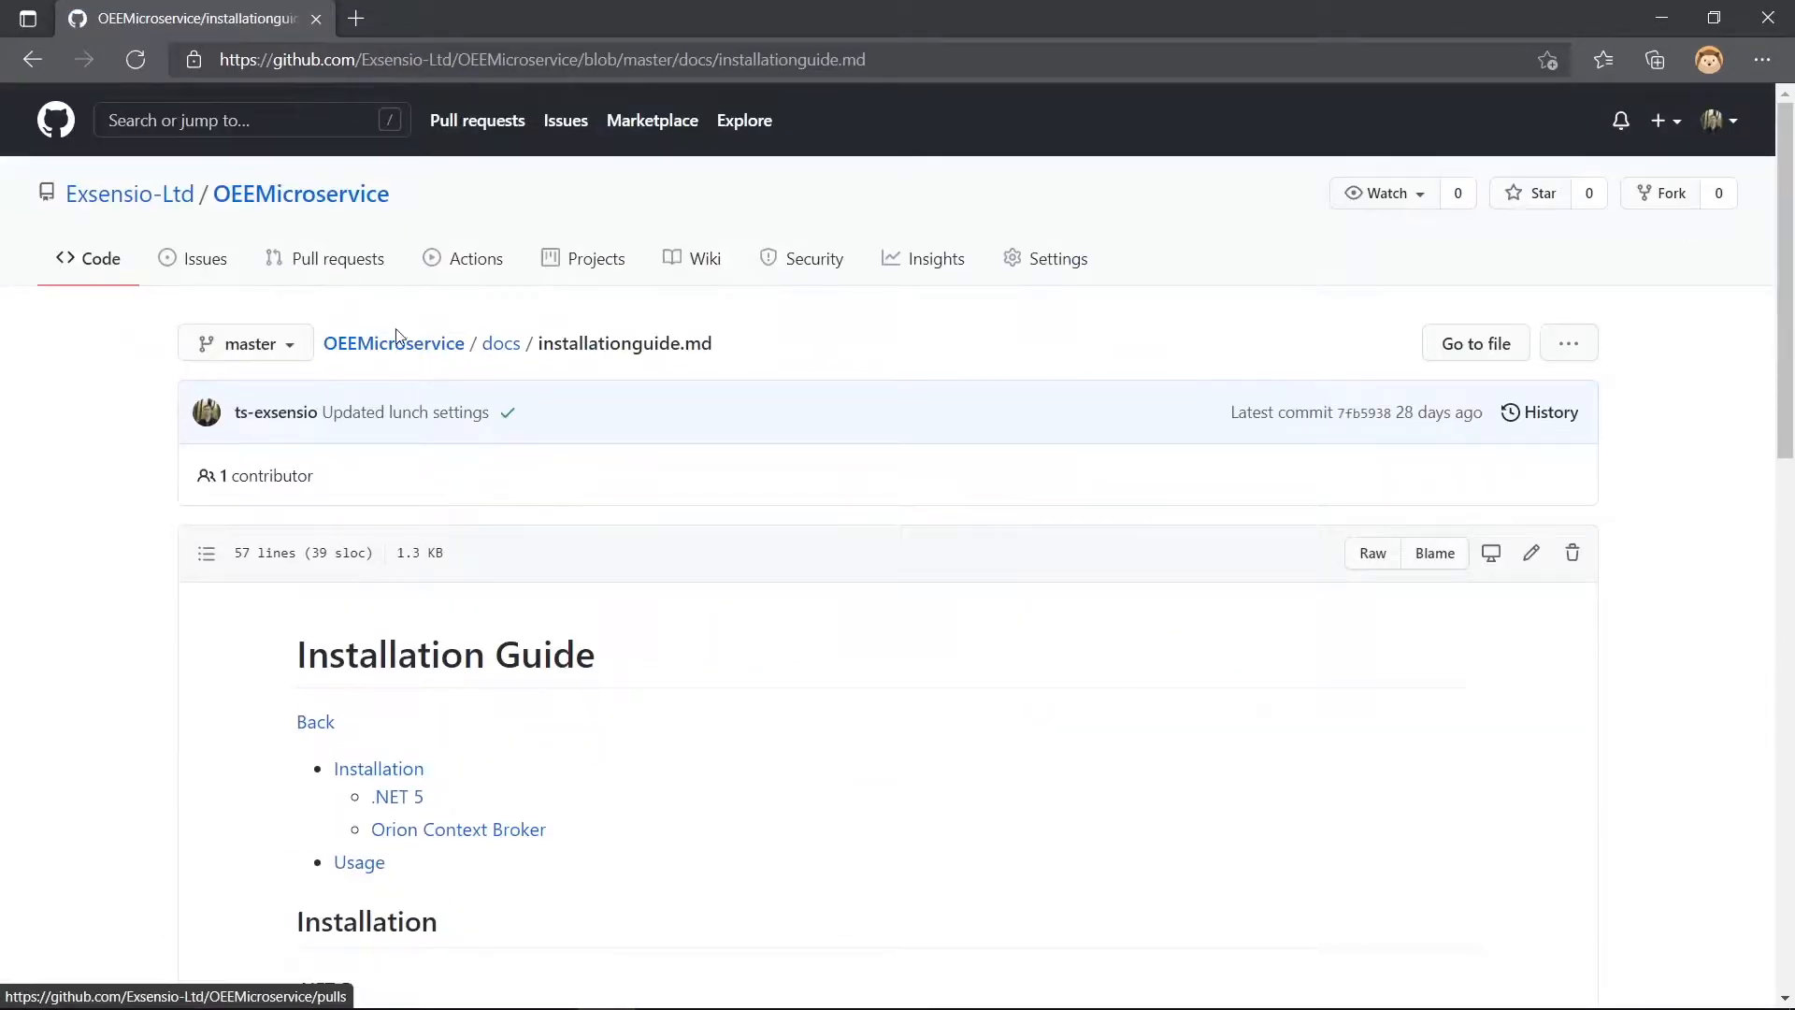
{"action": "scroll", "coordinate": [566, 446], "scroll_direction": "down", "scroll_amount": 7}
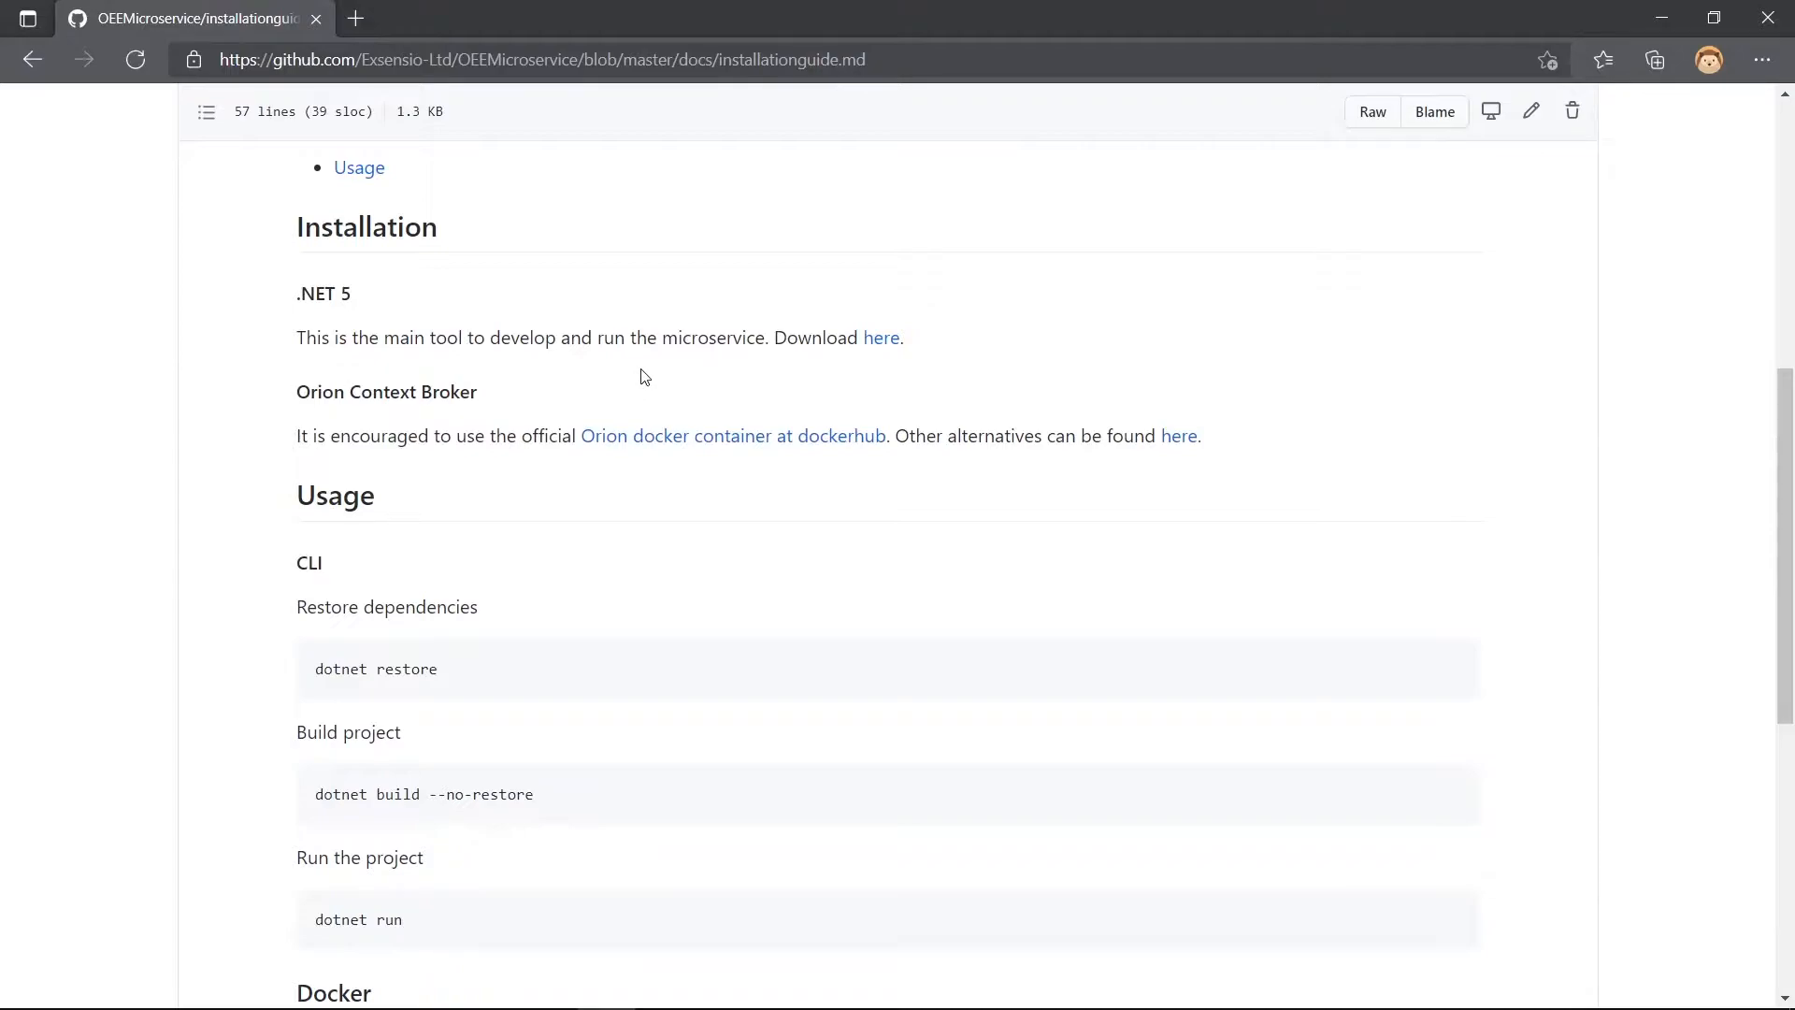
- Open the guide's Orion docker container page on Docker Hub and find the Docker Compose instructions
{"action": "middle_click", "coordinate": [679, 441]}
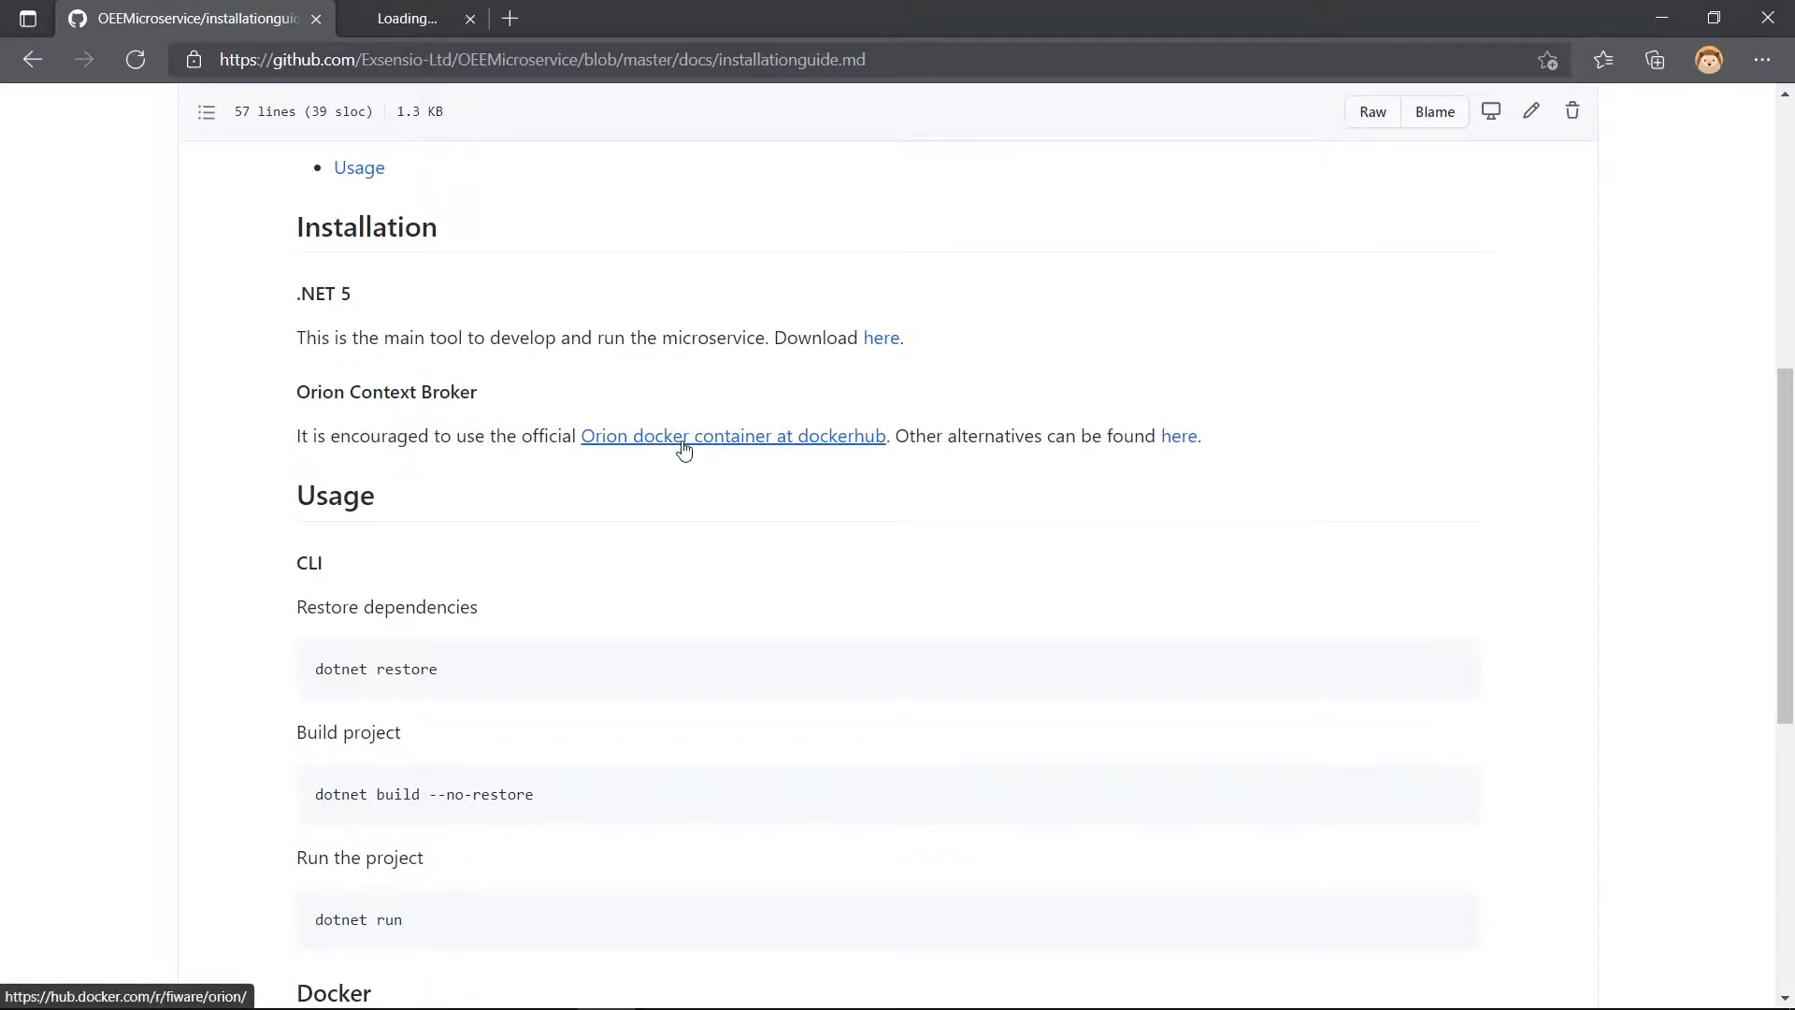
{"action": "left_click", "coordinate": [438, 11]}
{"action": "scroll", "coordinate": [658, 428], "scroll_direction": "down", "scroll_amount": 1}
{"action": "scroll", "coordinate": [658, 427], "scroll_direction": "down", "scroll_amount": 15}
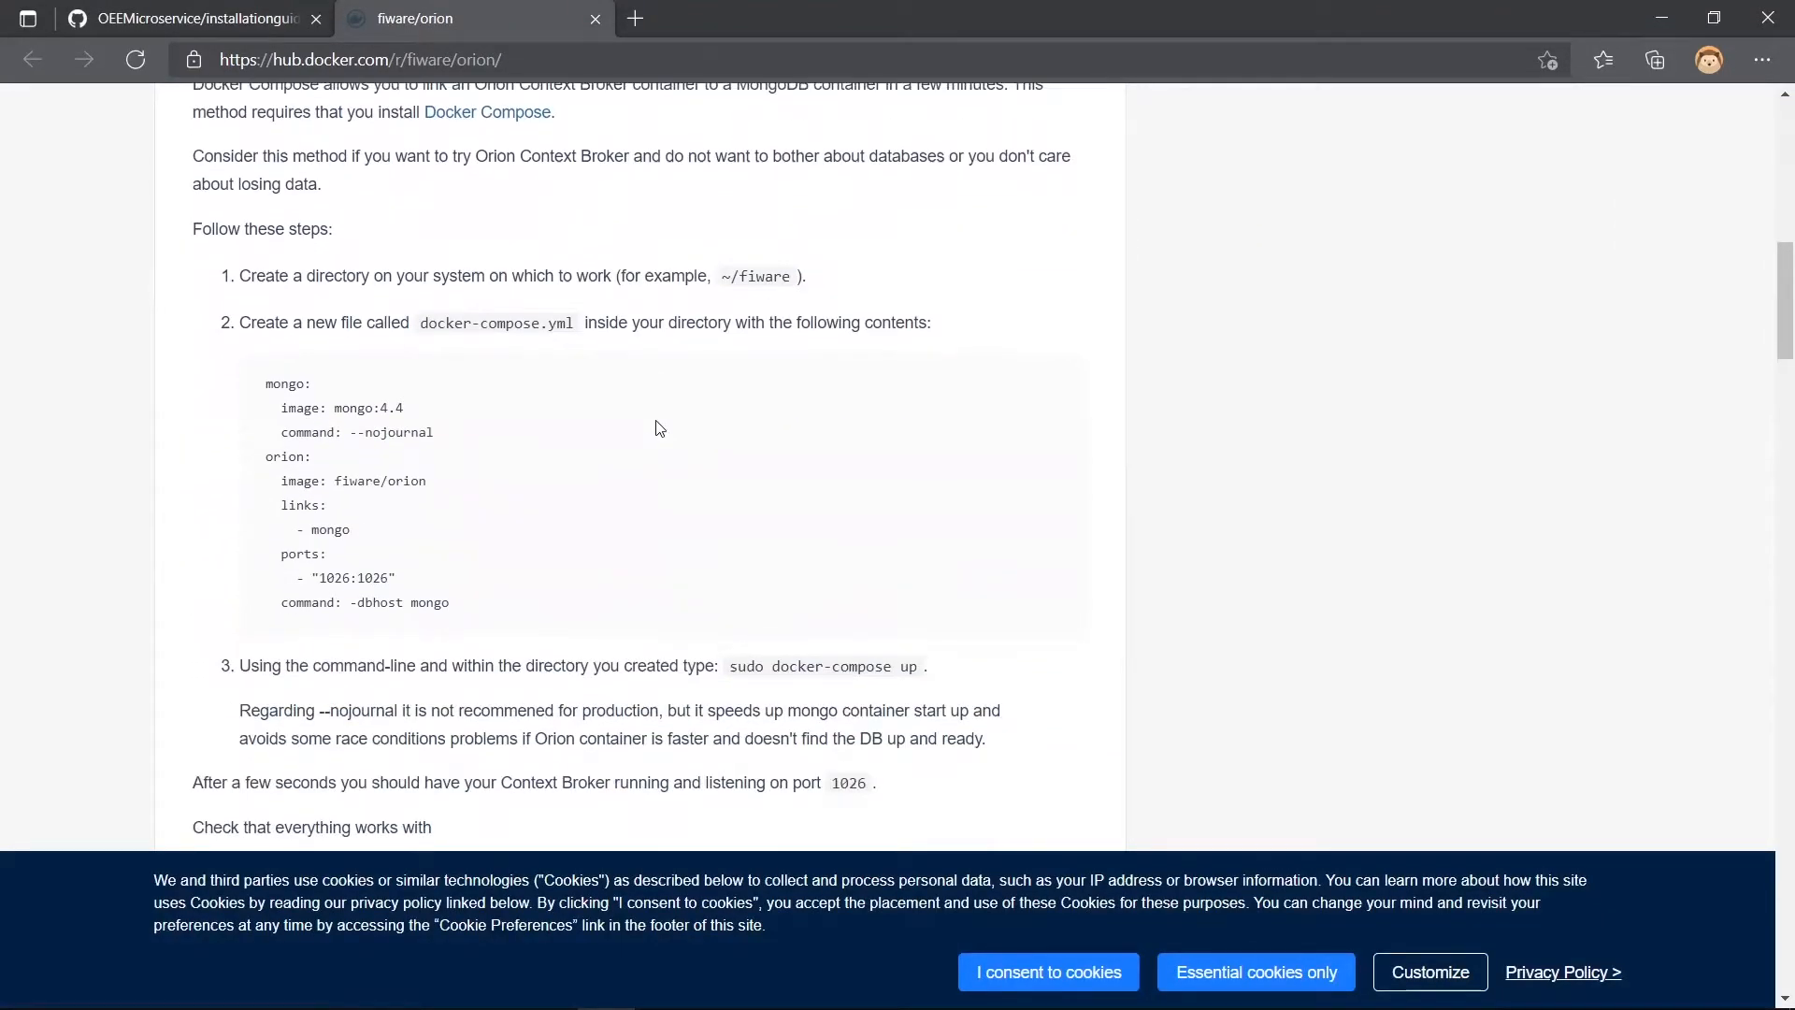
- Create a folder named fiware inside D:\OEE in File Explorer, using the name copied from the instructions, and open it
{"action": "left_click_drag", "start_coordinate": [739, 279], "coordinate": [796, 286]}
{"action": "key", "text": "alt+Tab"}
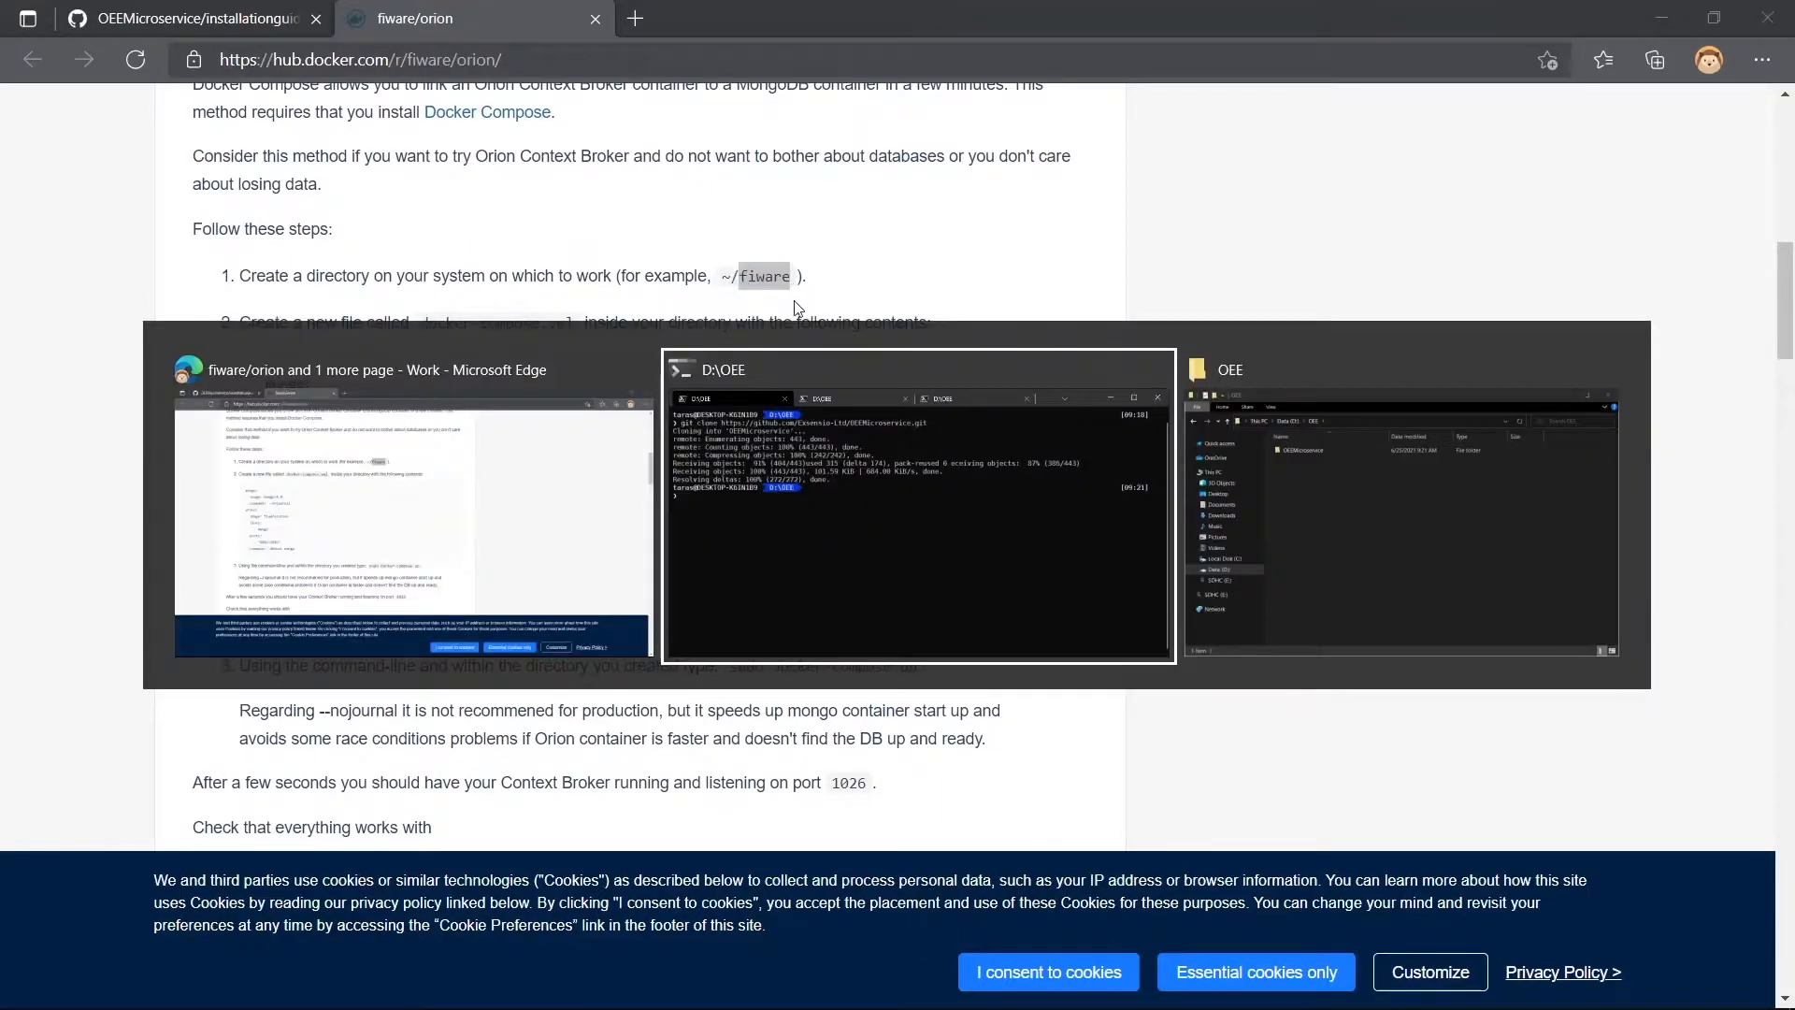
{"action": "key", "text": "alt+Tab"}
{"action": "right_click", "coordinate": [1079, 512]}
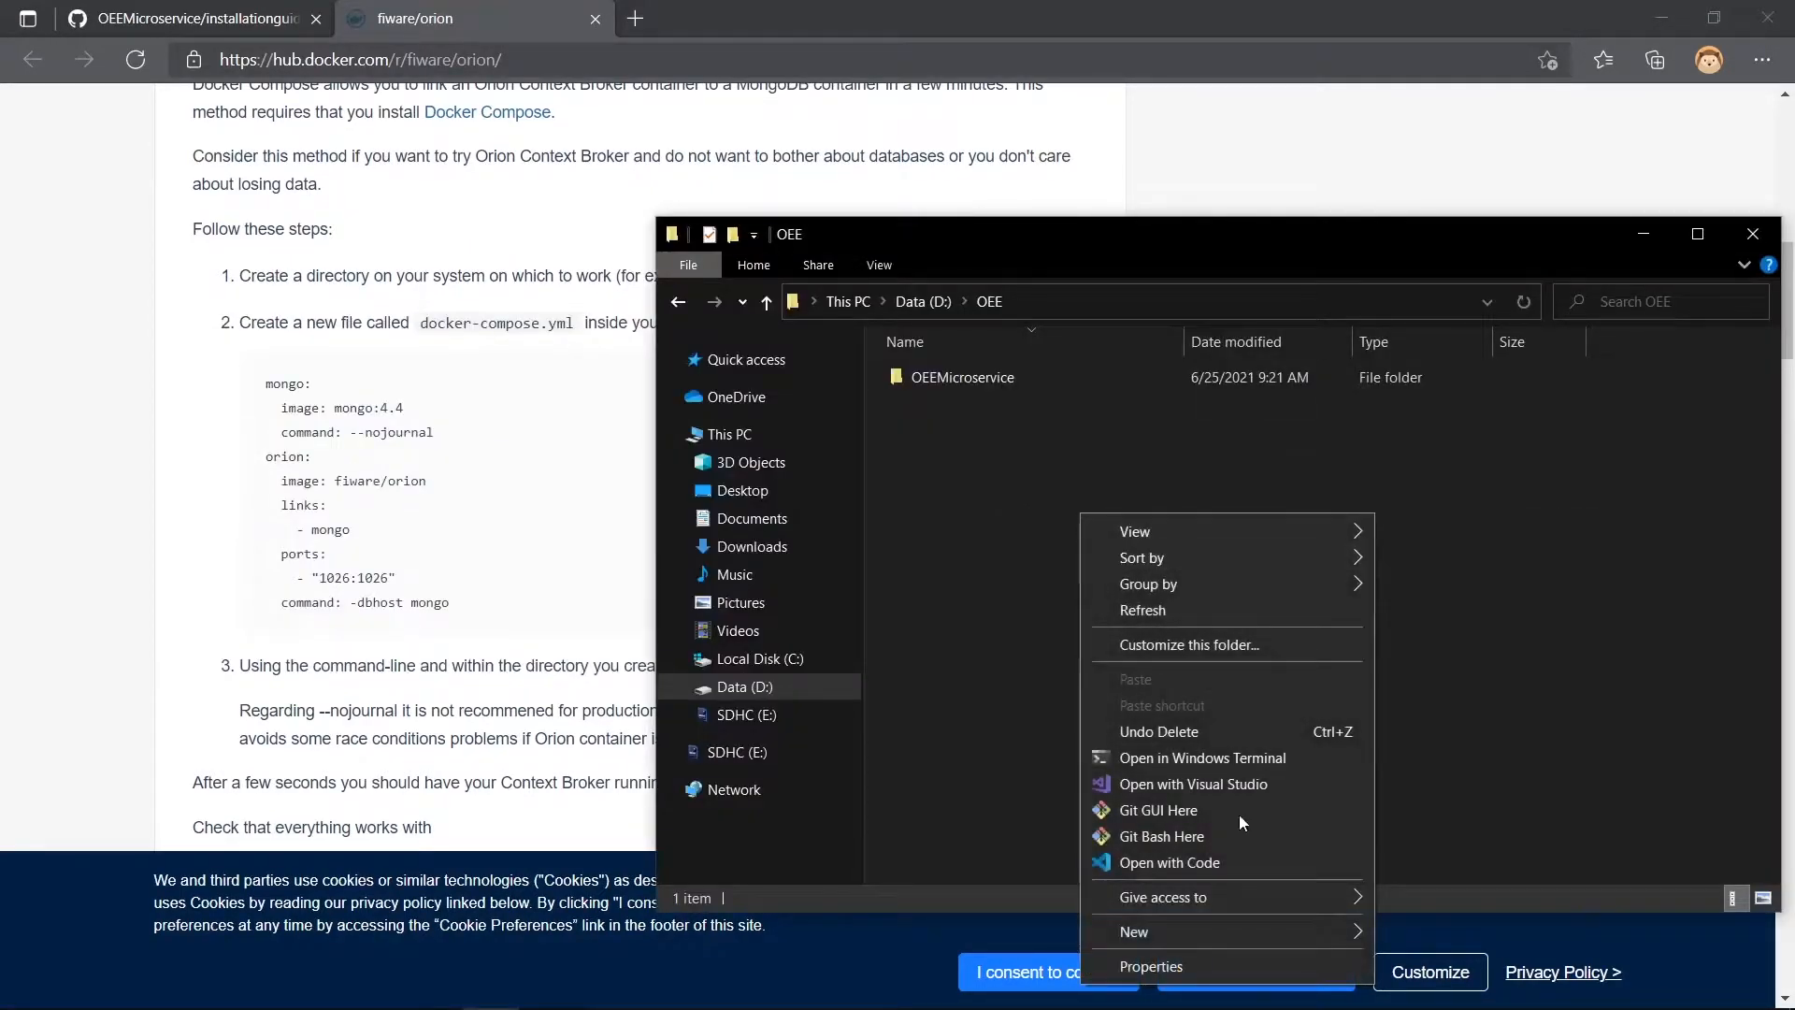
{"action": "mouse_move", "coordinate": [1244, 932]}
{"action": "left_click", "coordinate": [1434, 805]}
{"action": "type", "text": "fiware"}
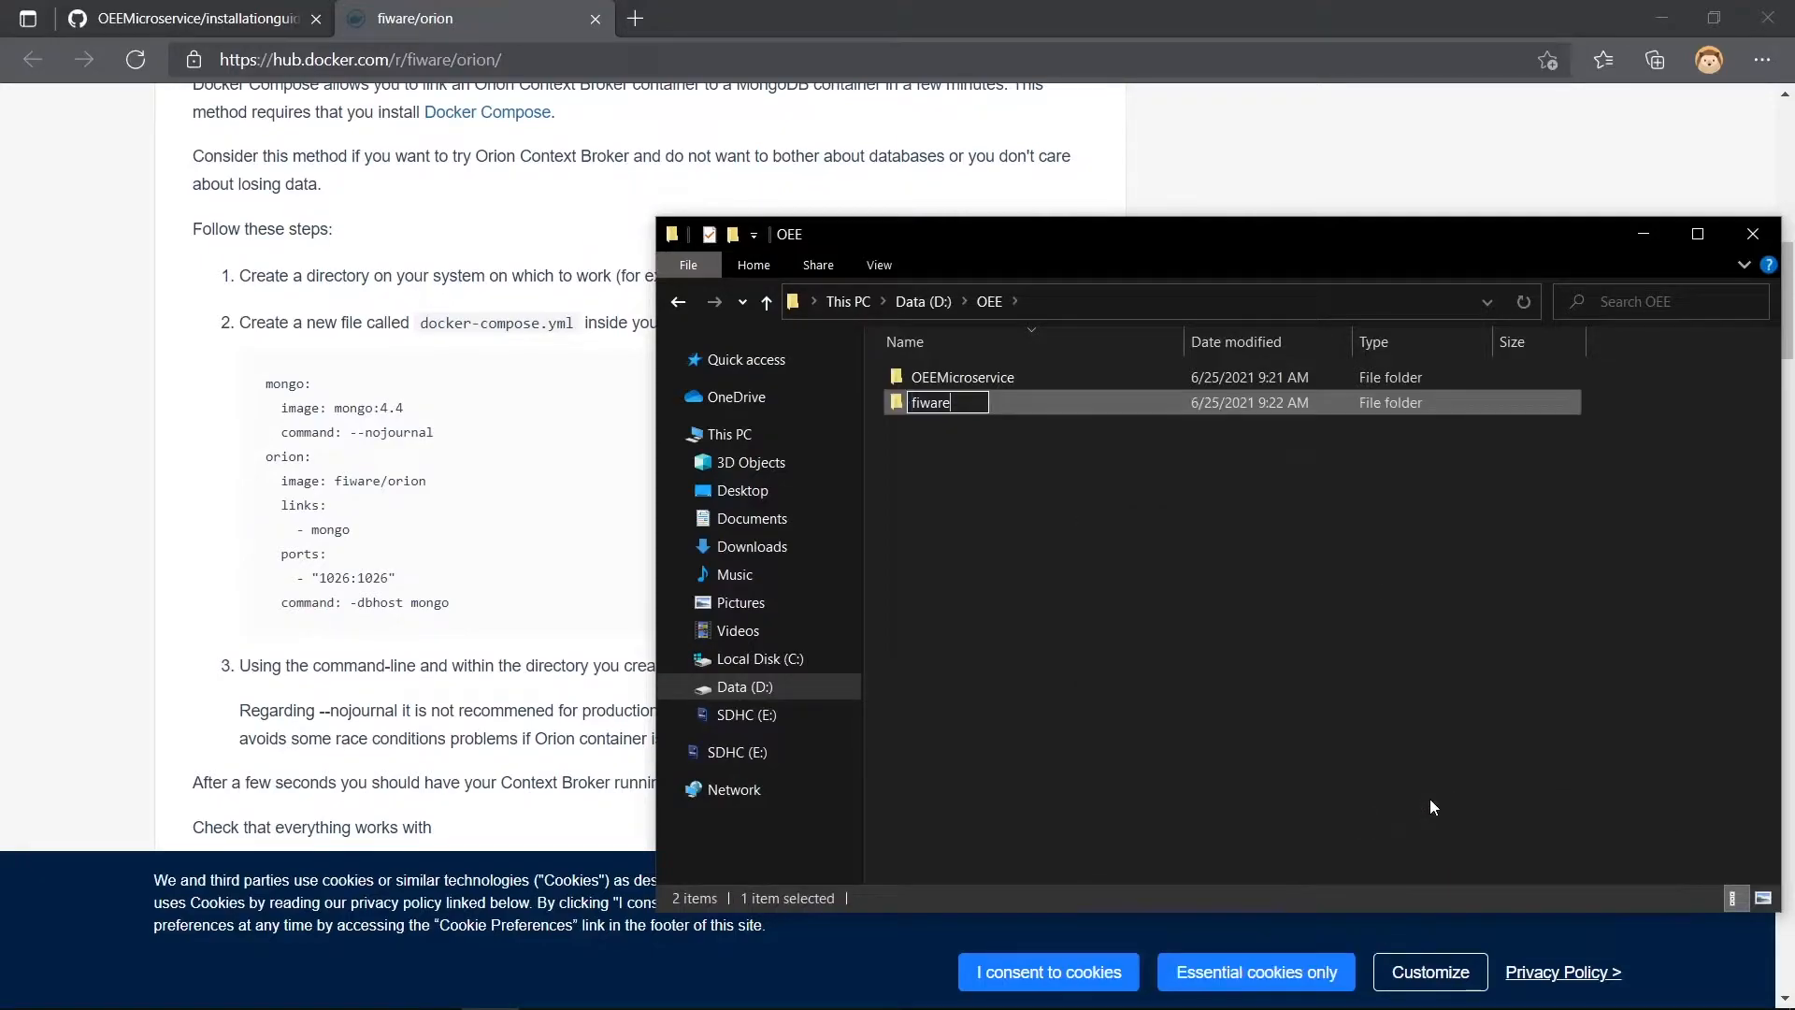
{"action": "key", "text": "Return"}
{"action": "key", "text": "Return"}
- Copy the mongo and orion compose configuration from the Docker Hub page and return to the fiware folder
{"action": "left_click", "coordinate": [440, 355]}
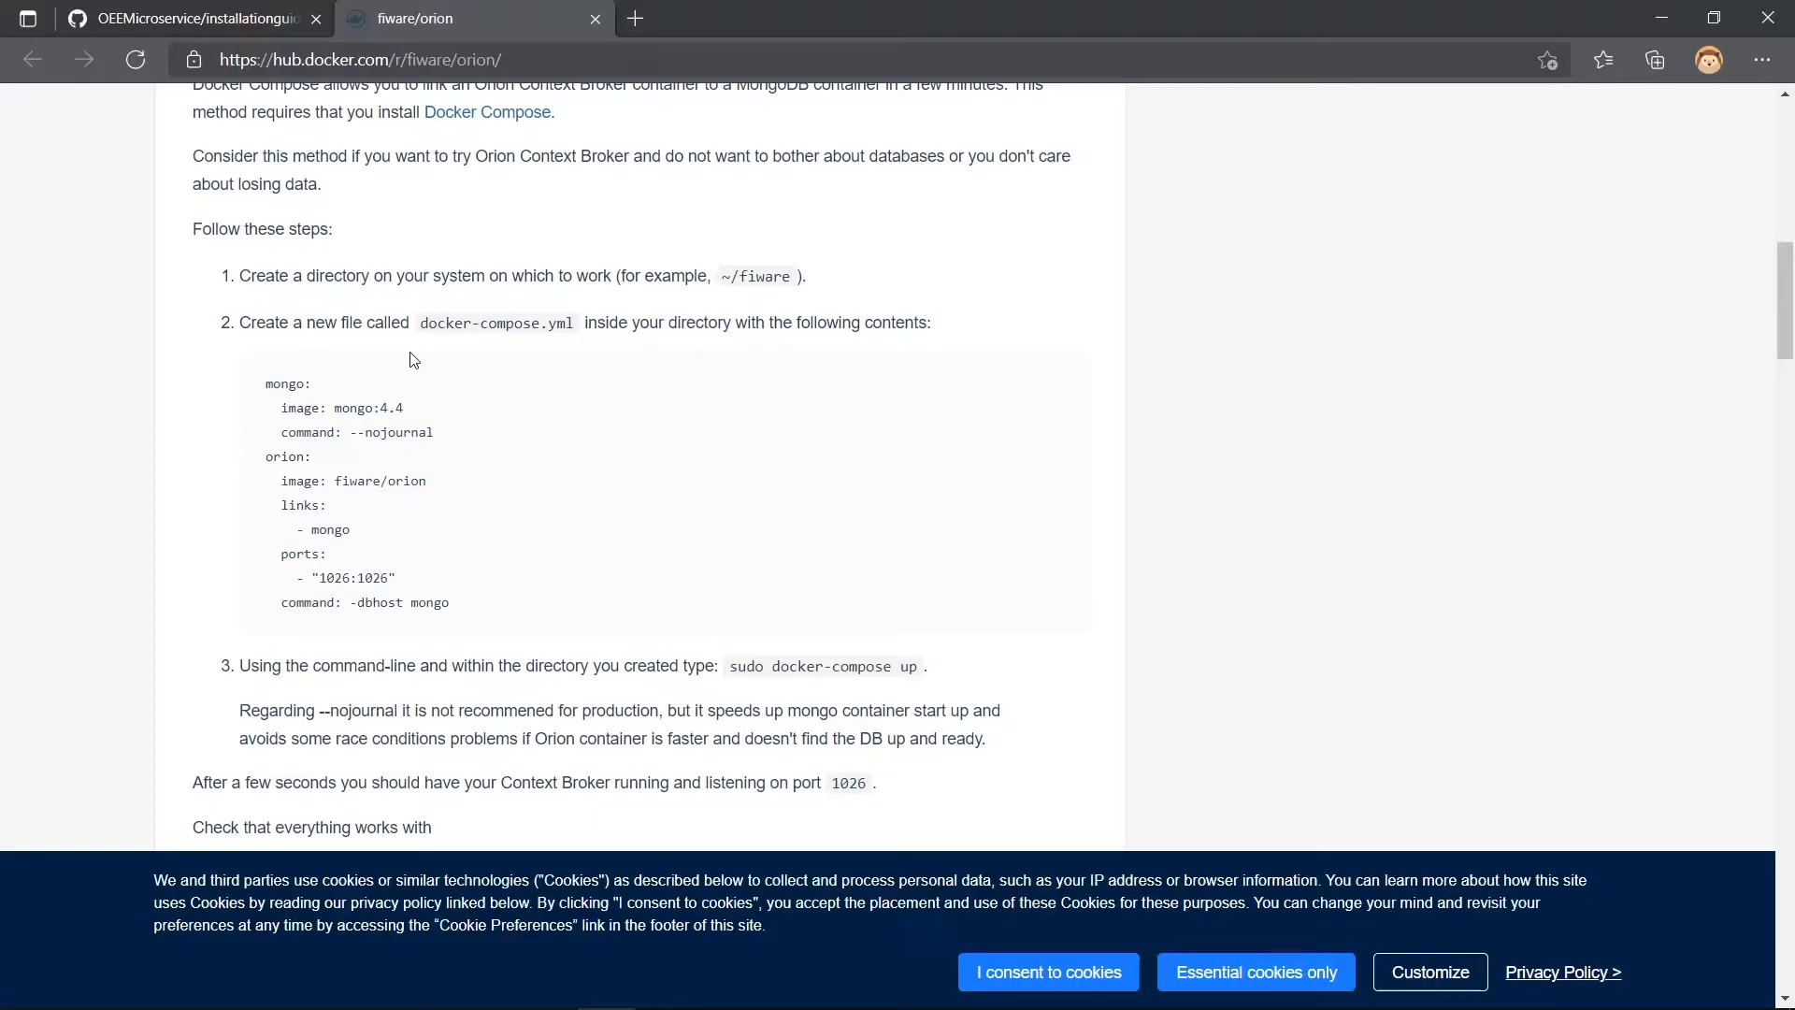
{"action": "left_click_drag", "start_coordinate": [258, 382], "coordinate": [459, 630]}
{"action": "key", "text": "ctrl+c"}
{"action": "key", "text": "alt+Tab"}
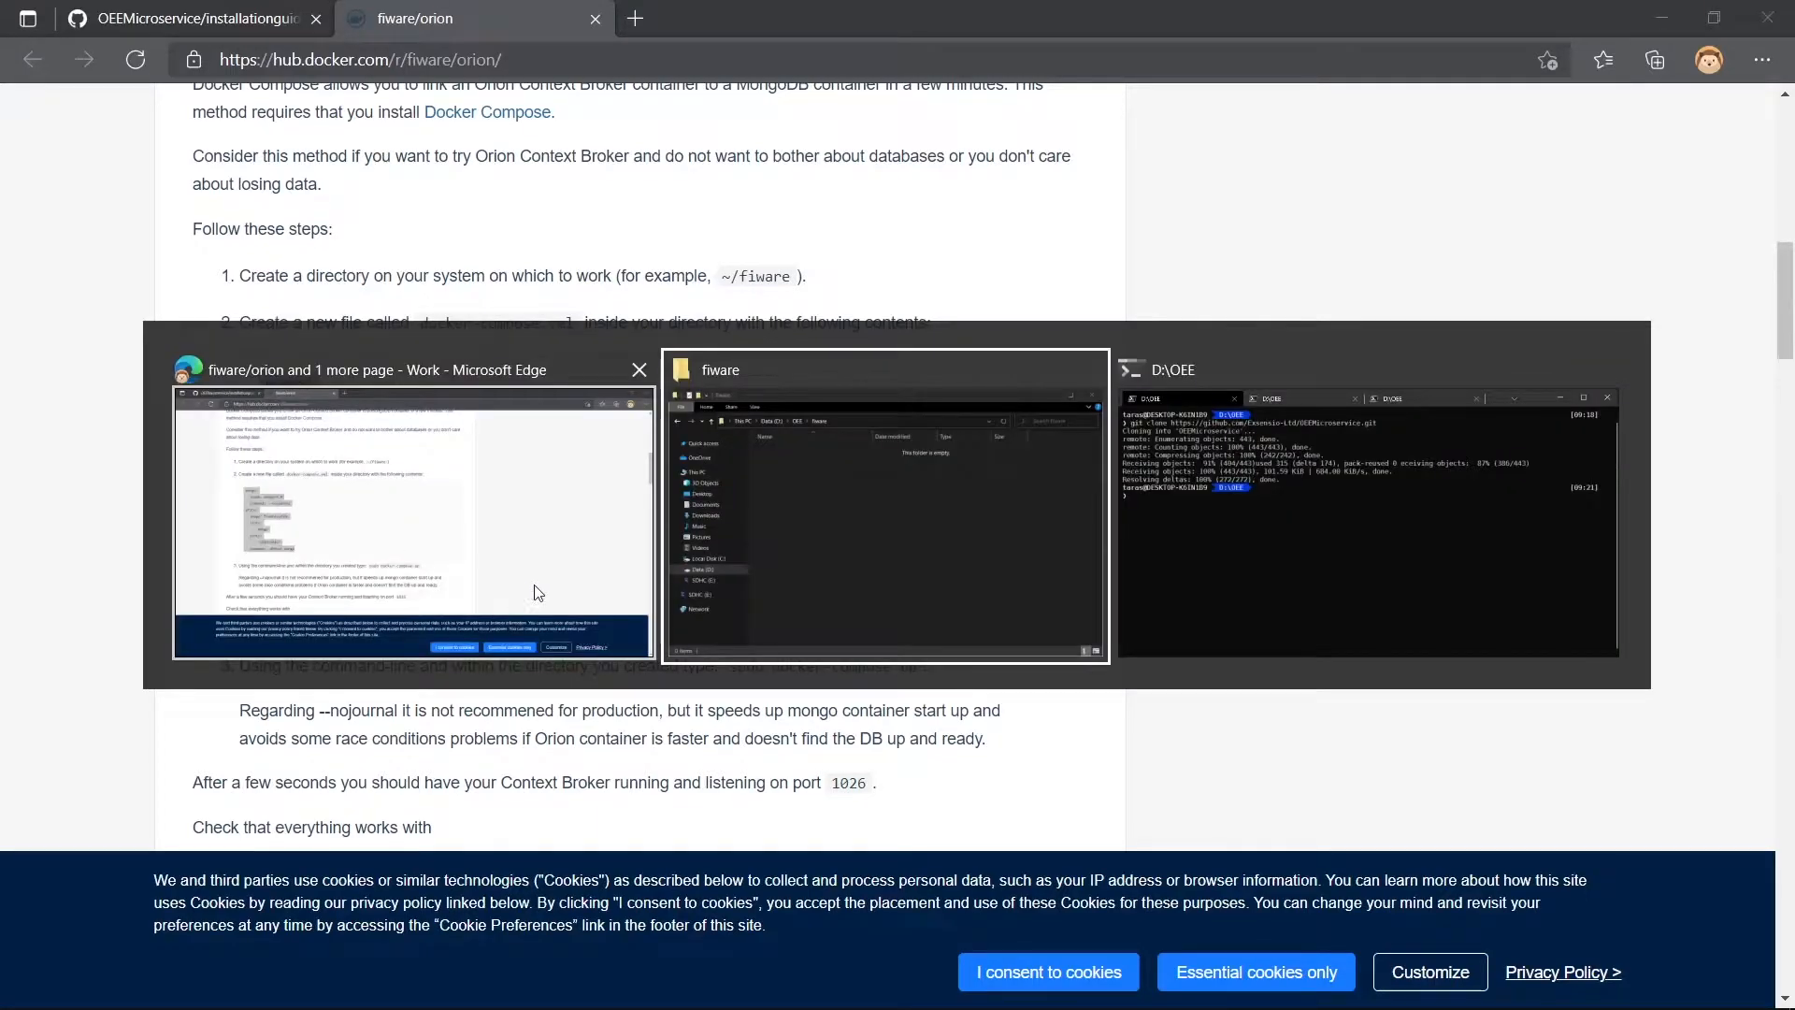
- Create a new text file in the fiware folder and name it docker-compose.yml, replacing the .txt extension
{"action": "right_click", "coordinate": [961, 486]}
{"action": "mouse_move", "coordinate": [1237, 907]}
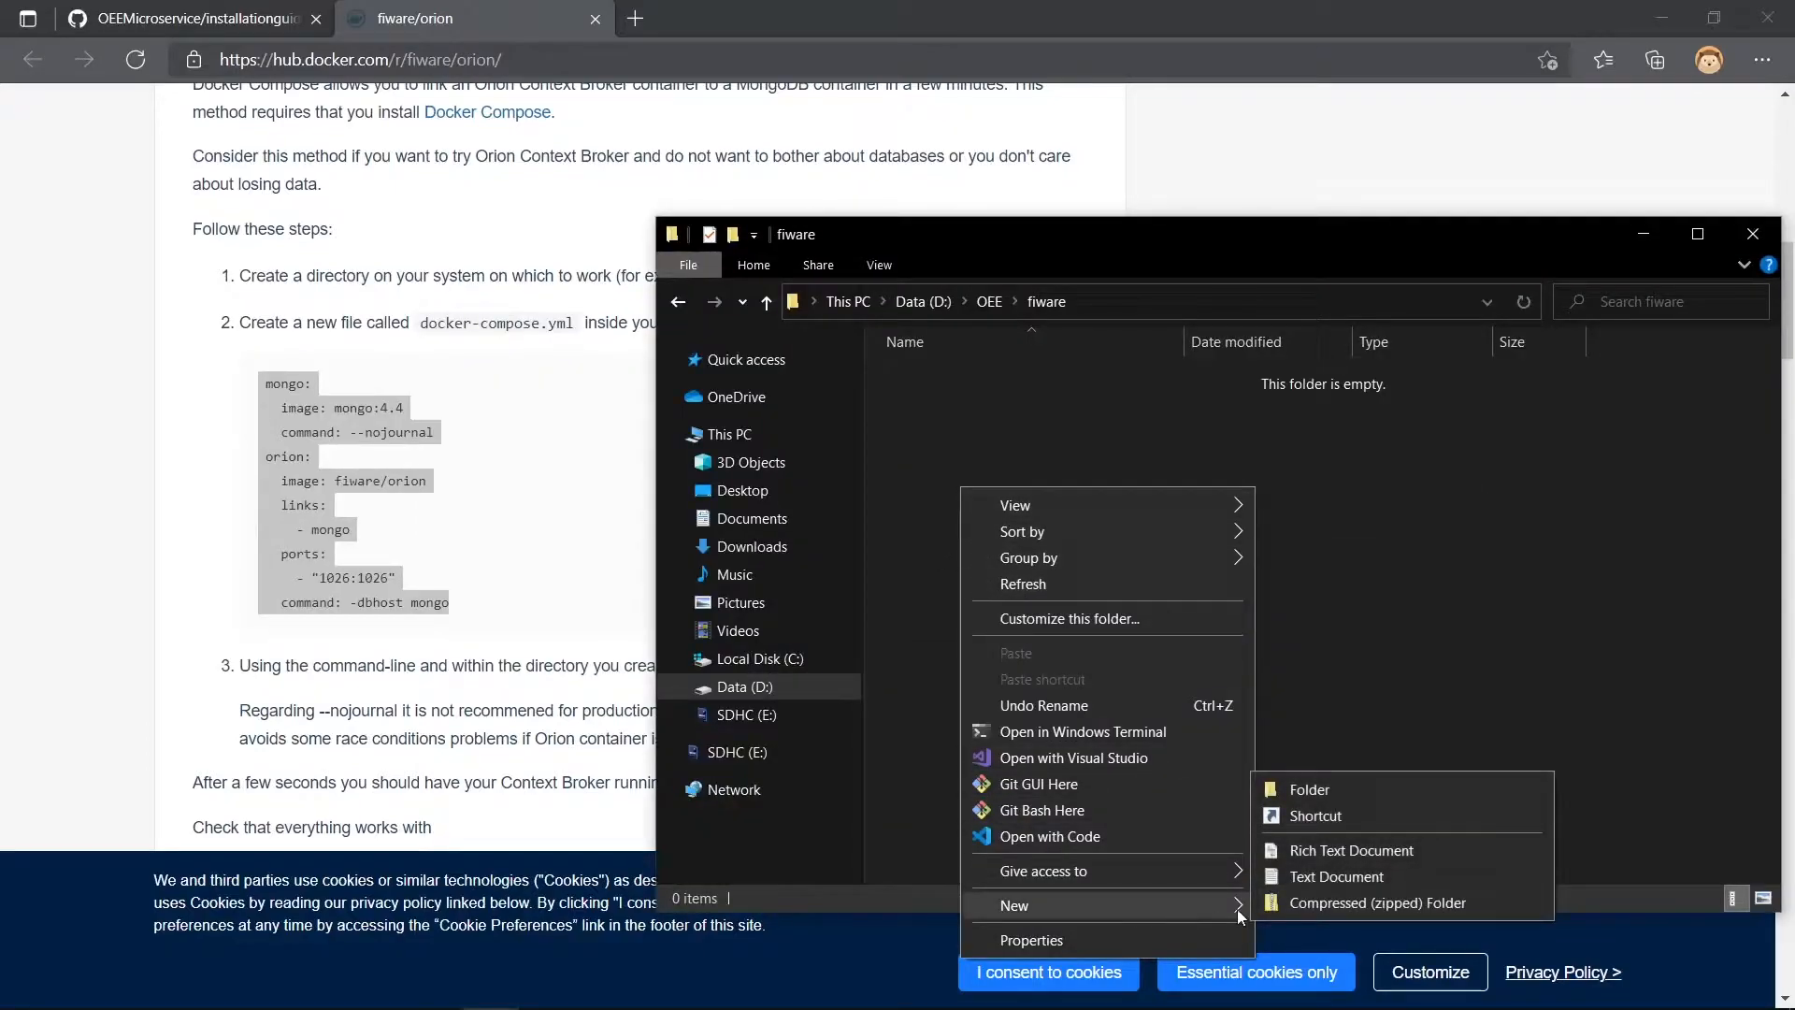
{"action": "left_click", "coordinate": [1327, 874]}
{"action": "type", "text": "docker-compo"}
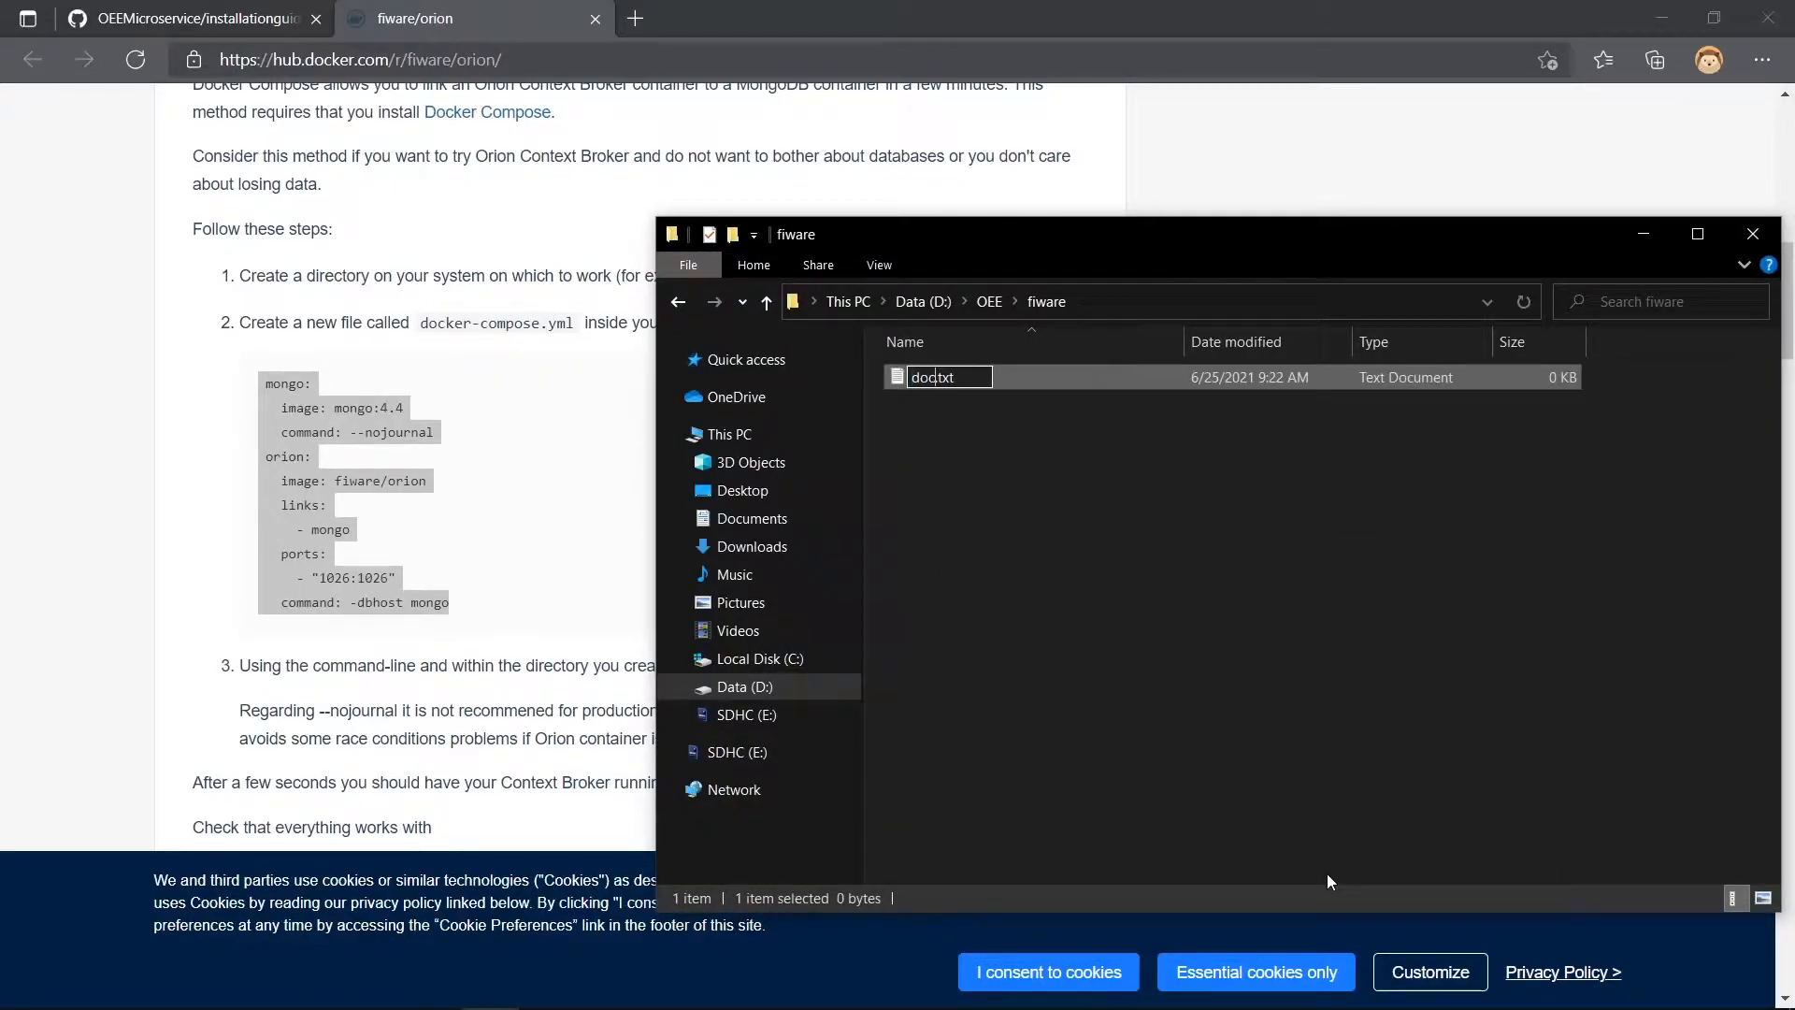
{"action": "type", "text": "se.yml"}
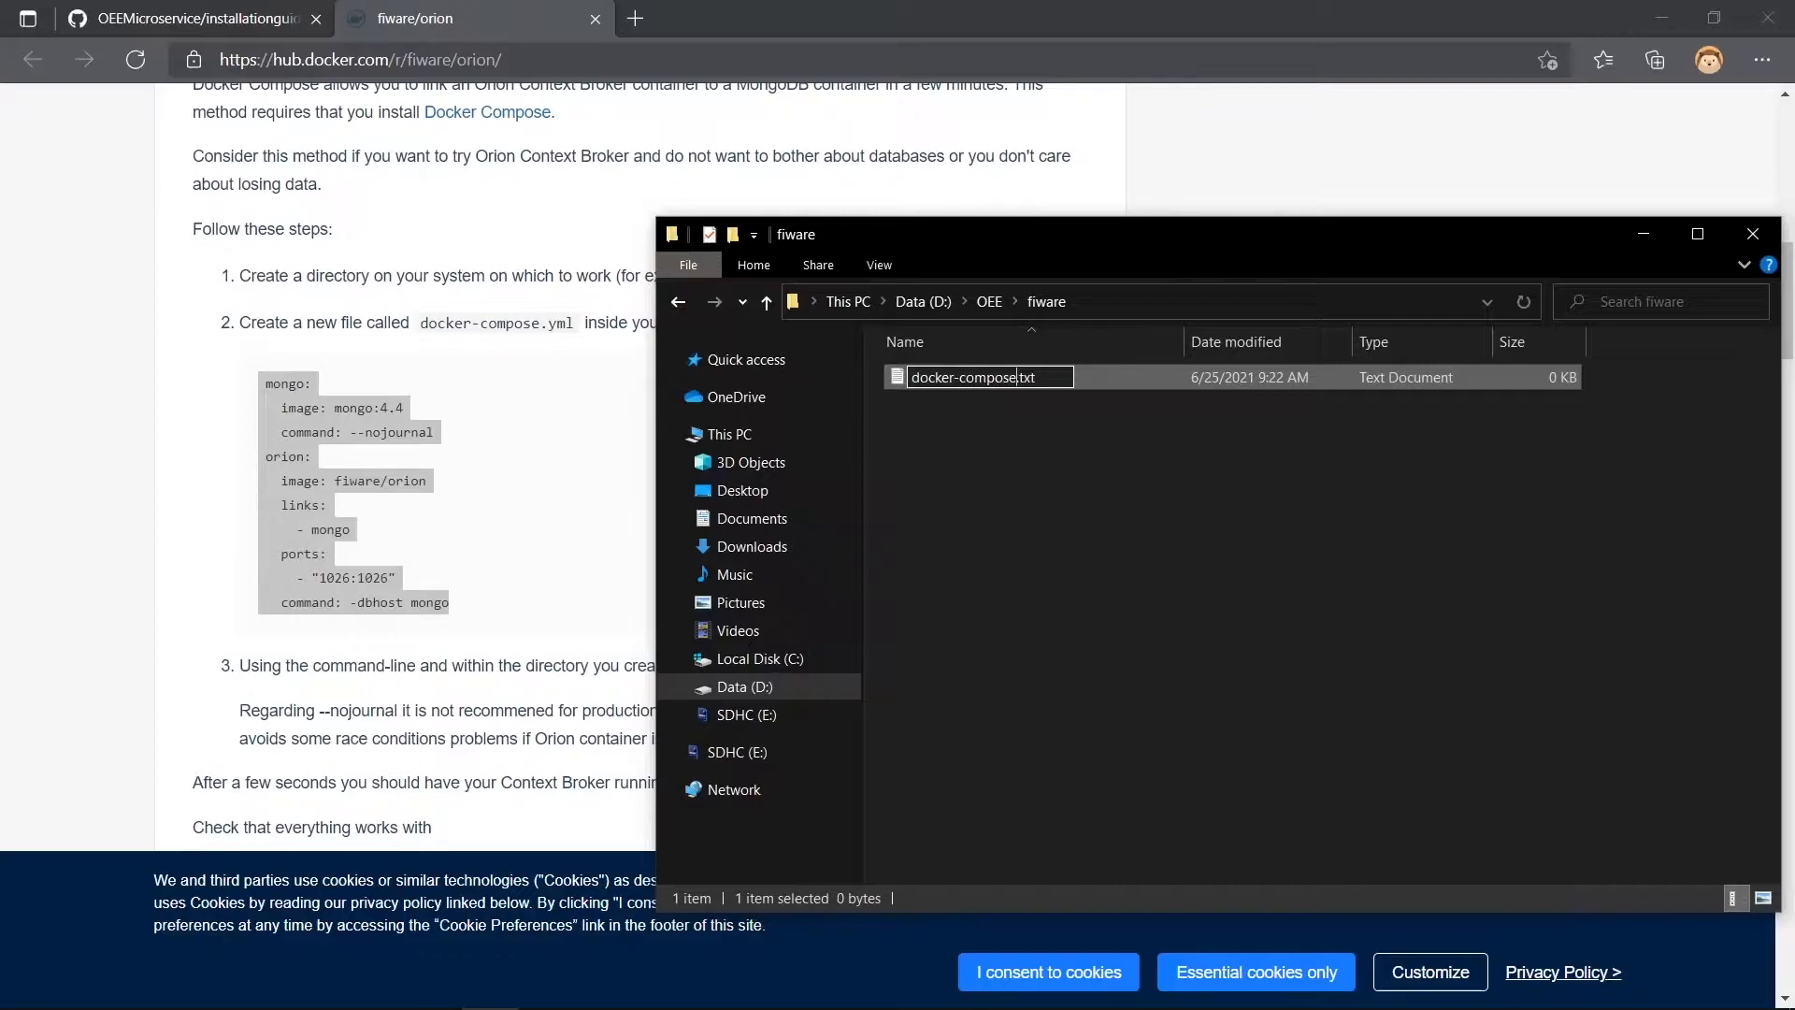
{"action": "key", "text": "Delete"}
{"action": "key", "text": "Delete"}
{"action": "key", "text": "Delete"}
{"action": "key", "text": "Delete"}
{"action": "key", "text": "Return"}
{"action": "key", "text": "Return"}
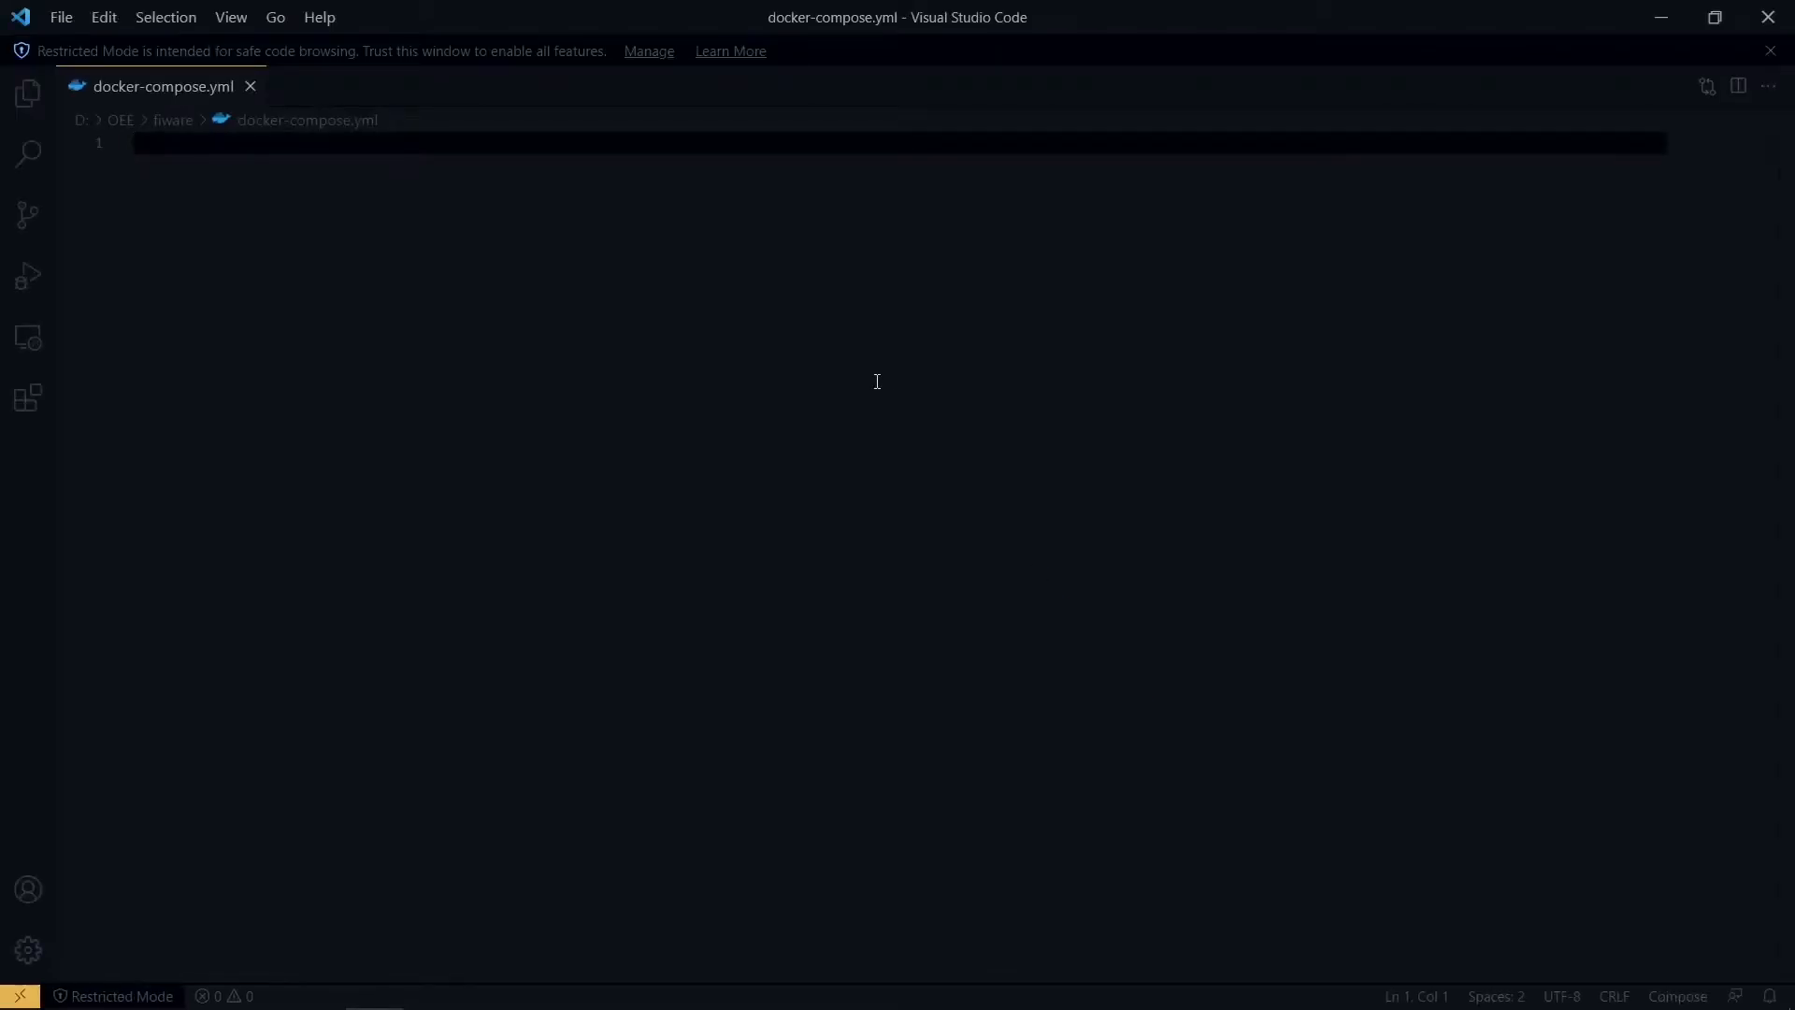
- Paste the copied mongo and orion configuration into docker-compose.yml, save it and close the editor
{"action": "key", "text": "ctrl+v"}
{"action": "key", "text": "ctrl+s"}
{"action": "left_click", "coordinate": [1766, 17]}
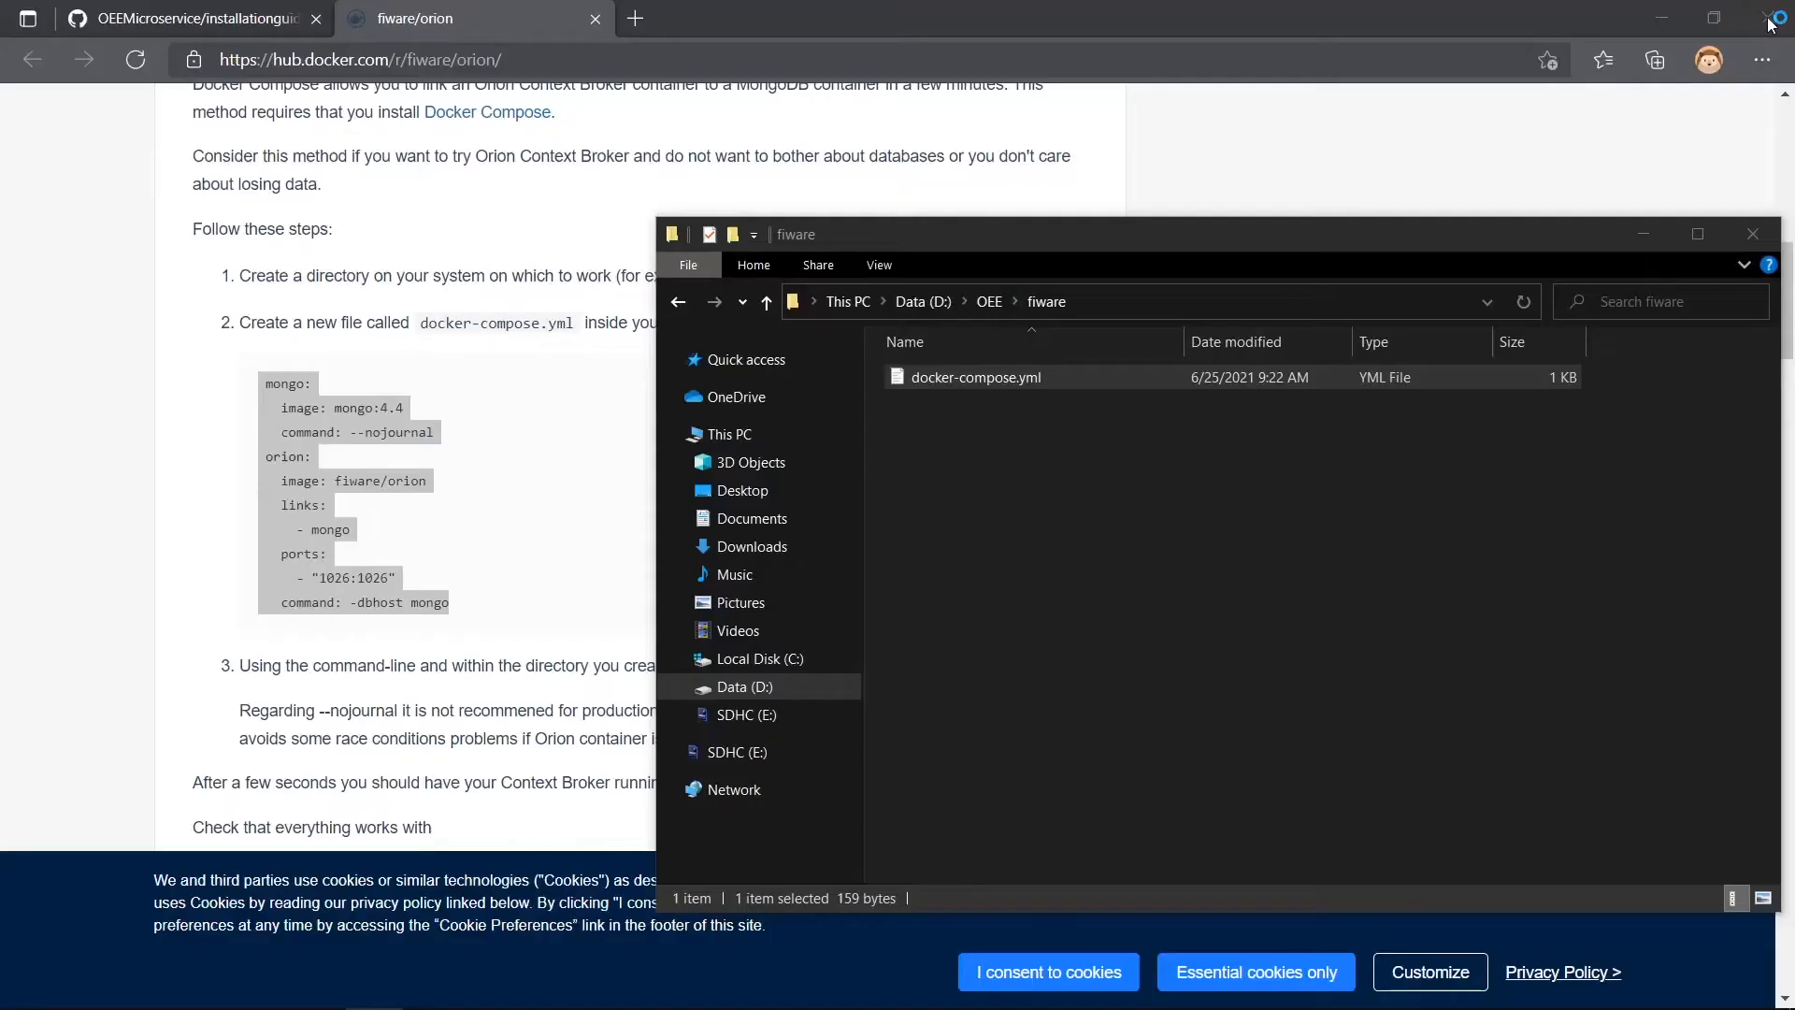
- Copy the docker-compose up command, without sudo, from step 3 of the Docker Hub instructions
{"action": "left_click", "coordinate": [505, 465]}
{"action": "scroll", "coordinate": [628, 477], "scroll_direction": "down", "scroll_amount": 1}
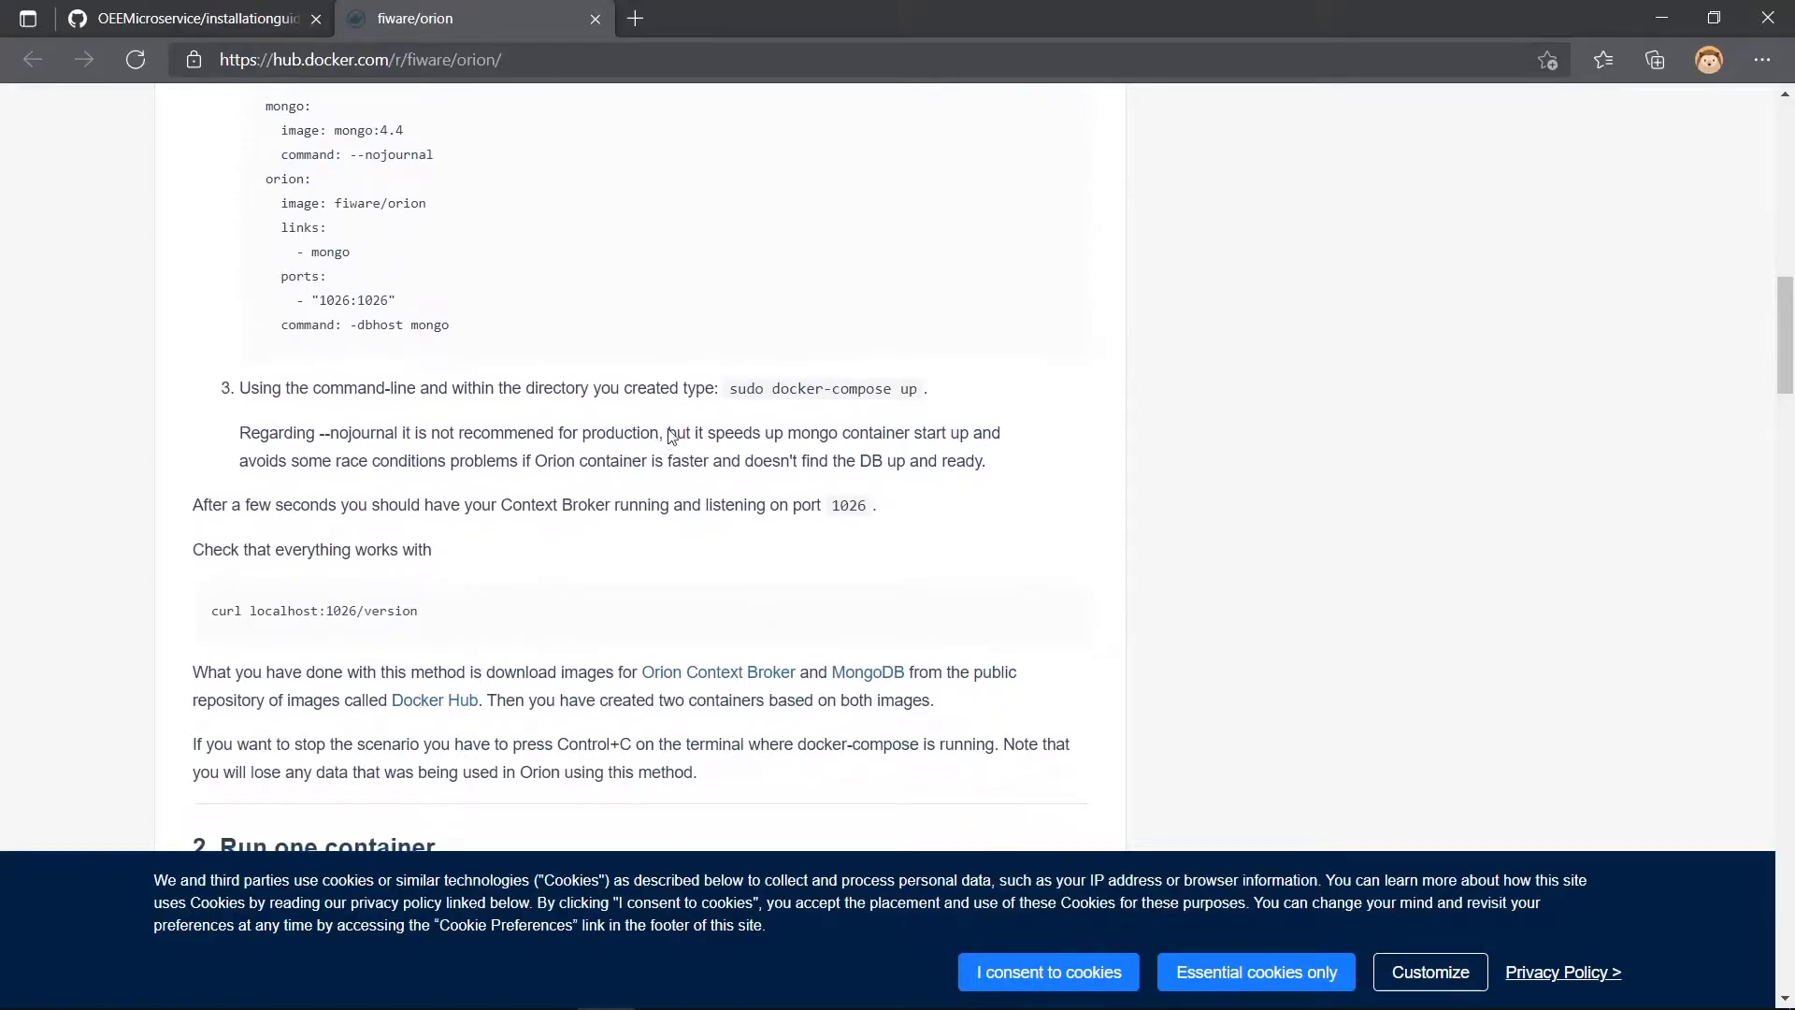
{"action": "left_click_drag", "start_coordinate": [773, 391], "coordinate": [917, 395]}
{"action": "key", "text": "ctrl+c"}
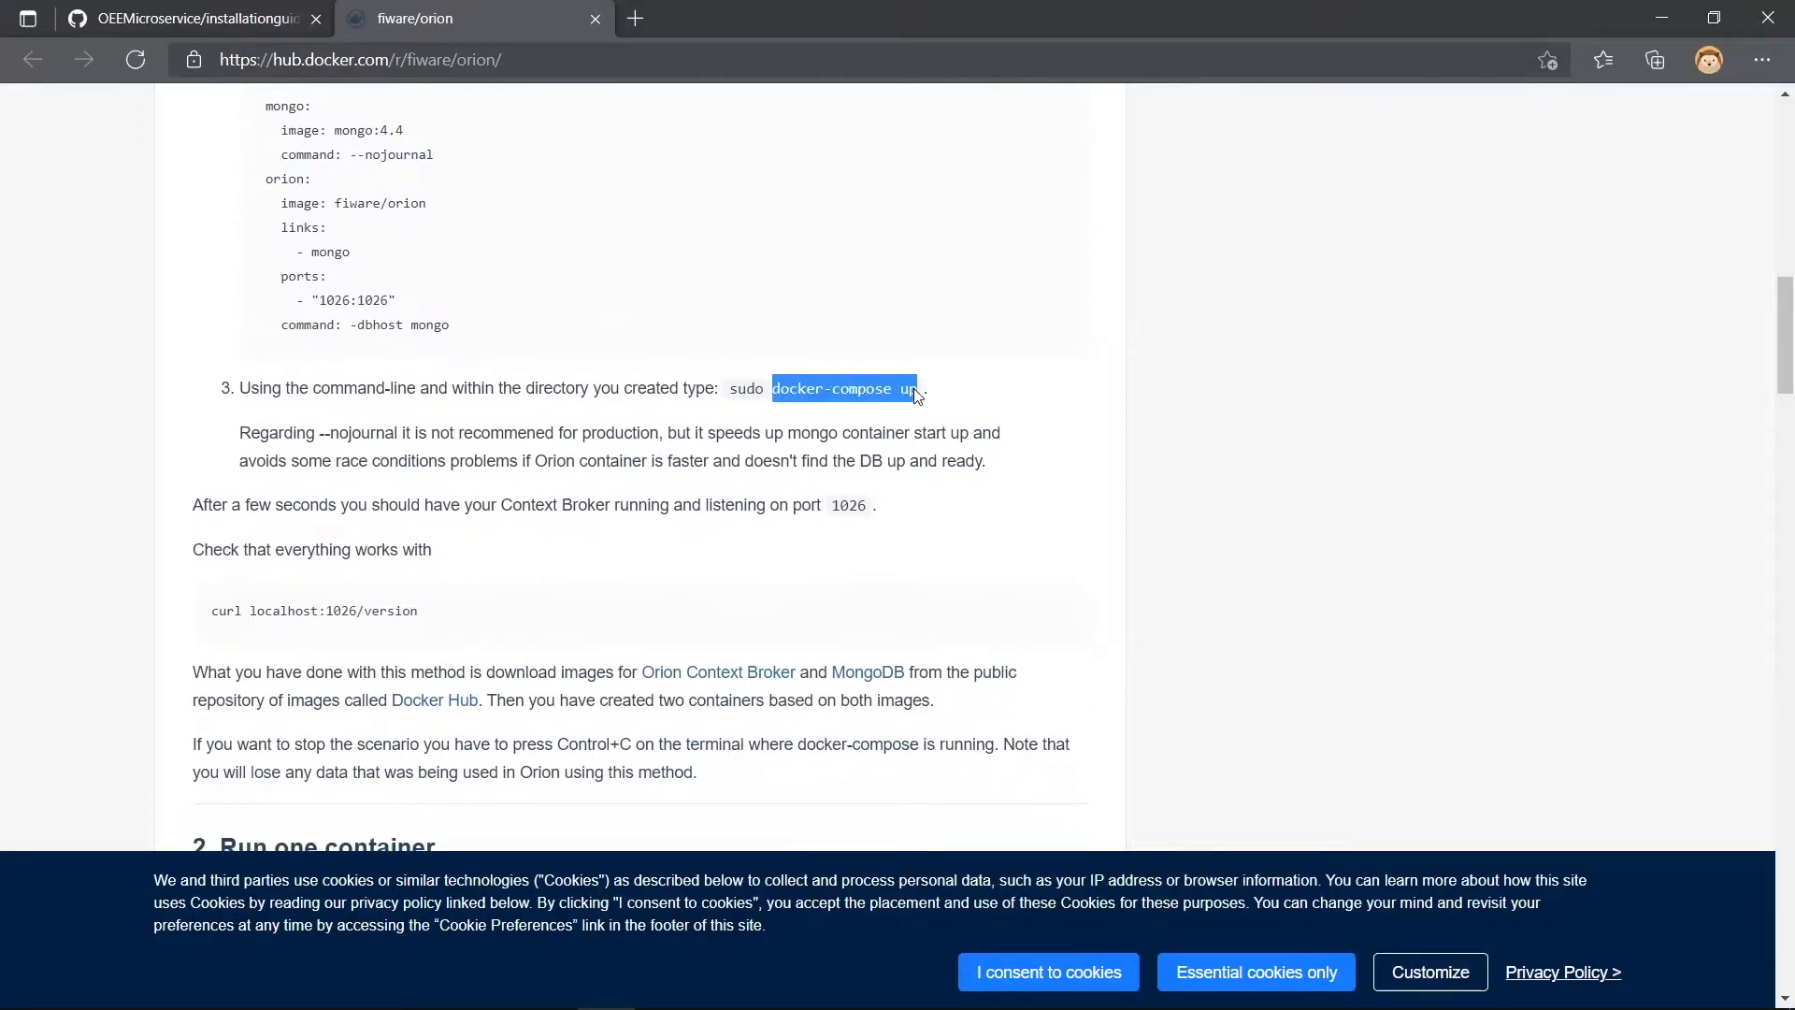
- Switch to the terminal, change to the .\fiware\ directory and run docker-compose up
{"action": "key", "text": "alt+Tab"}
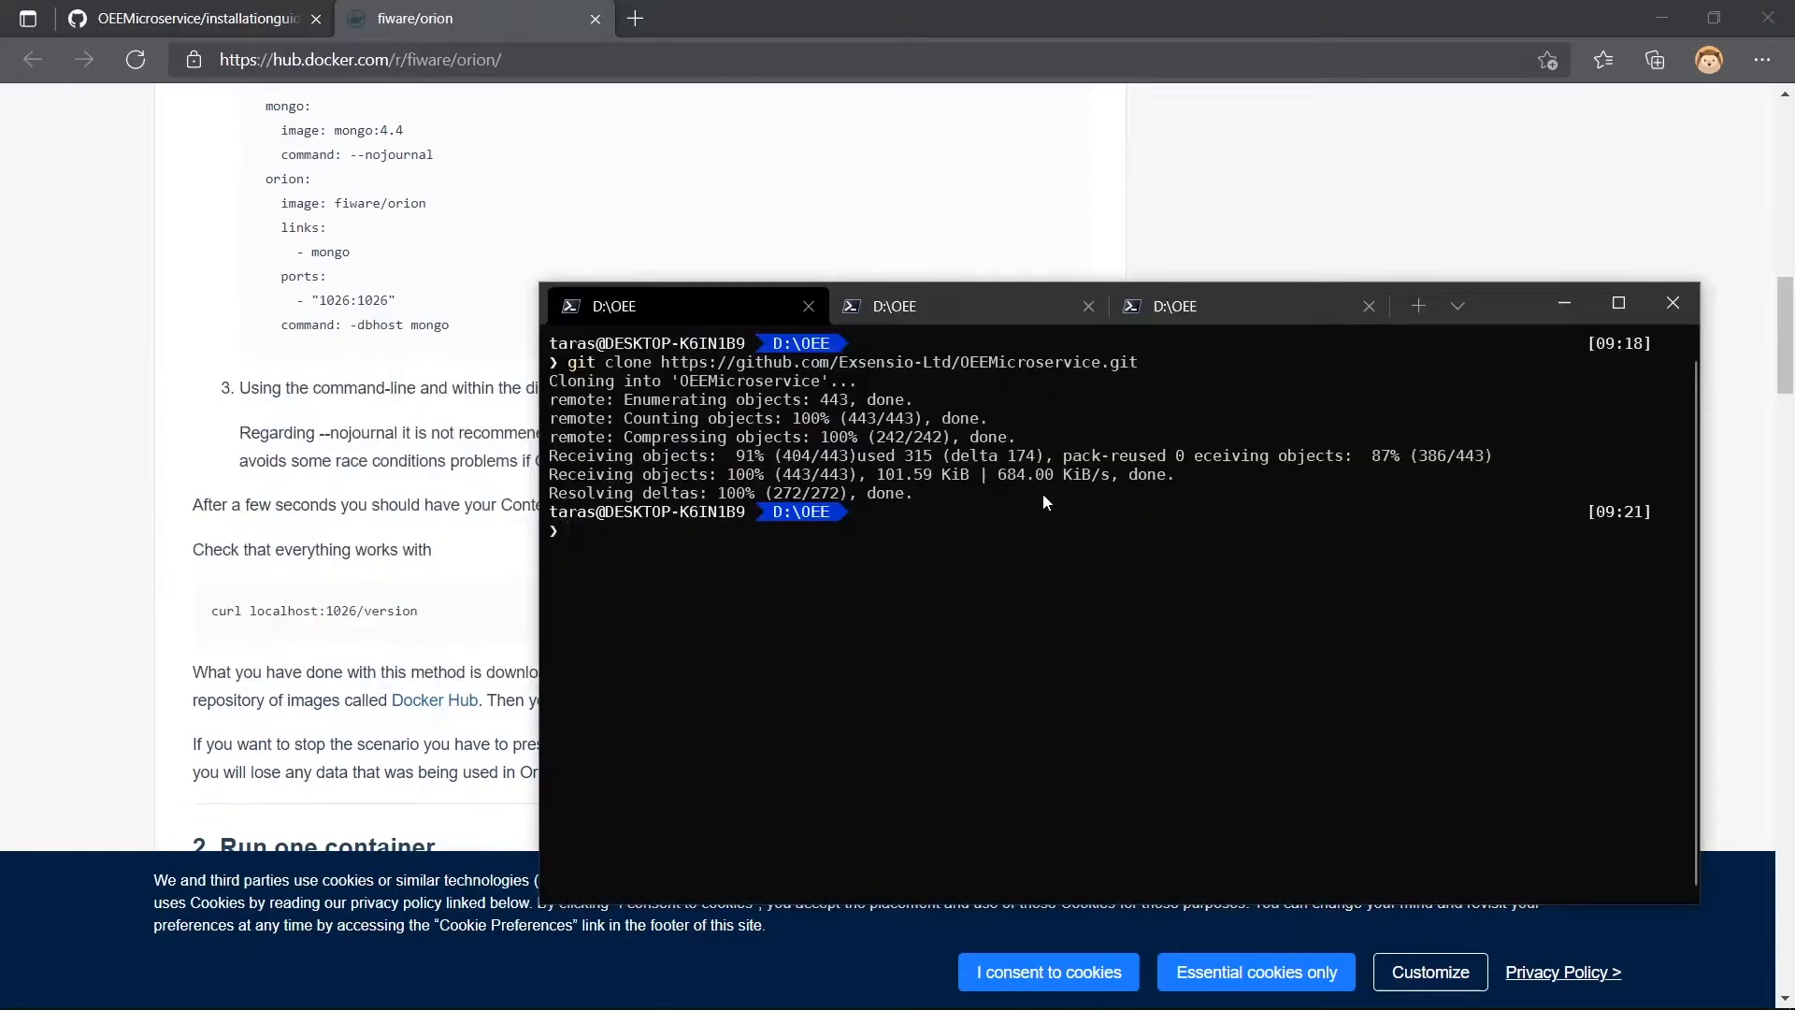
{"action": "type", "text": "ccd"}
{"action": "key", "text": "BackSpace"}
{"action": "key", "text": "BackSpace"}
{"action": "key", "text": "BackSpace"}
{"action": "type", "text": "cd .\\fi"}
{"action": "key", "text": "Tab"}
{"action": "key", "text": "Return"}
{"action": "key", "text": "ctrl+v"}
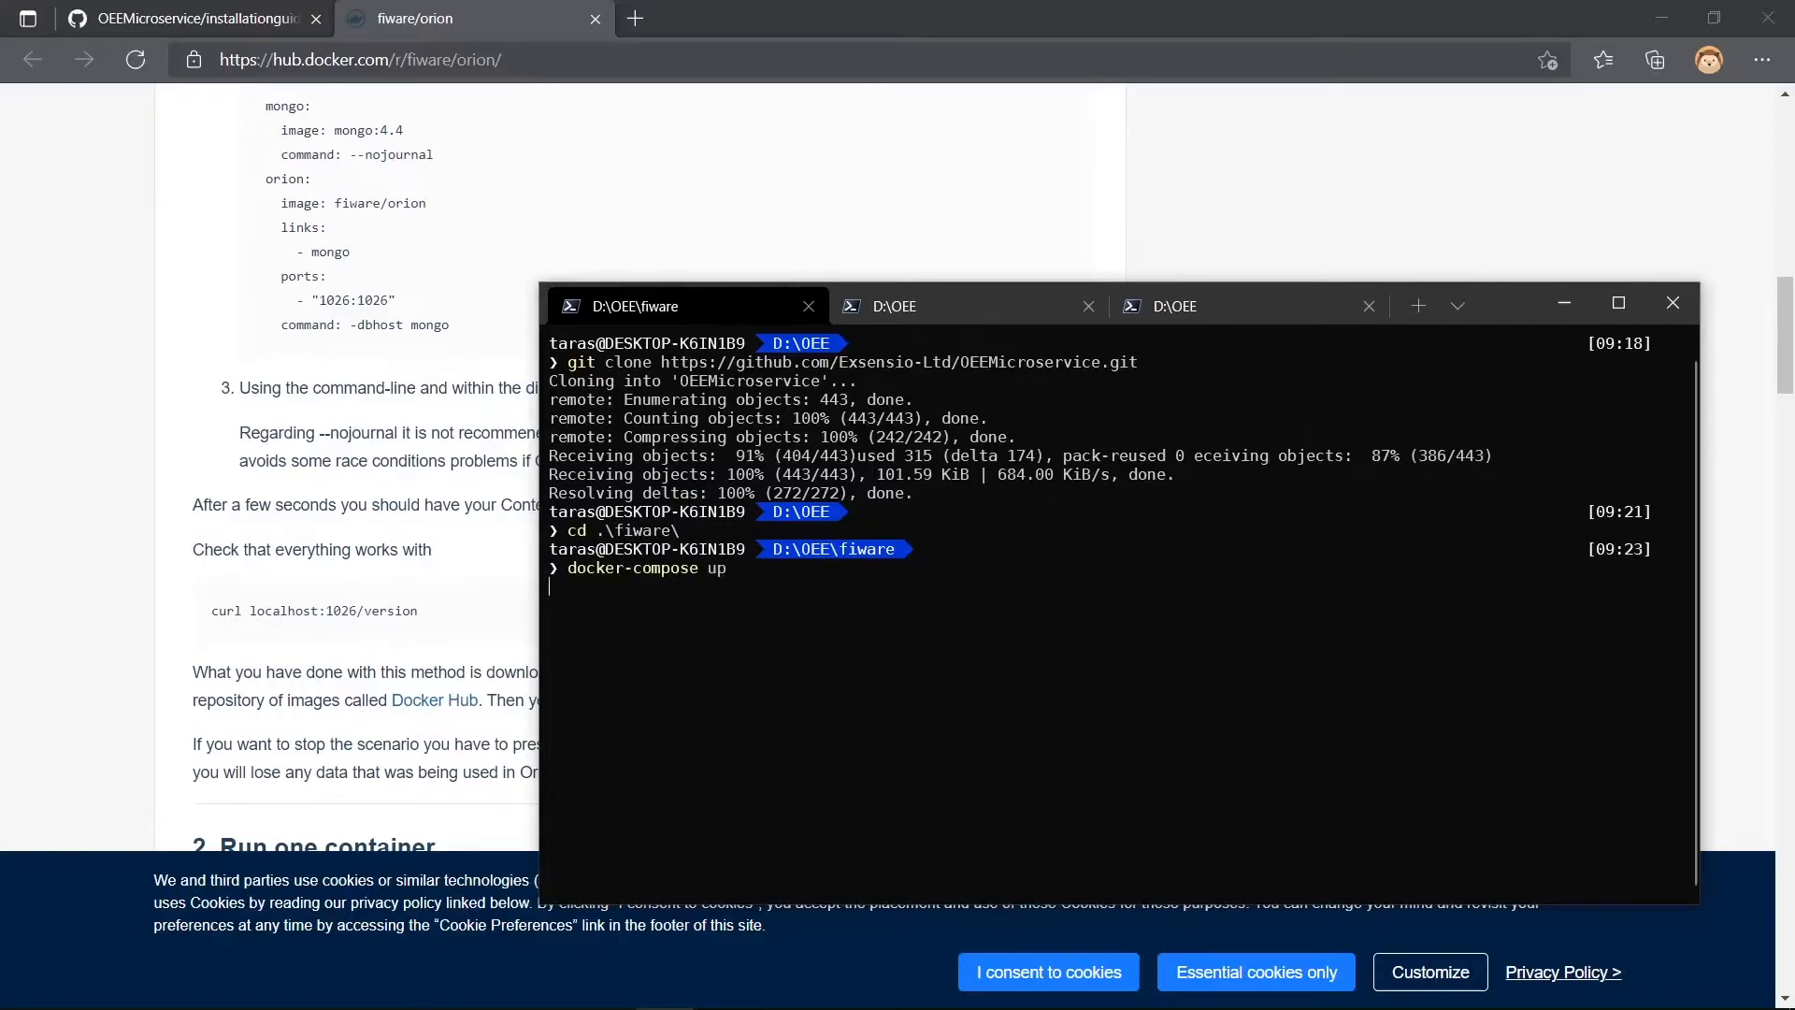
{"action": "key", "text": "Return"}
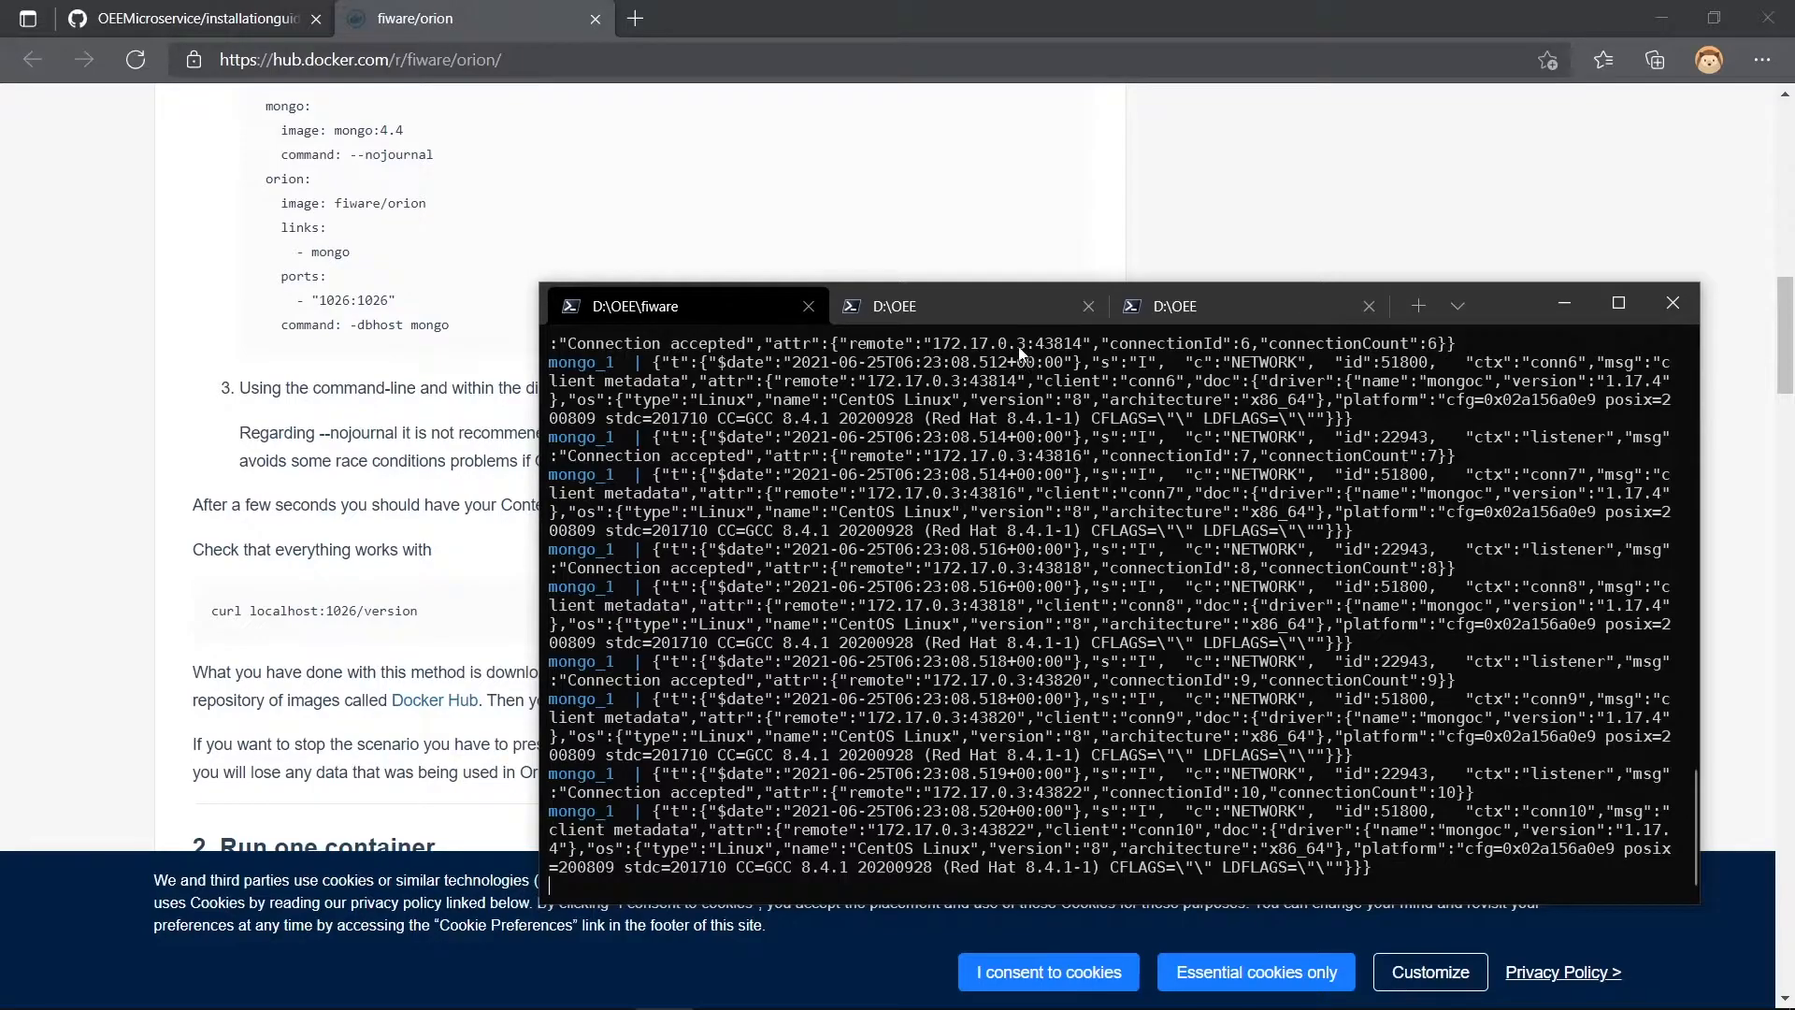
- Close the Docker Hub page and review the Usage and Docker sections of the Installation Guide
{"action": "left_click", "coordinate": [486, 393]}
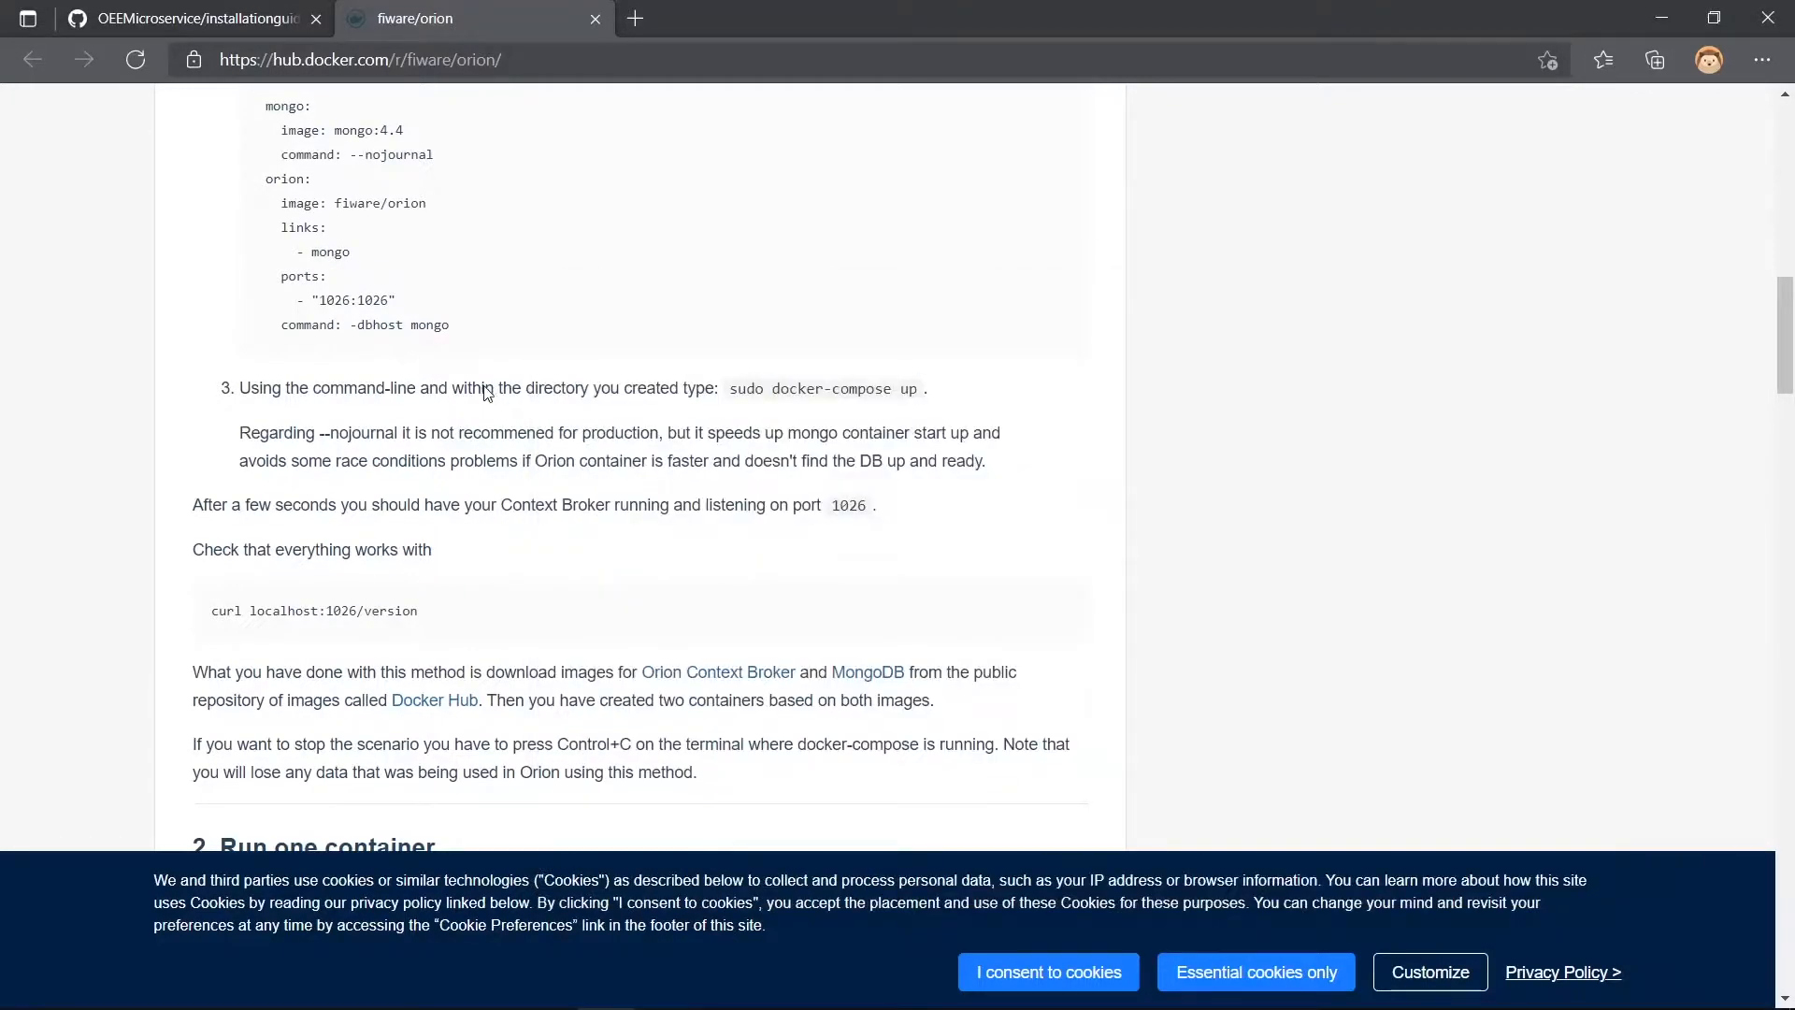
{"action": "middle_click", "coordinate": [469, 8]}
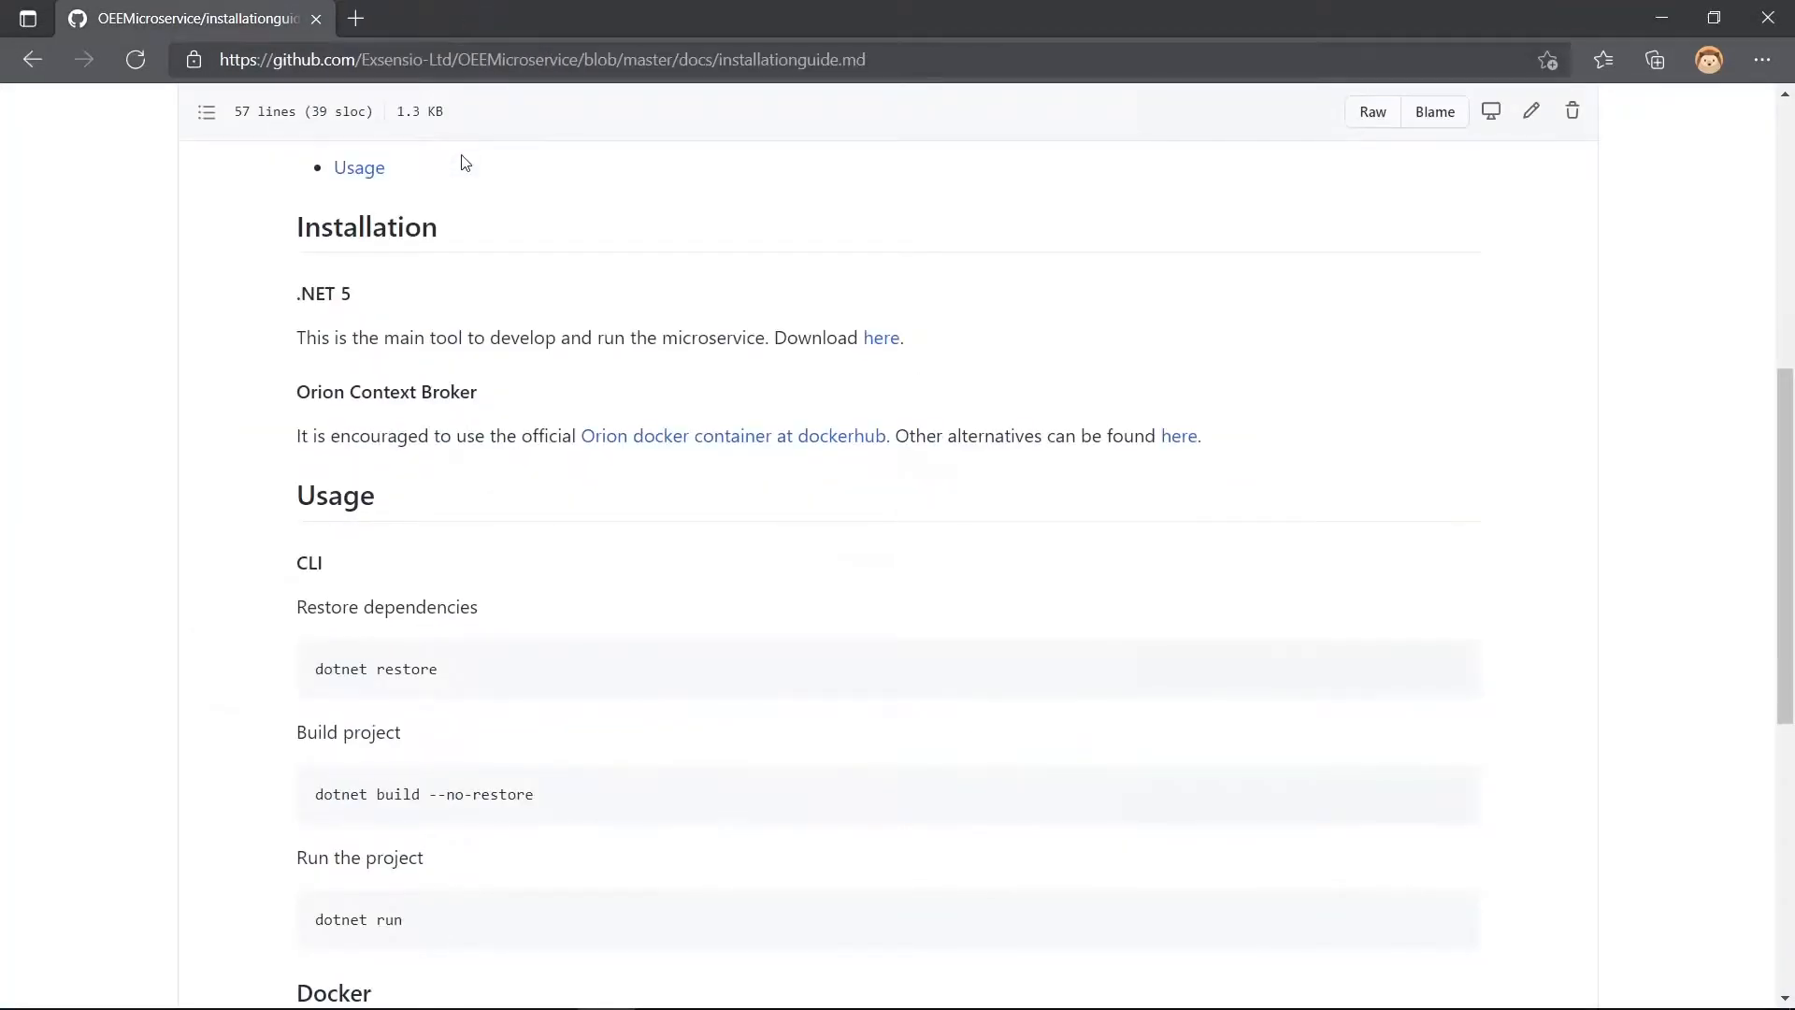
{"action": "scroll", "coordinate": [626, 259], "scroll_direction": "down", "scroll_amount": 3}
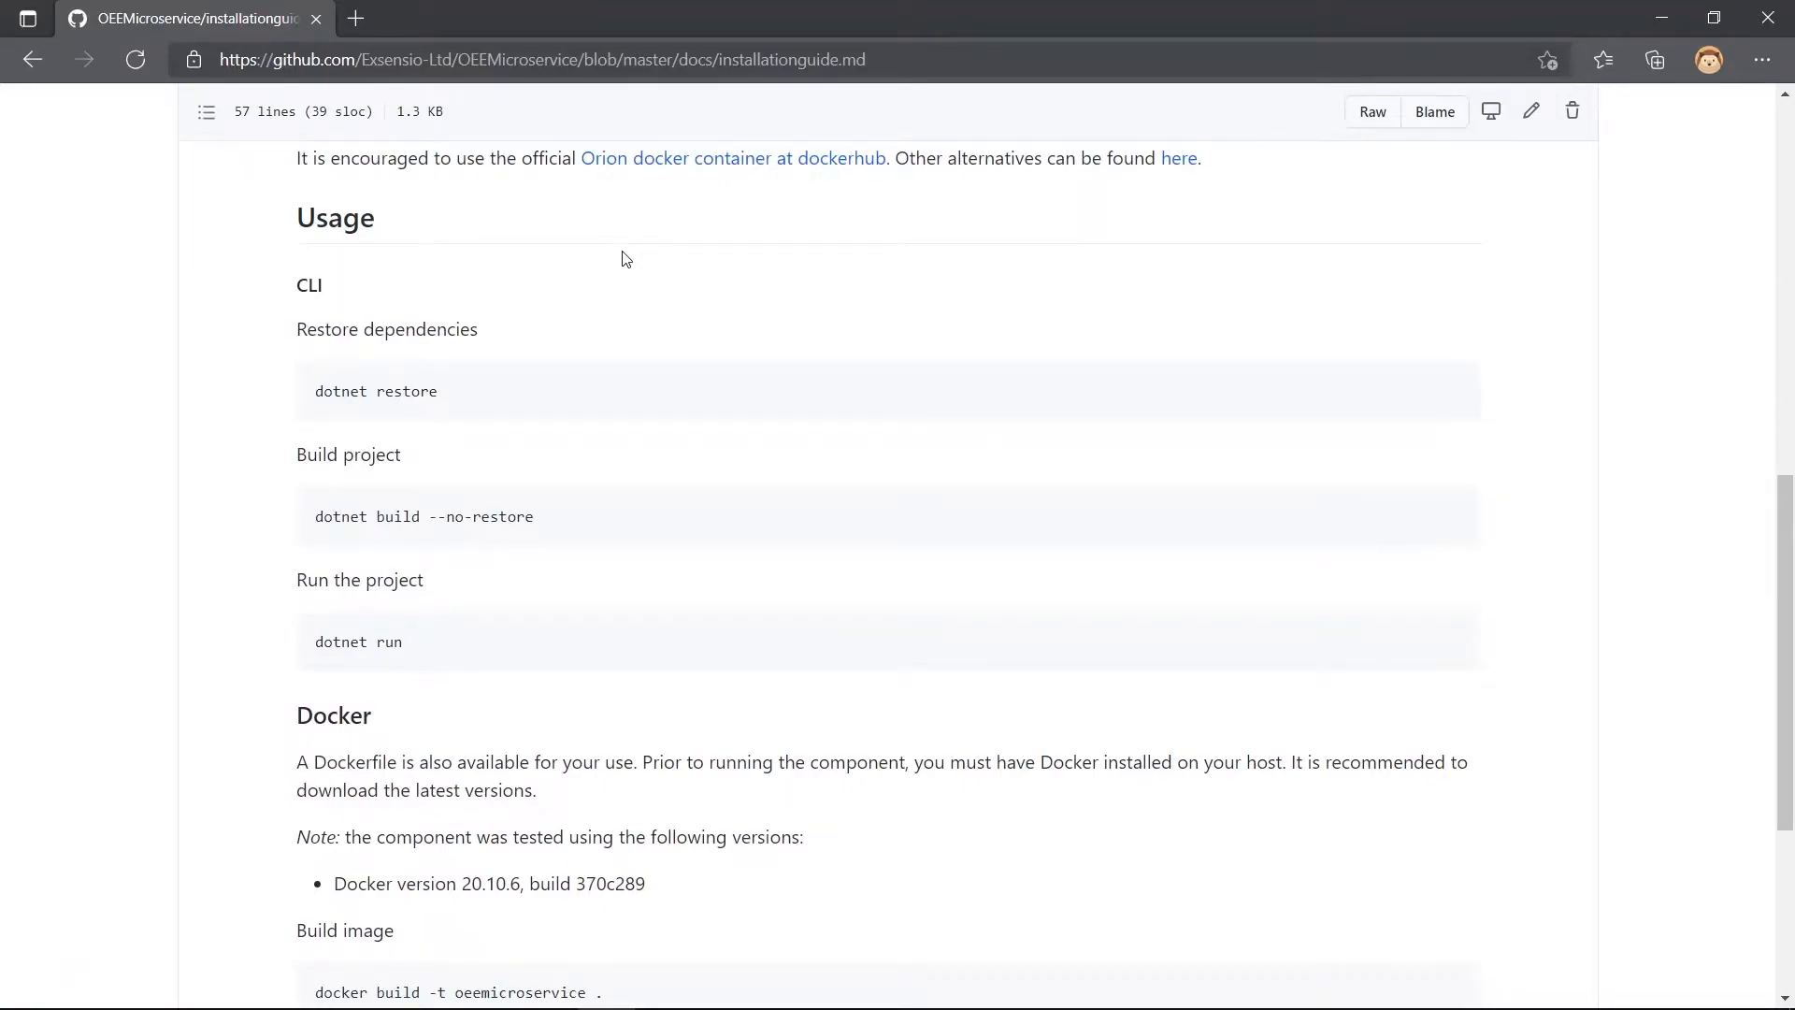
{"action": "scroll", "coordinate": [625, 259], "scroll_direction": "down", "scroll_amount": 5}
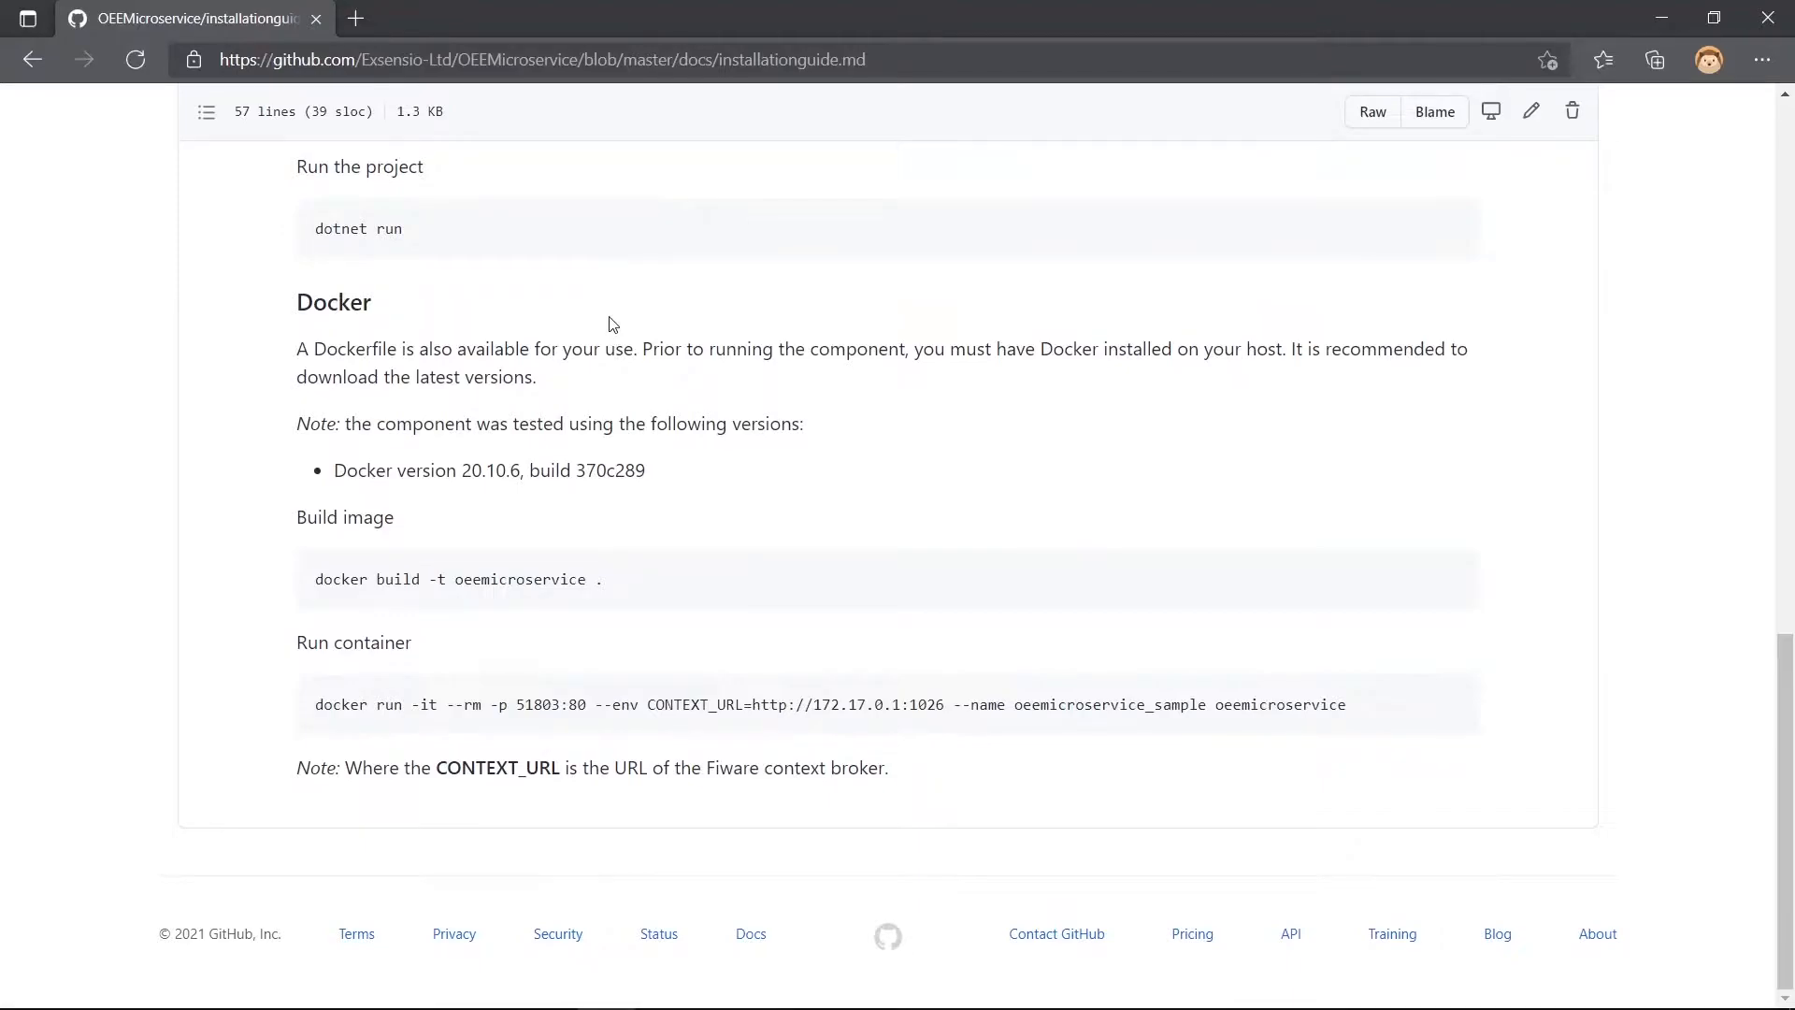
- Switch to the second terminal session and change to the .\OEEMicroservice\OEEMicroservice\ directory
{"action": "key", "text": "alt+Tab"}
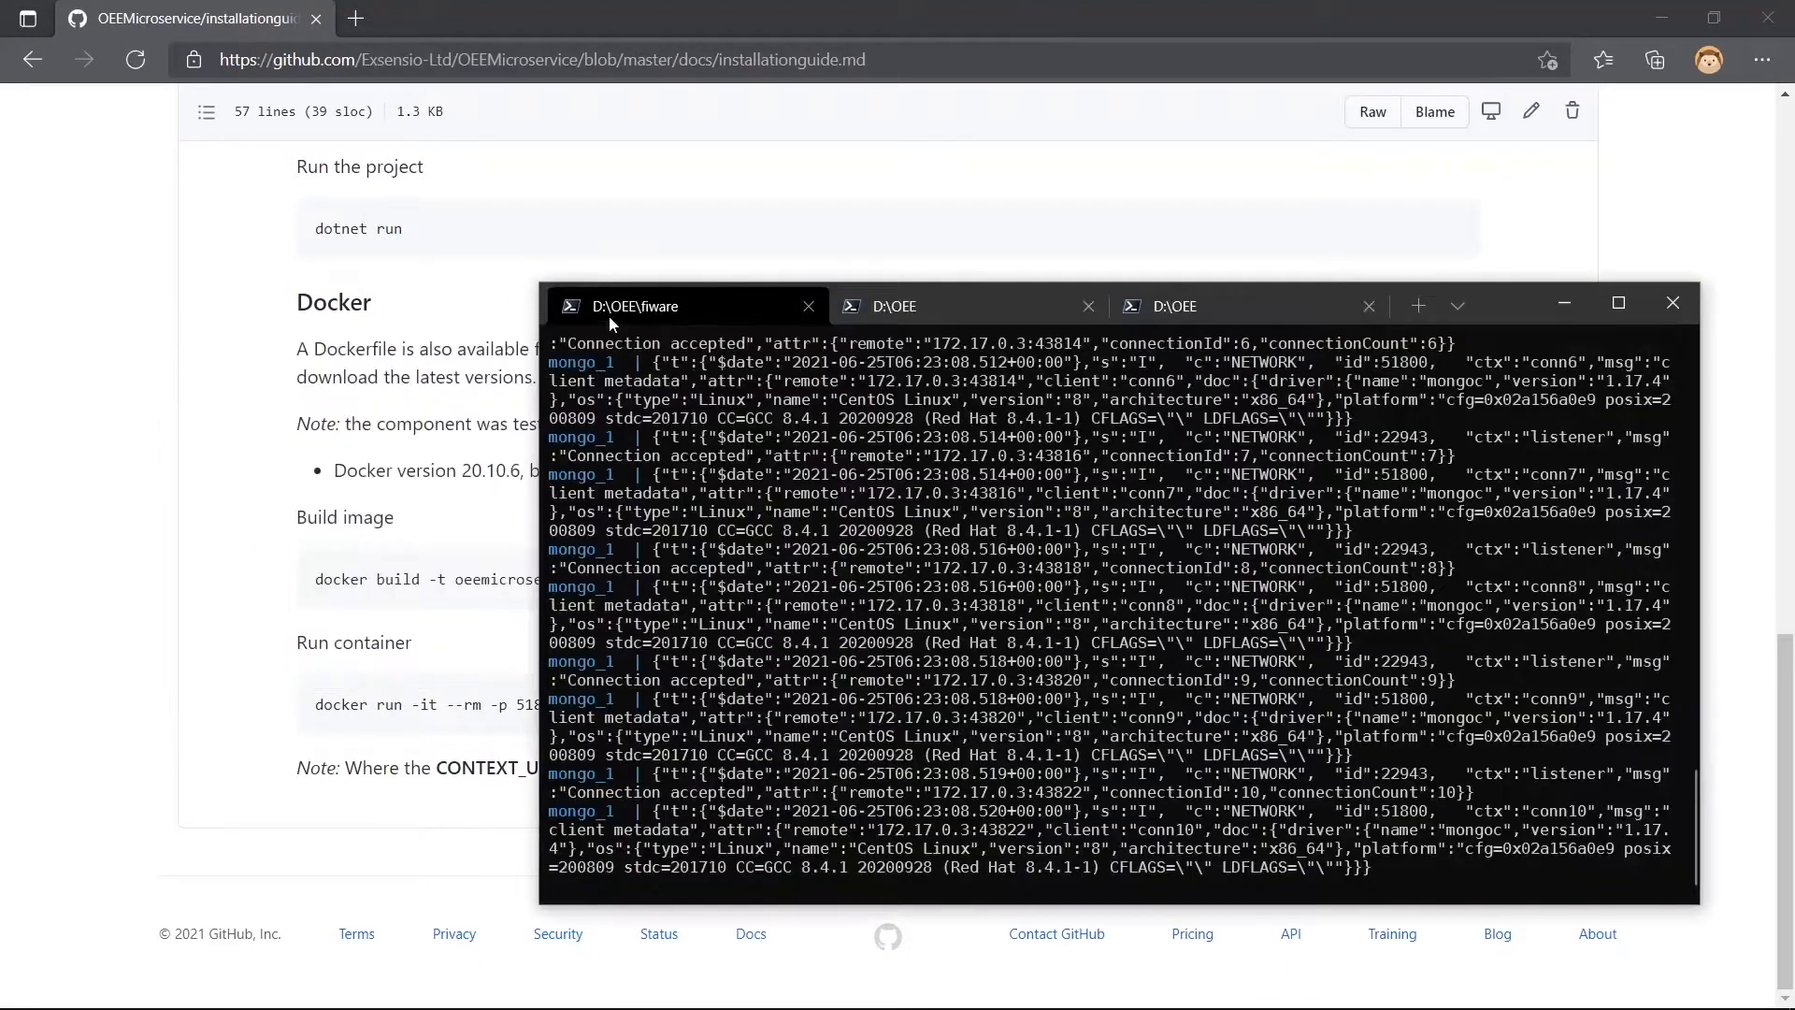
{"action": "left_click", "coordinate": [893, 309]}
{"action": "type", "text": "cd"}
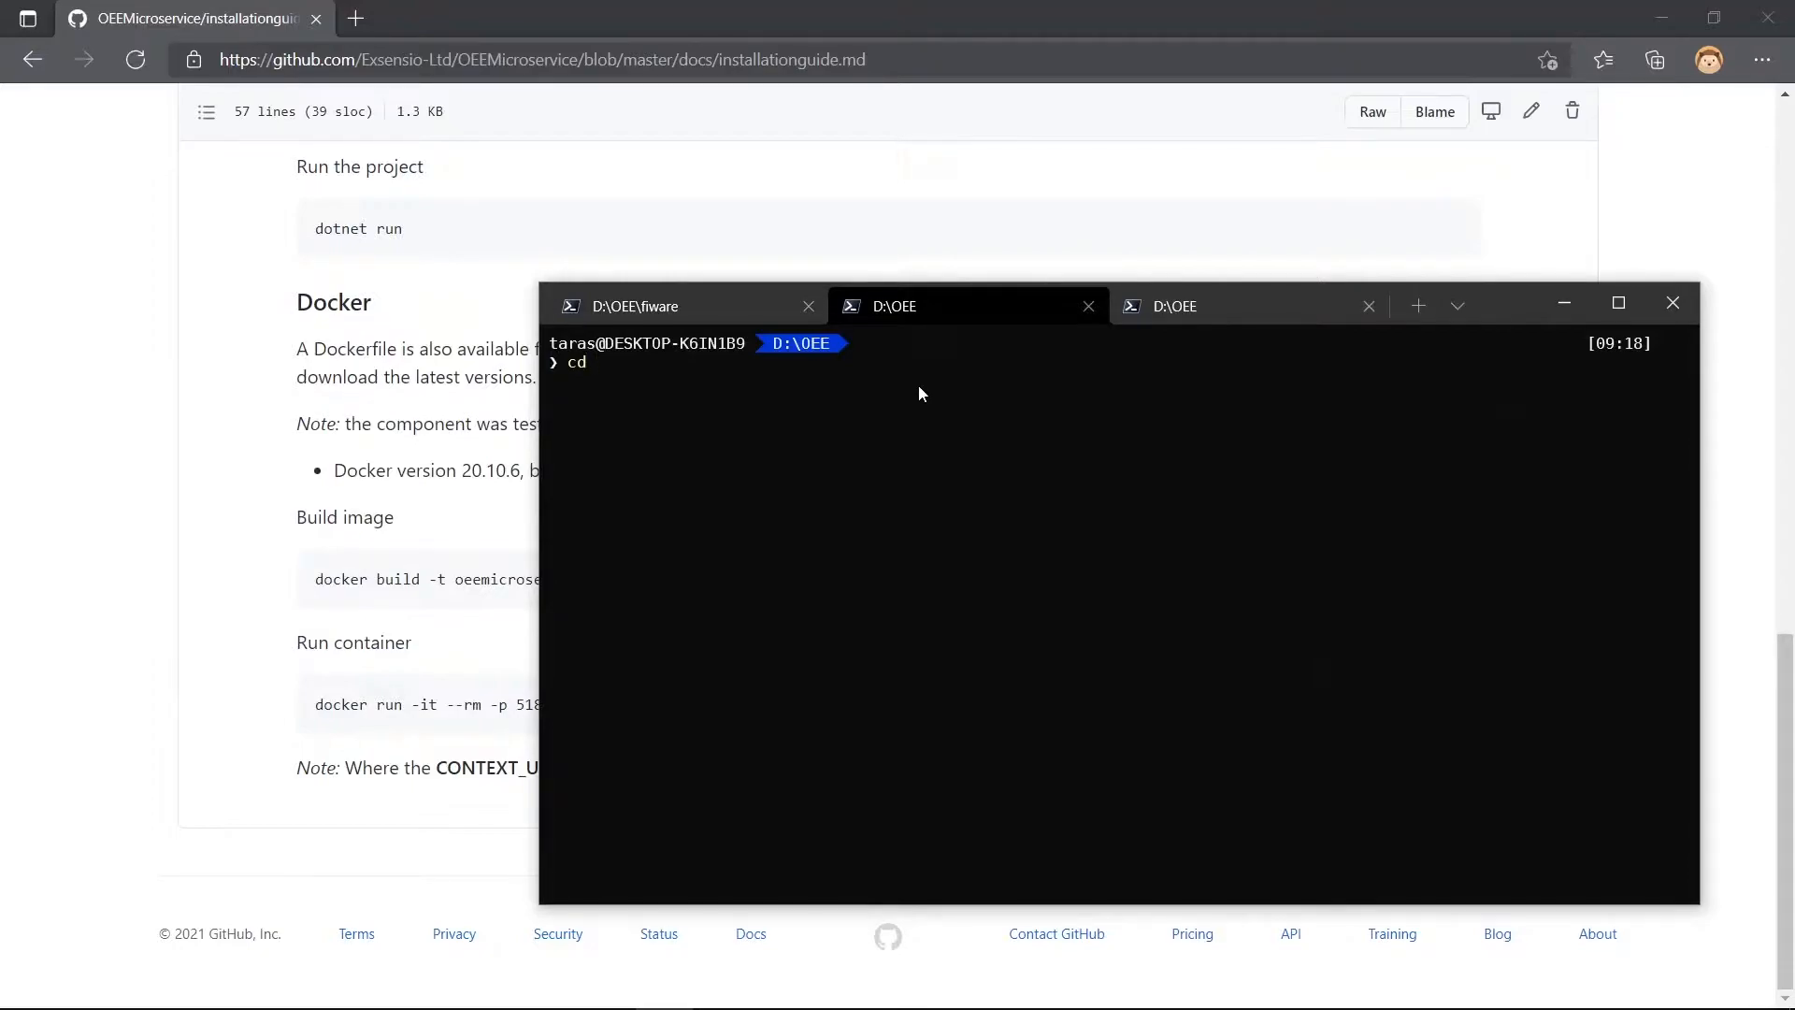
{"action": "type", "text": " .\\OEEMic"}
{"action": "key", "text": "Tab"}
{"action": "type", "text": "OEEMic"}
{"action": "key", "text": "Tab"}
{"action": "key", "text": "Return"}
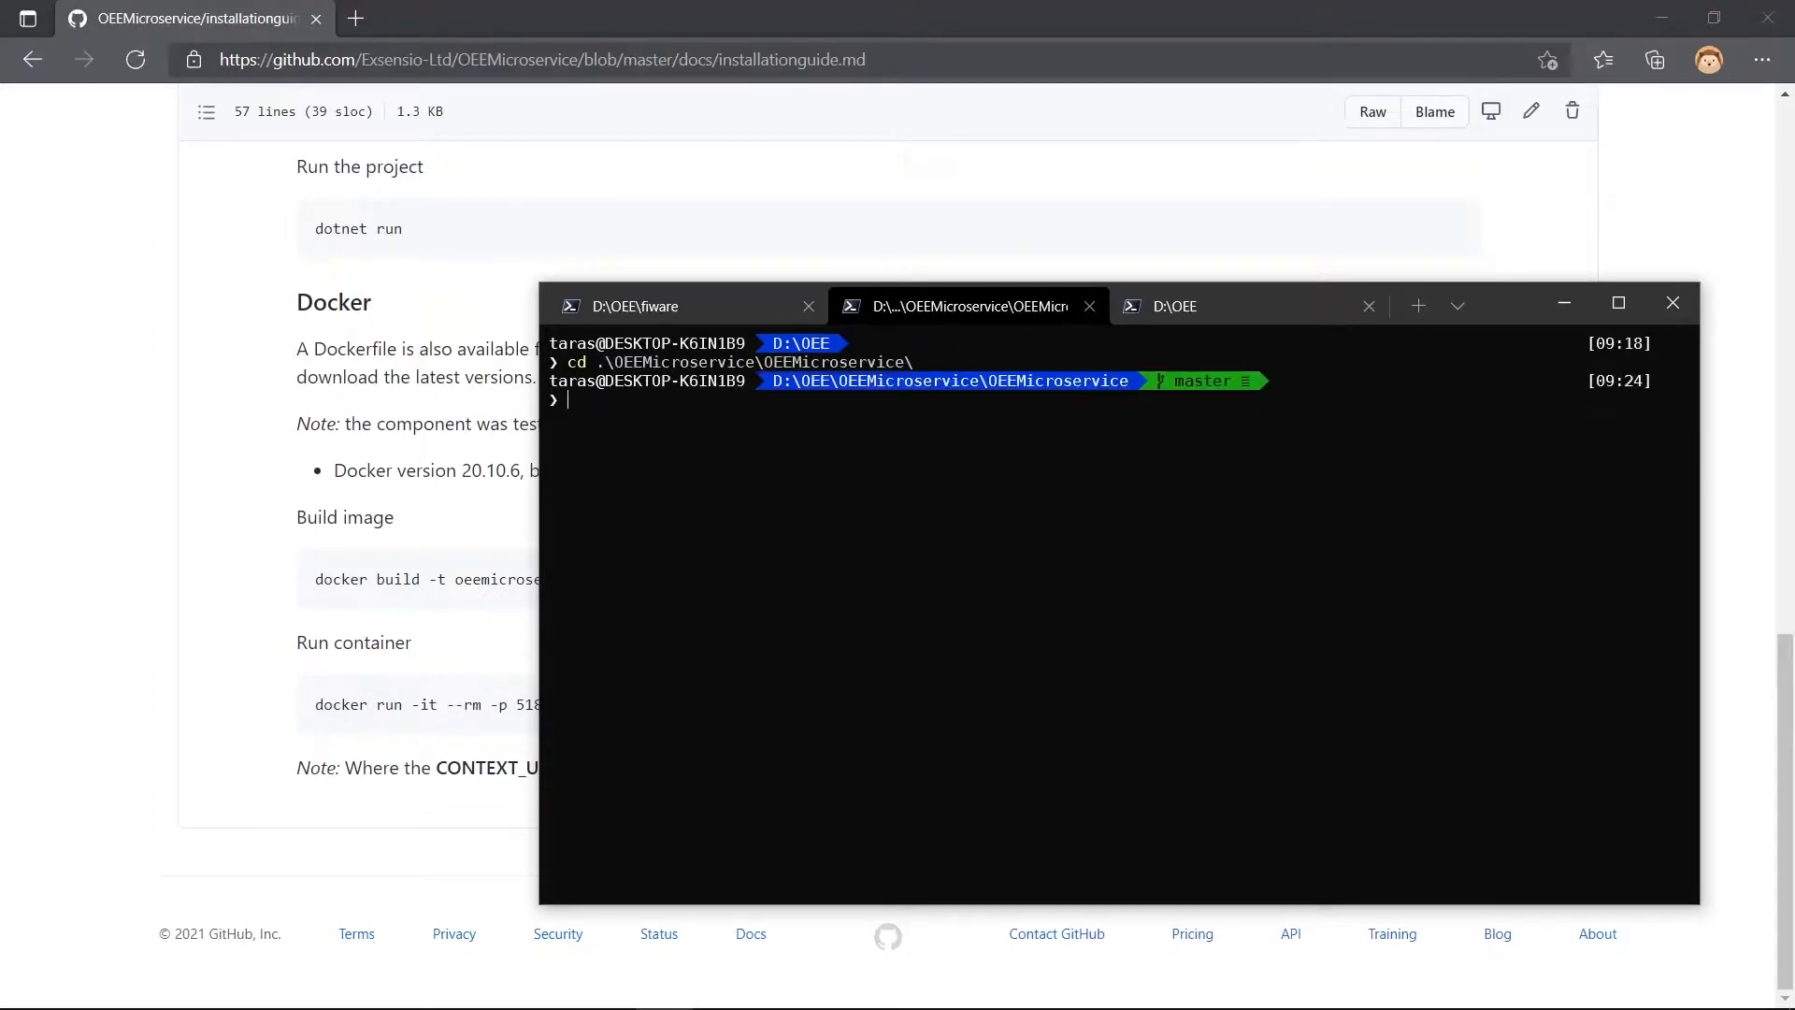
- Copy the build image command from the guide's Docker section and run docker build -t oeemicroservice . in the terminal
{"action": "left_click", "coordinate": [314, 583]}
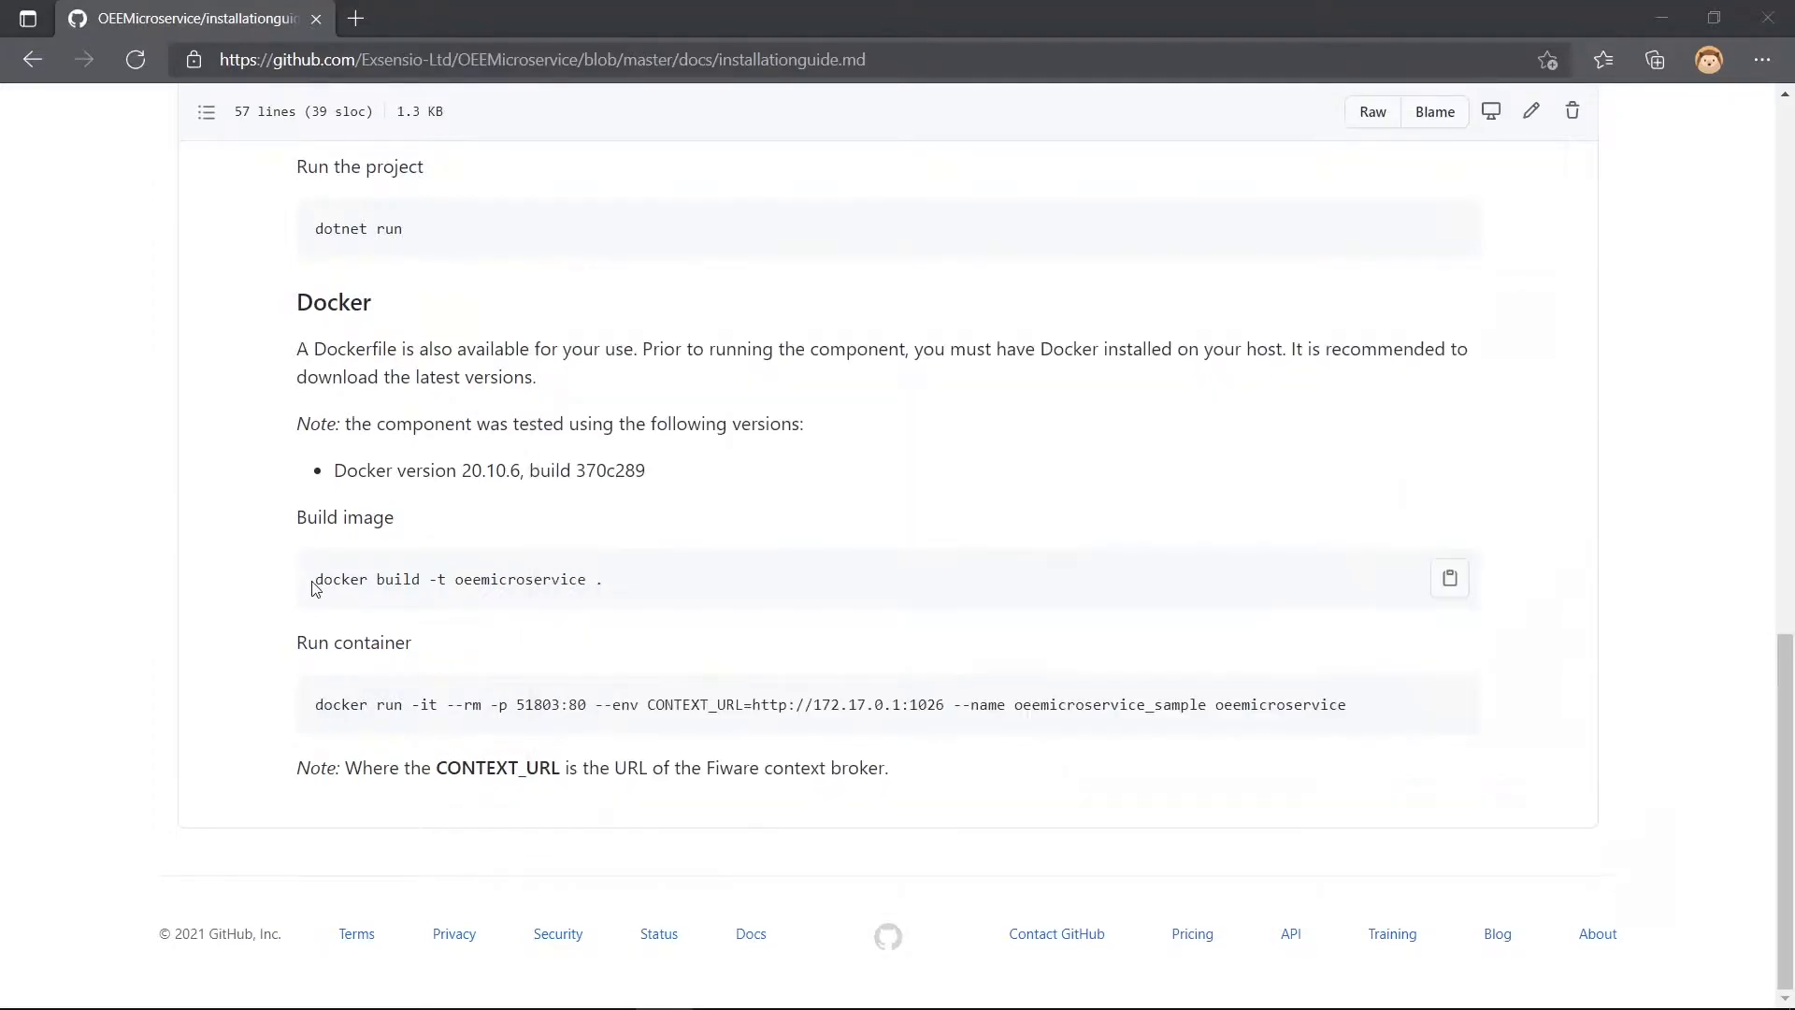
{"action": "left_click_drag", "start_coordinate": [319, 582], "coordinate": [629, 581]}
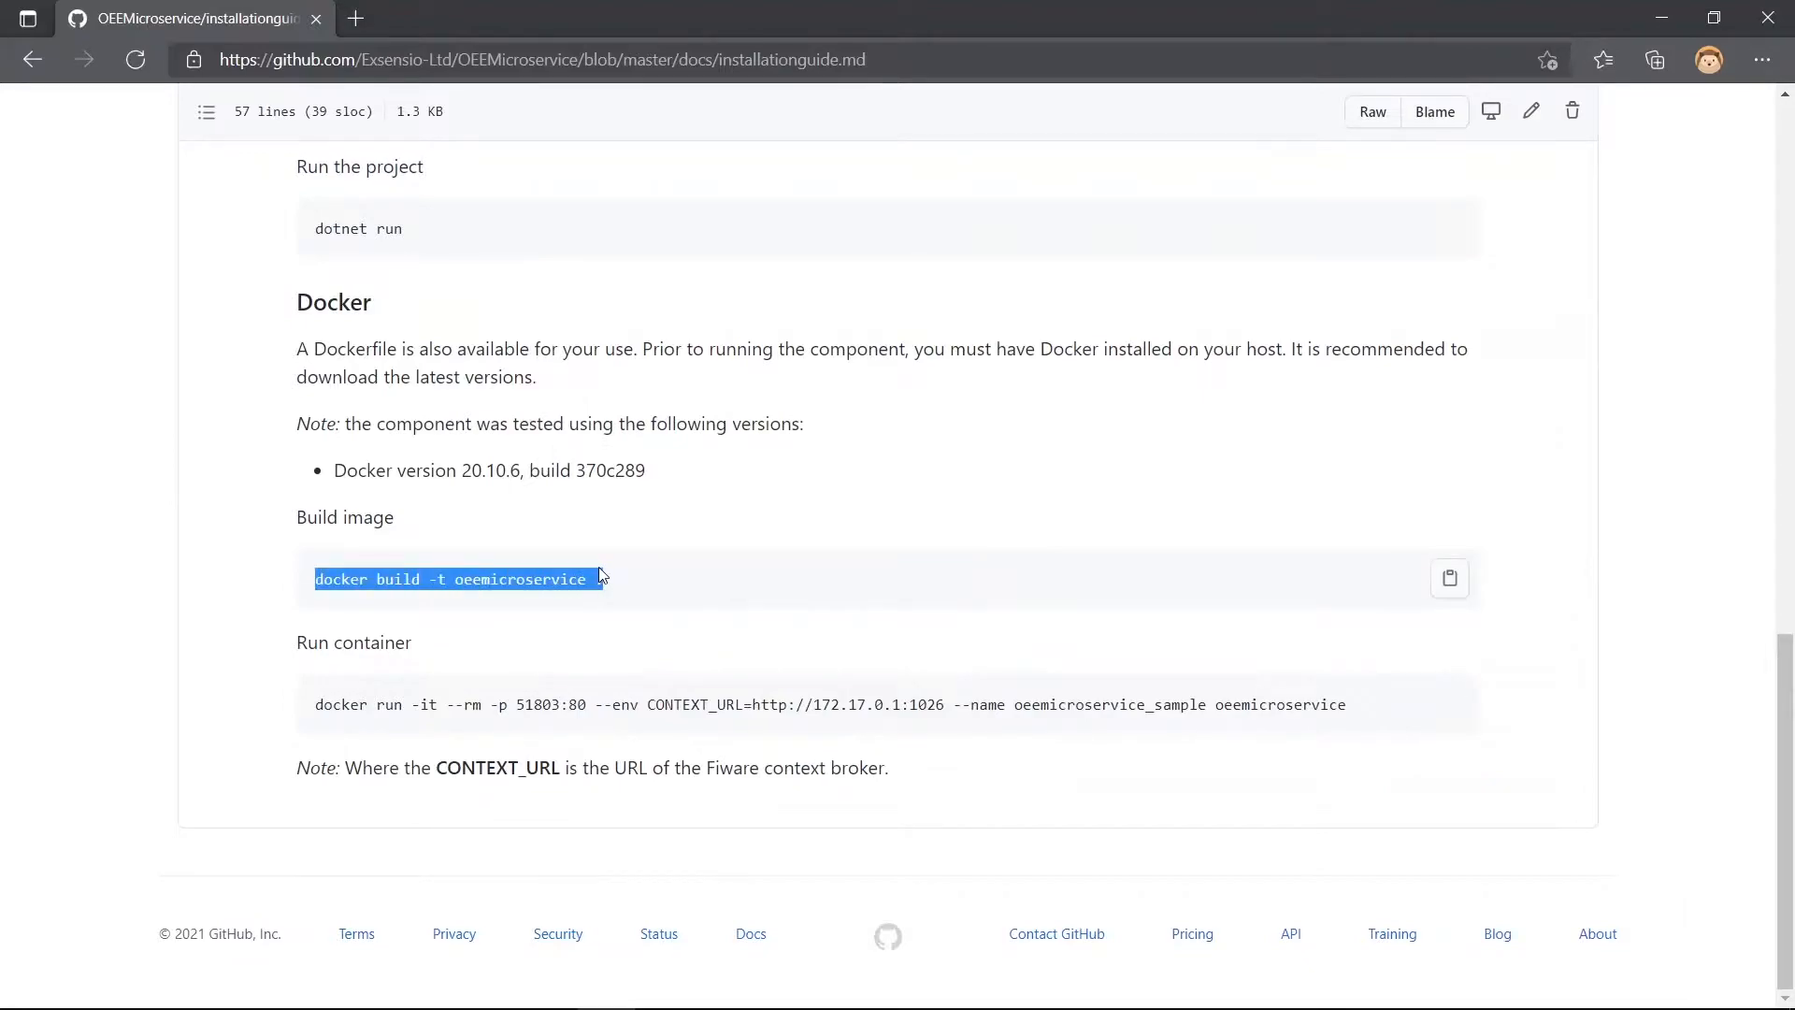
{"action": "key", "text": "alt+Tab"}
{"action": "type", "text": "docker build -t oeemicroservice ."}
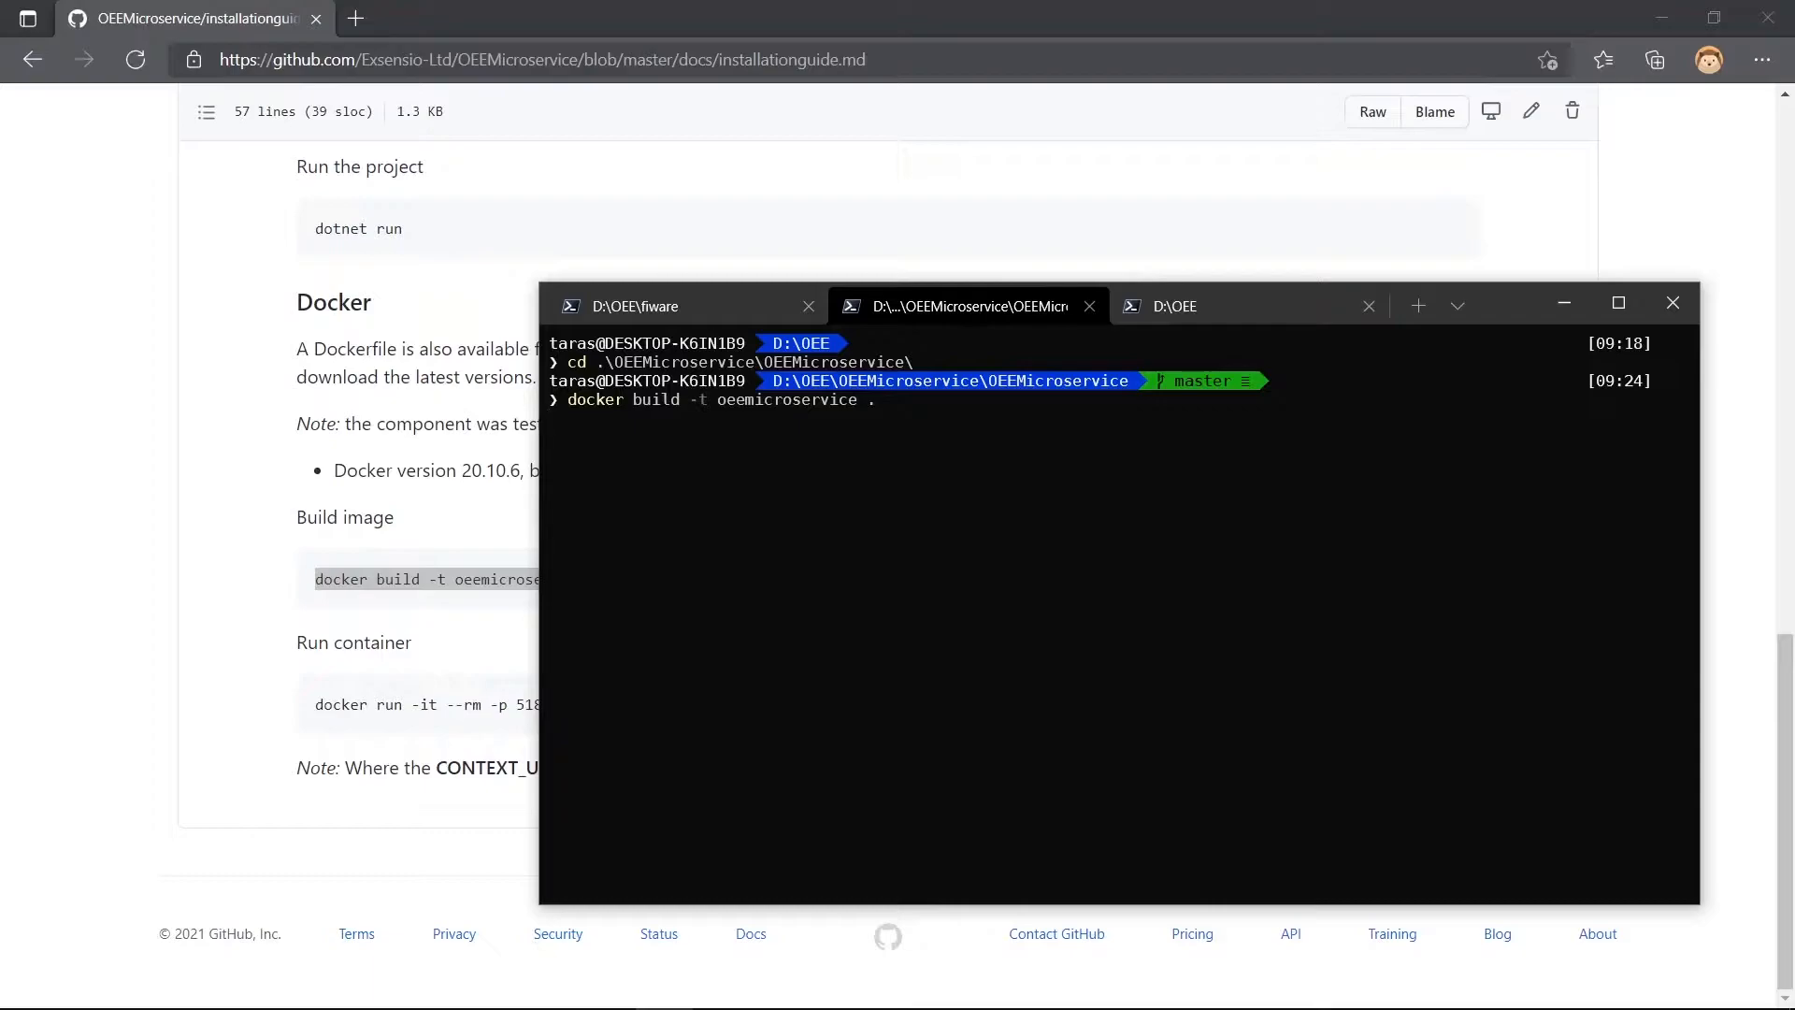
{"action": "key", "text": "Return"}
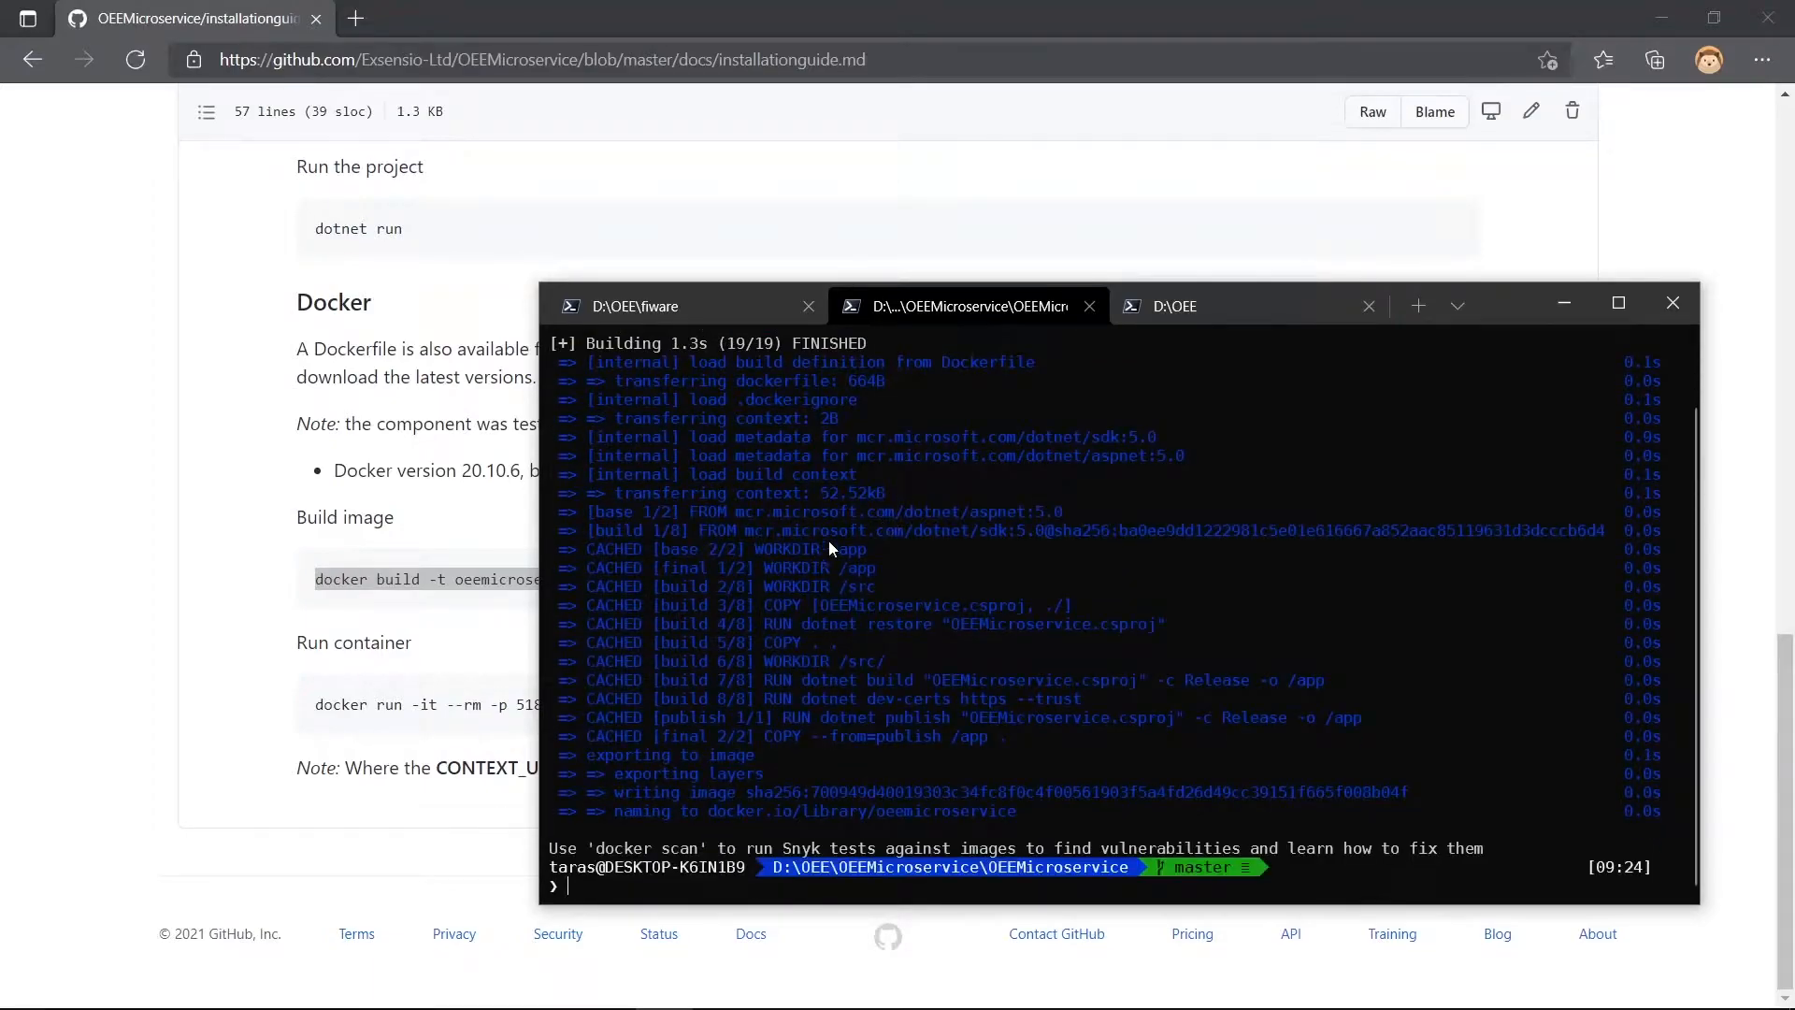
- Copy the guide's run container command and run it in the terminal to start oeemicroservice_sample on port 51803
{"action": "left_click", "coordinate": [345, 694]}
{"action": "left_click_drag", "start_coordinate": [315, 704], "coordinate": [1354, 705]}
{"action": "left_click", "coordinate": [514, 635]}
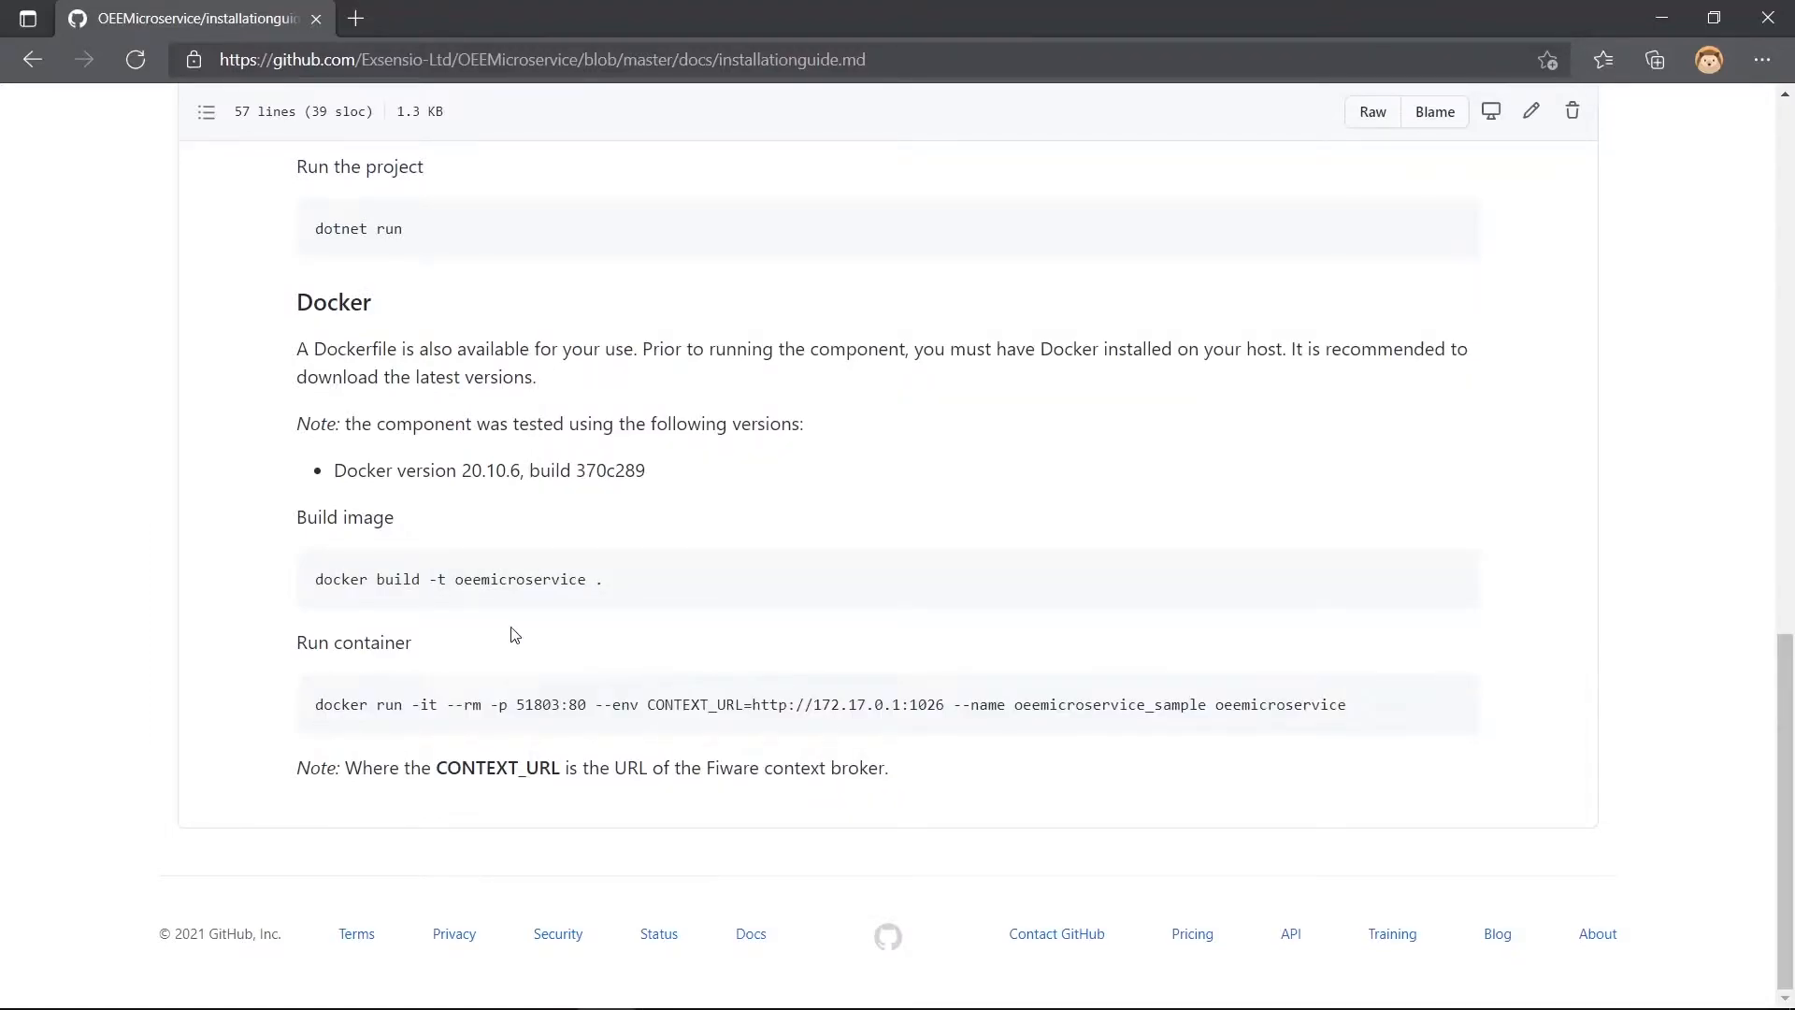
{"action": "left_click_drag", "start_coordinate": [317, 704], "coordinate": [1351, 715]}
{"action": "key", "text": "ctrl+c"}
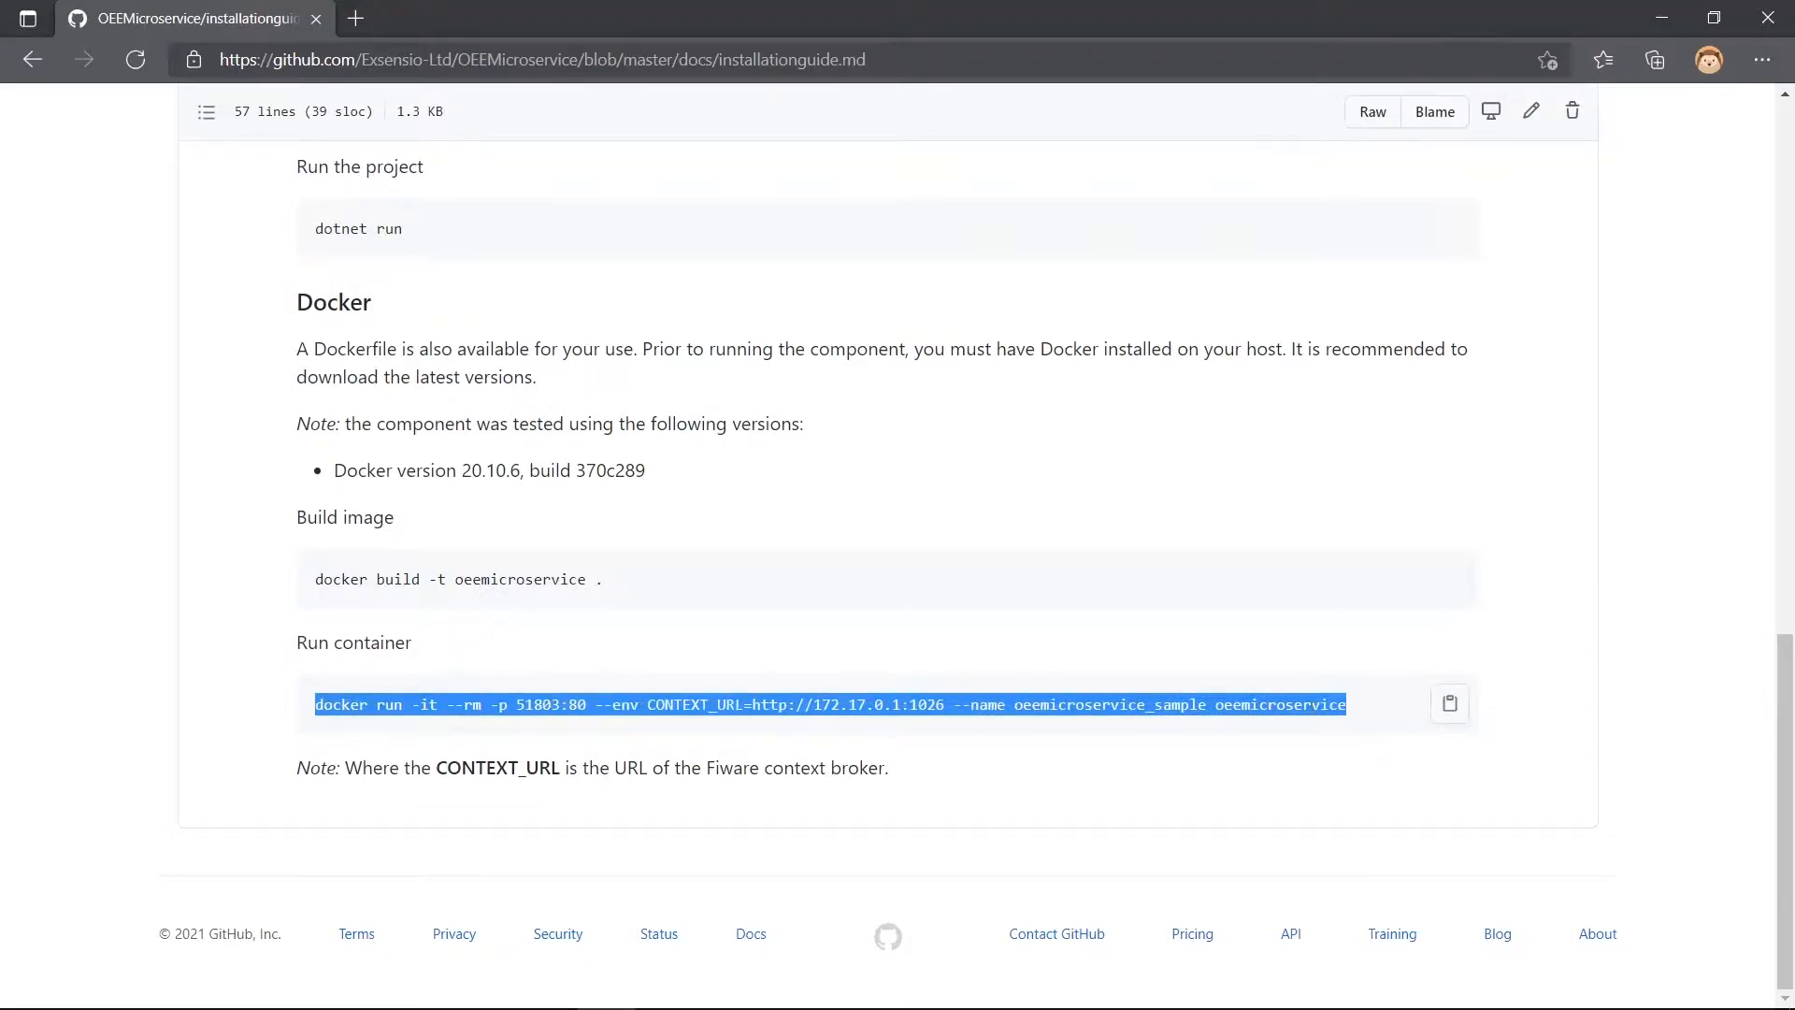
{"action": "key", "text": "alt+Tab"}
{"action": "key", "text": "ctrl+v"}
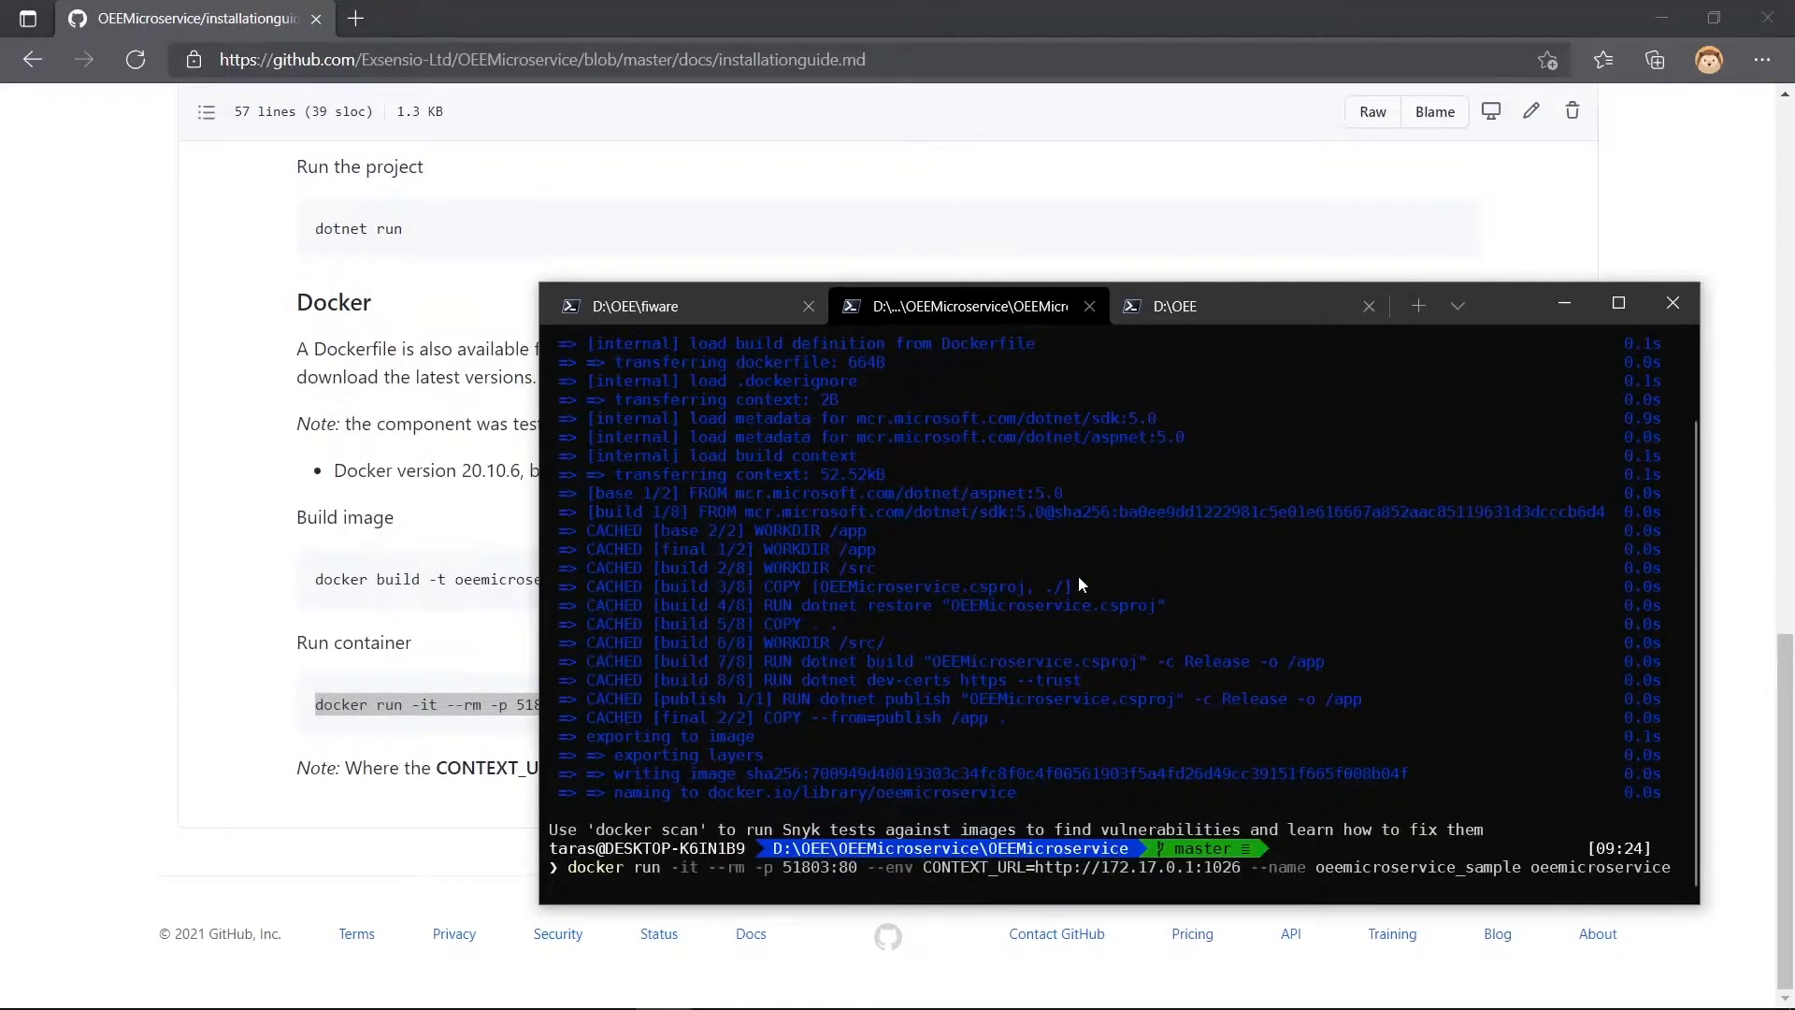
{"action": "key", "text": "Return"}
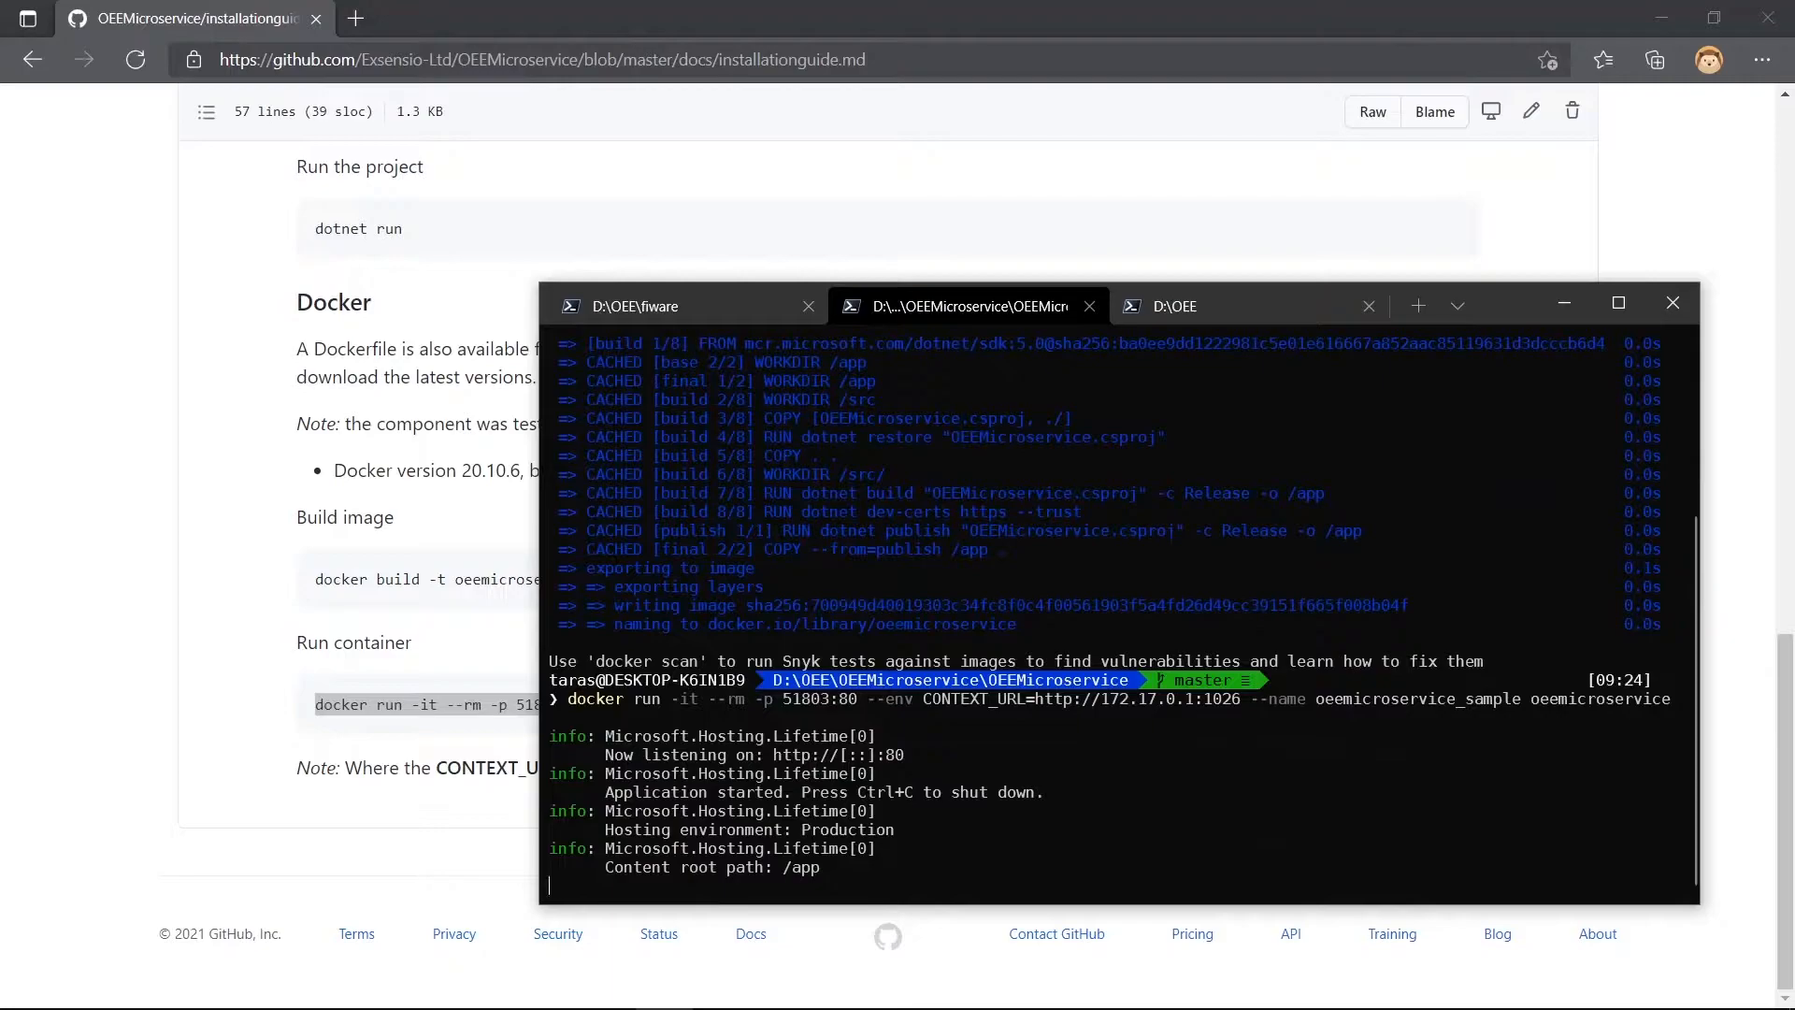
- Return to the browser, open Exsensio-Ltd's OEEGrafanaVisualizer repository and copy its HTTPS clone URL
{"action": "key", "text": "alt+Tab"}
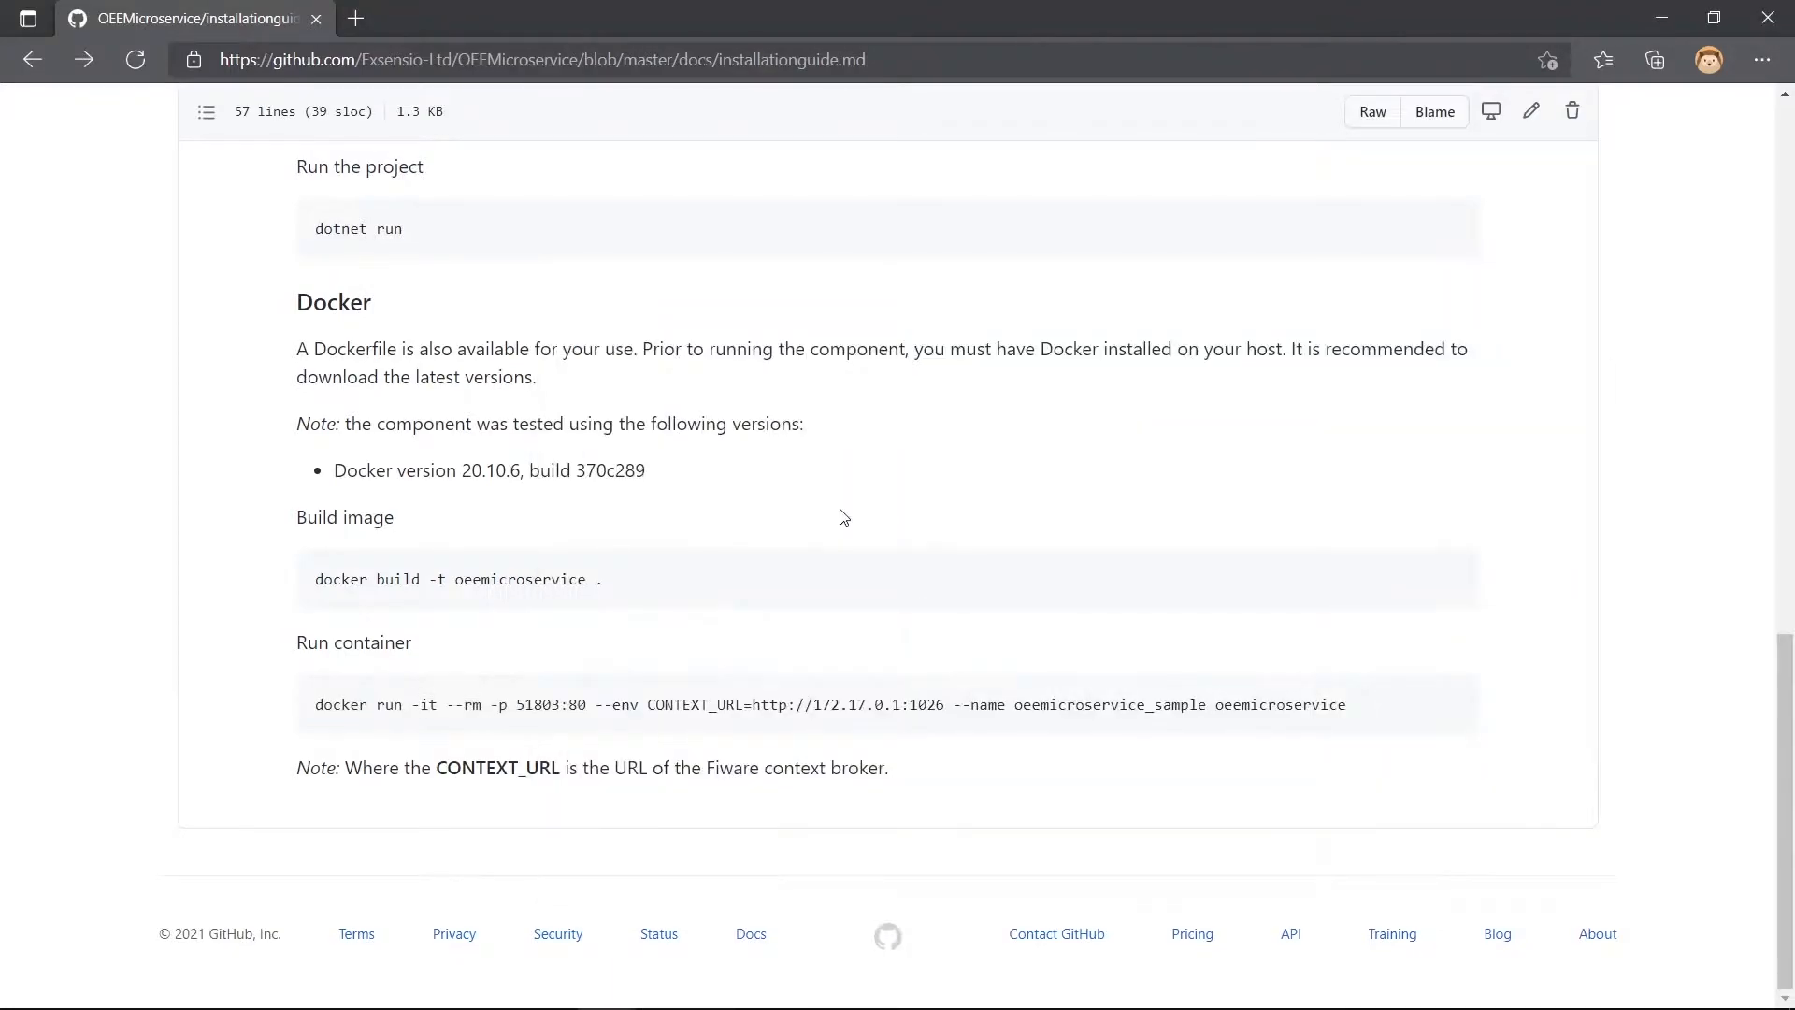
{"action": "scroll", "coordinate": [701, 401], "scroll_direction": "up", "scroll_amount": 15}
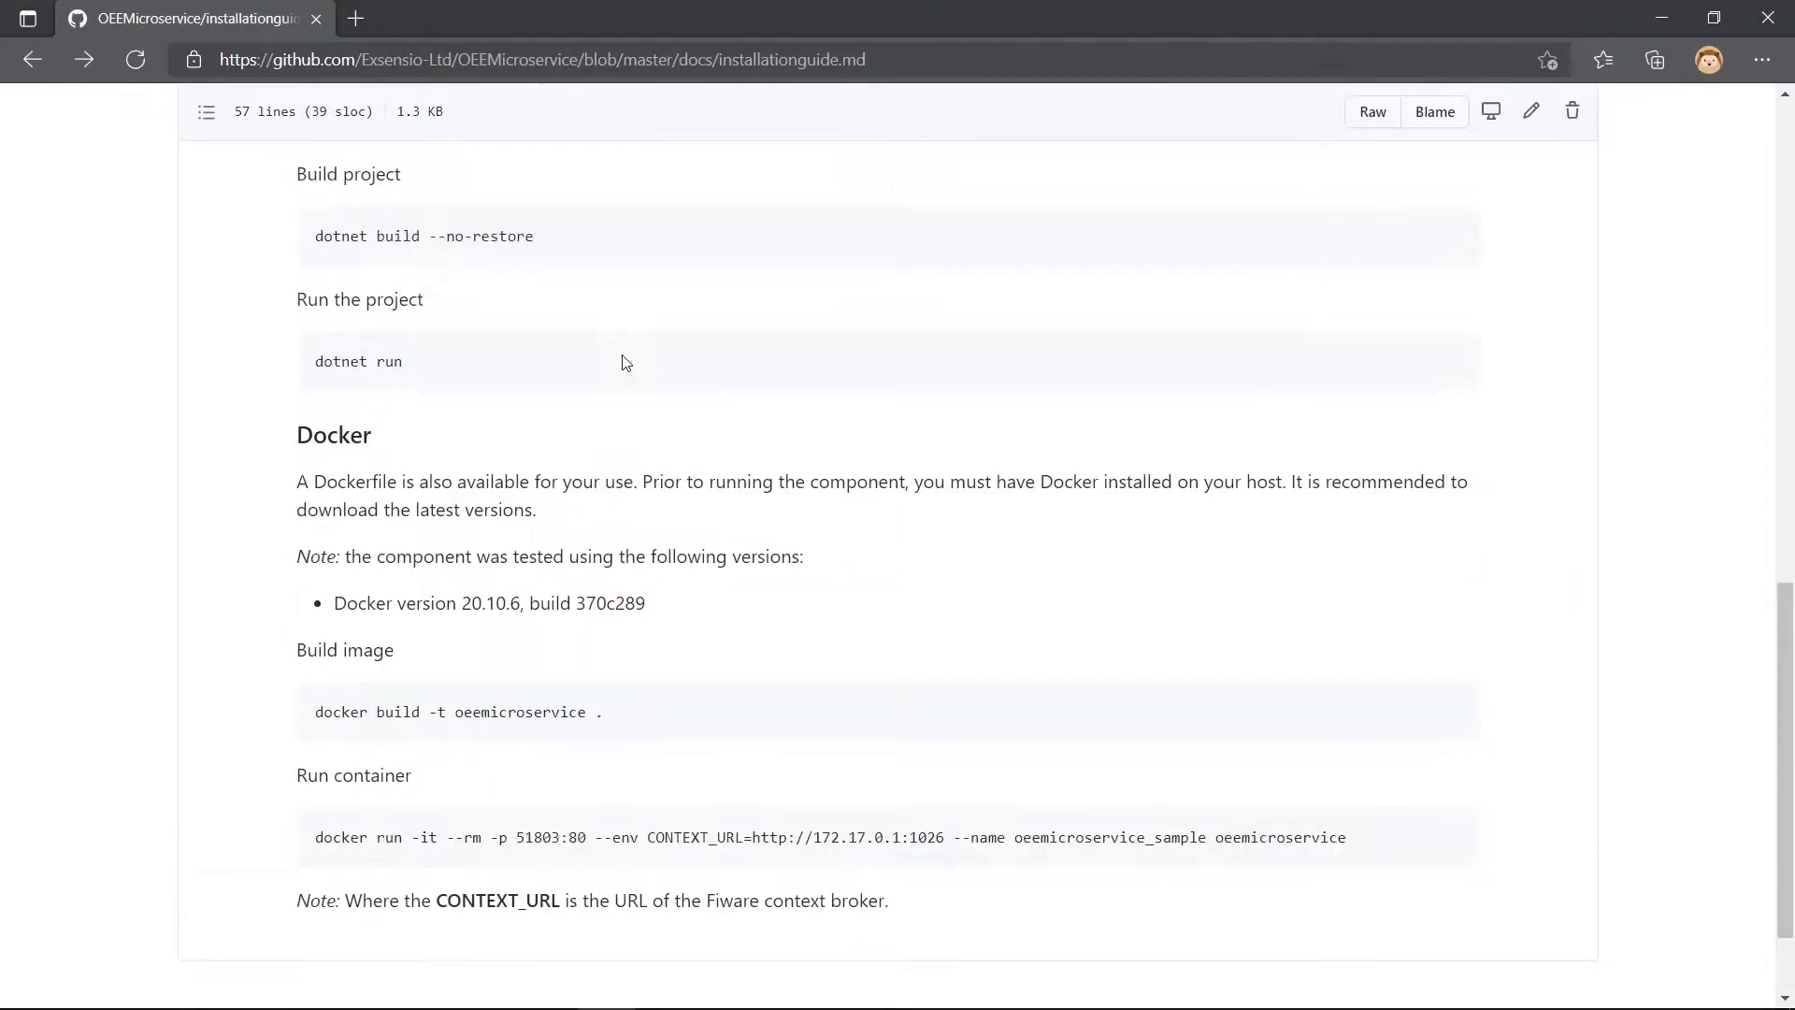
{"action": "left_click", "coordinate": [122, 194]}
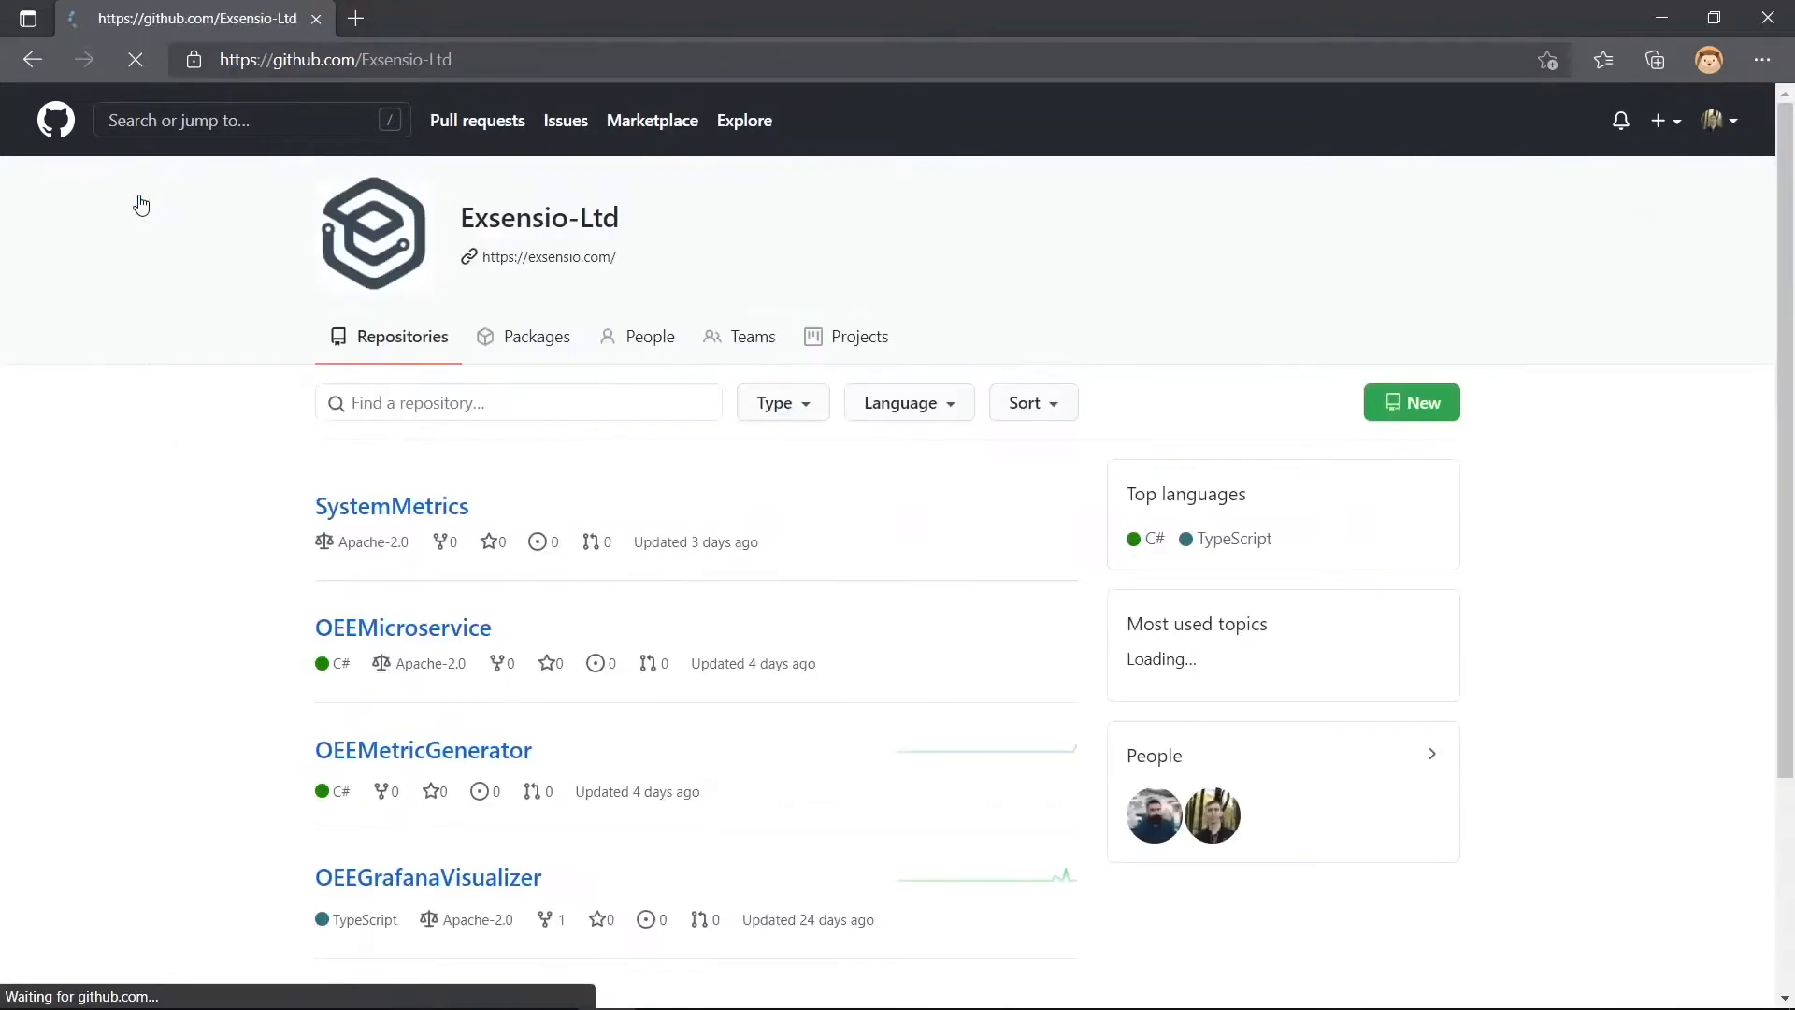
{"action": "scroll", "coordinate": [484, 673], "scroll_direction": "down", "scroll_amount": 2}
{"action": "left_click", "coordinate": [473, 753]}
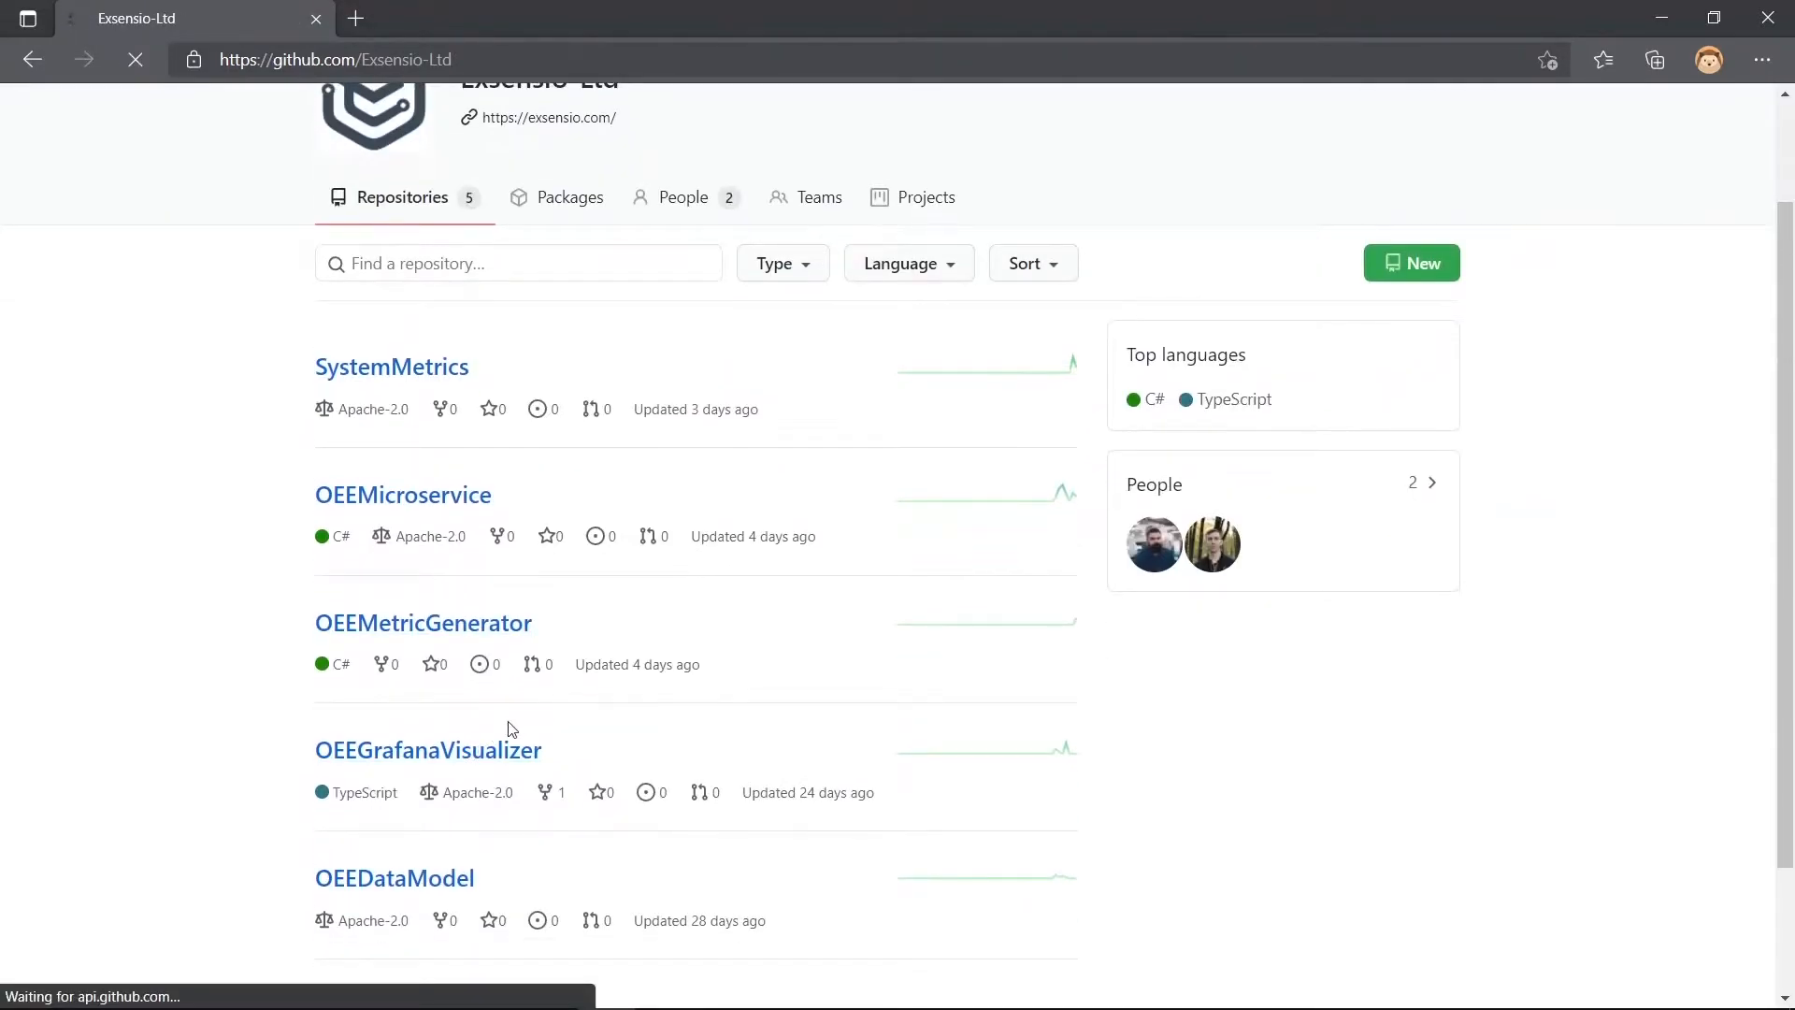
{"action": "left_click", "coordinate": [1180, 343]}
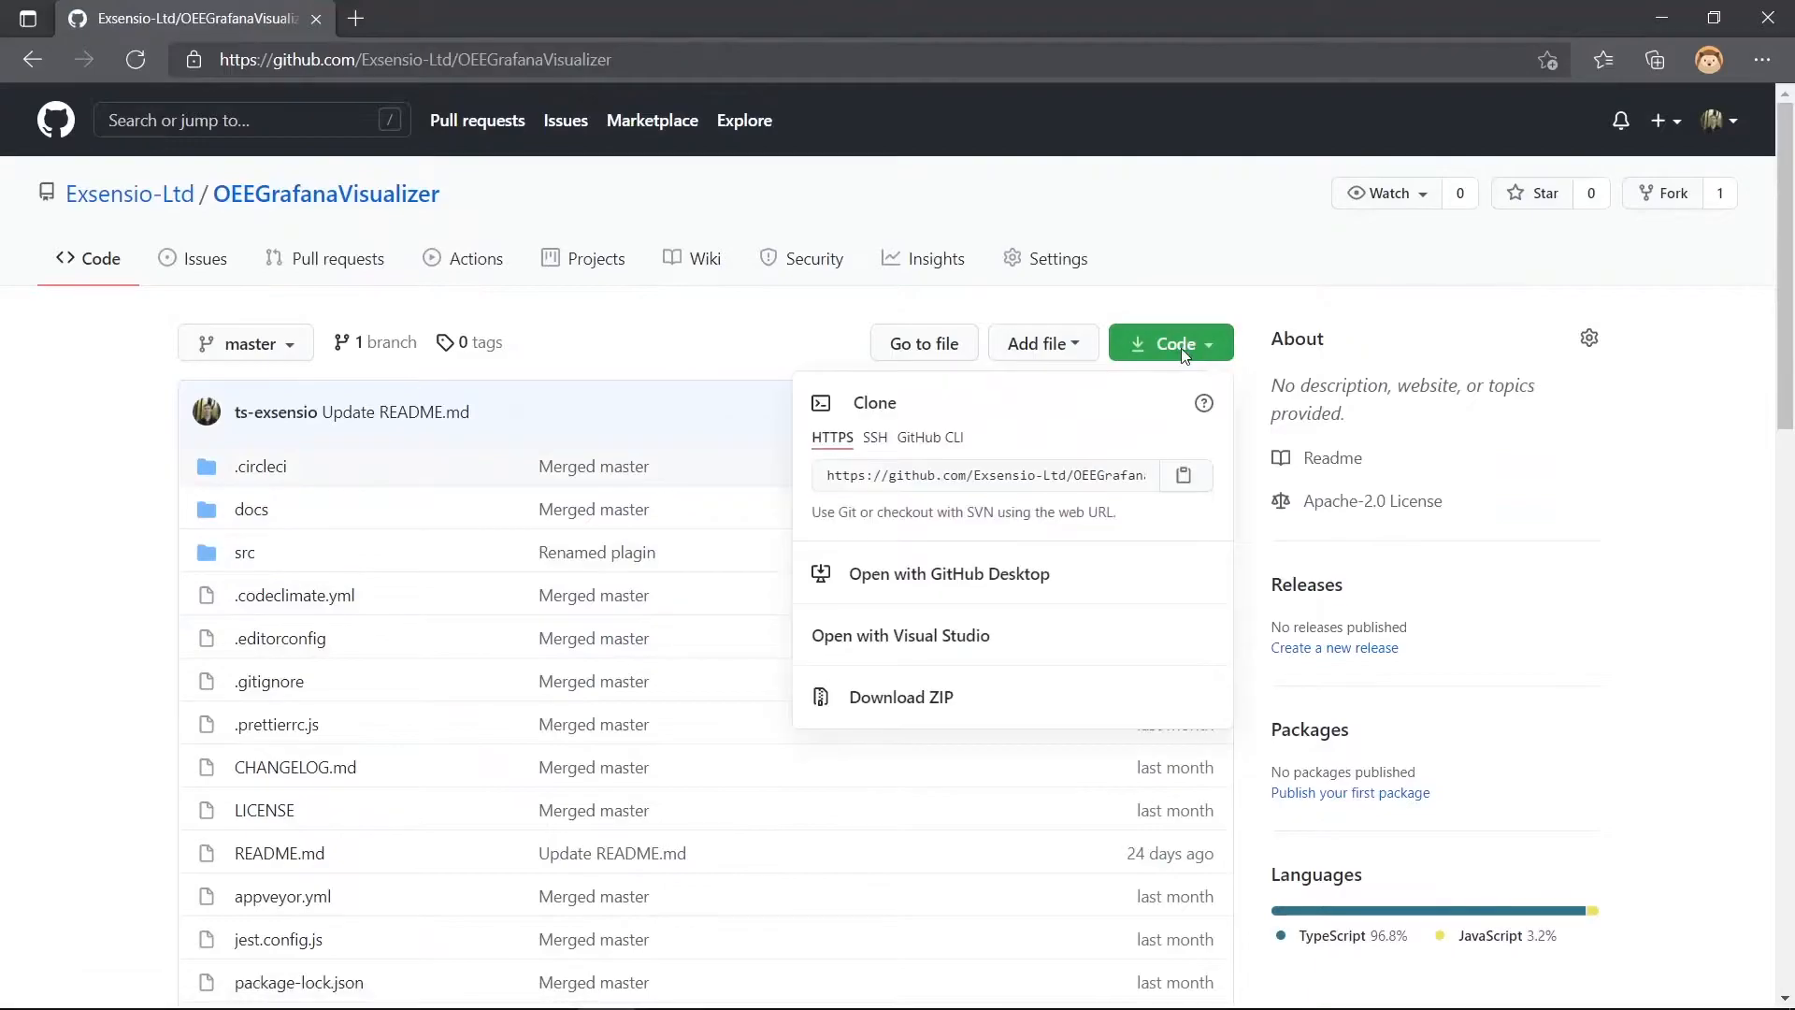
{"action": "left_click", "coordinate": [1184, 475]}
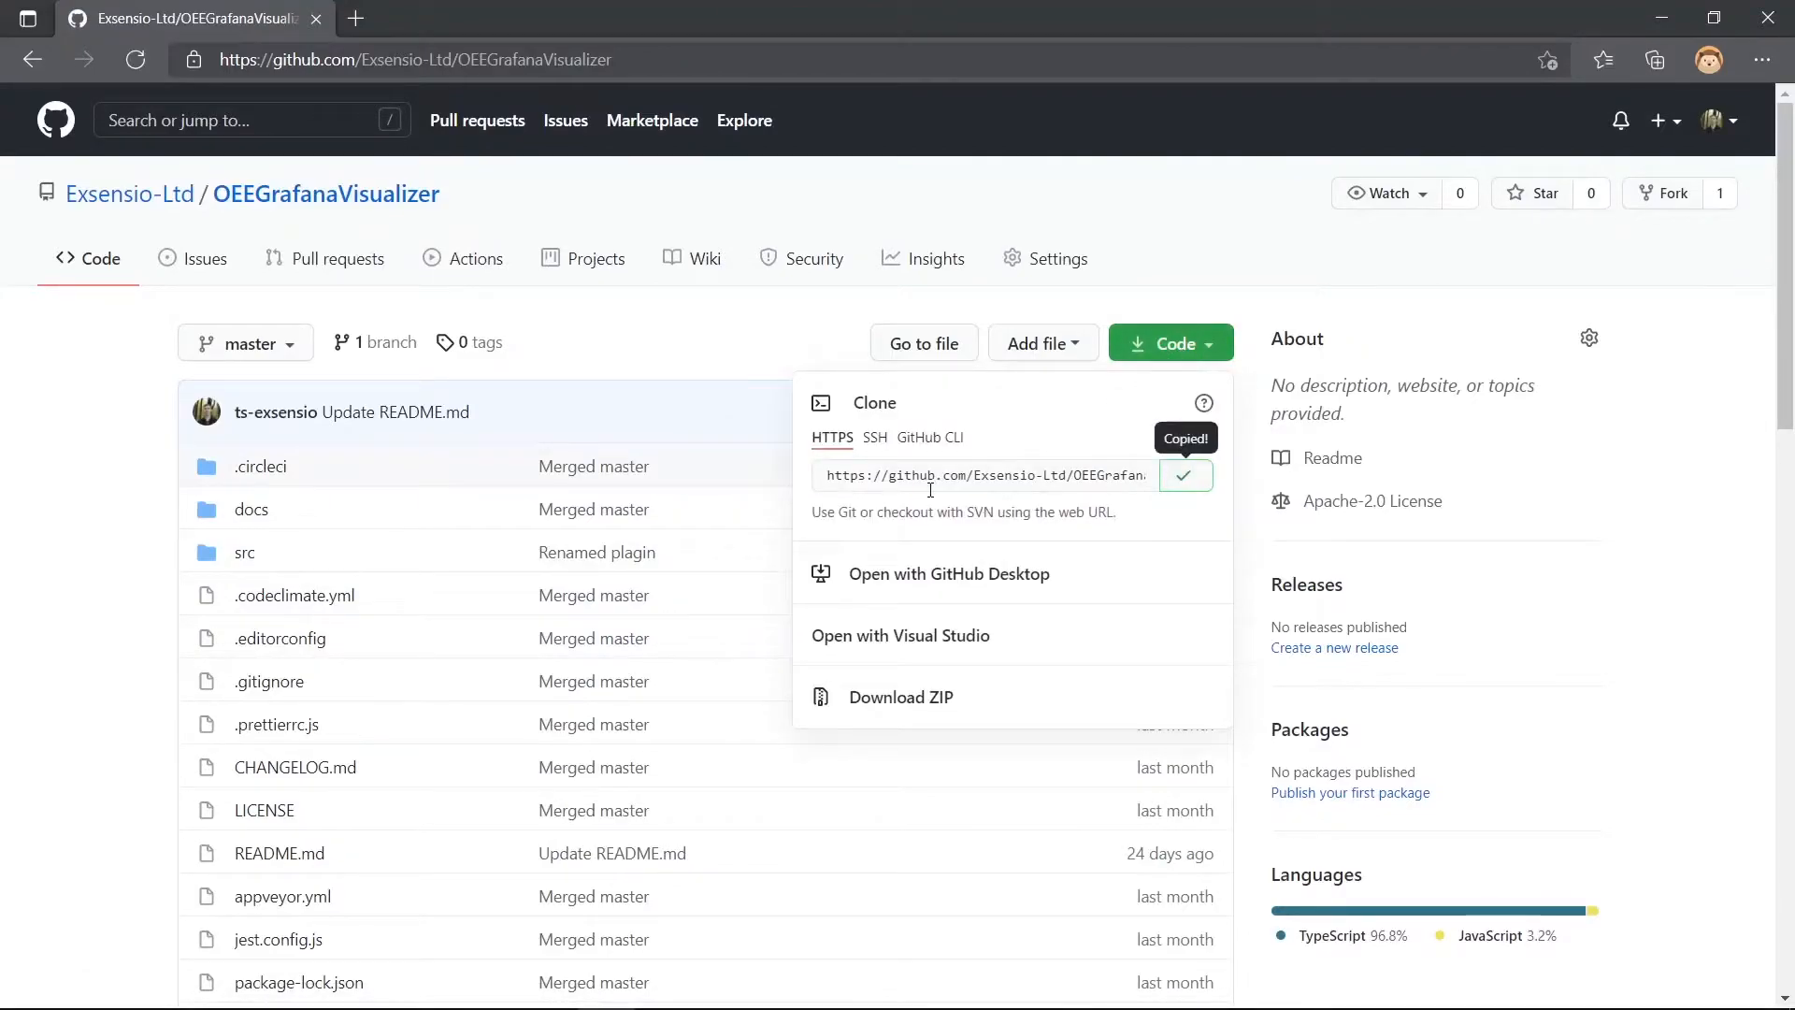
- Clone the OEEGrafanaVisualizer repository into D:\OEE with git clone in the third terminal session
{"action": "key", "text": "alt+Tab"}
{"action": "left_click", "coordinate": [1184, 309]}
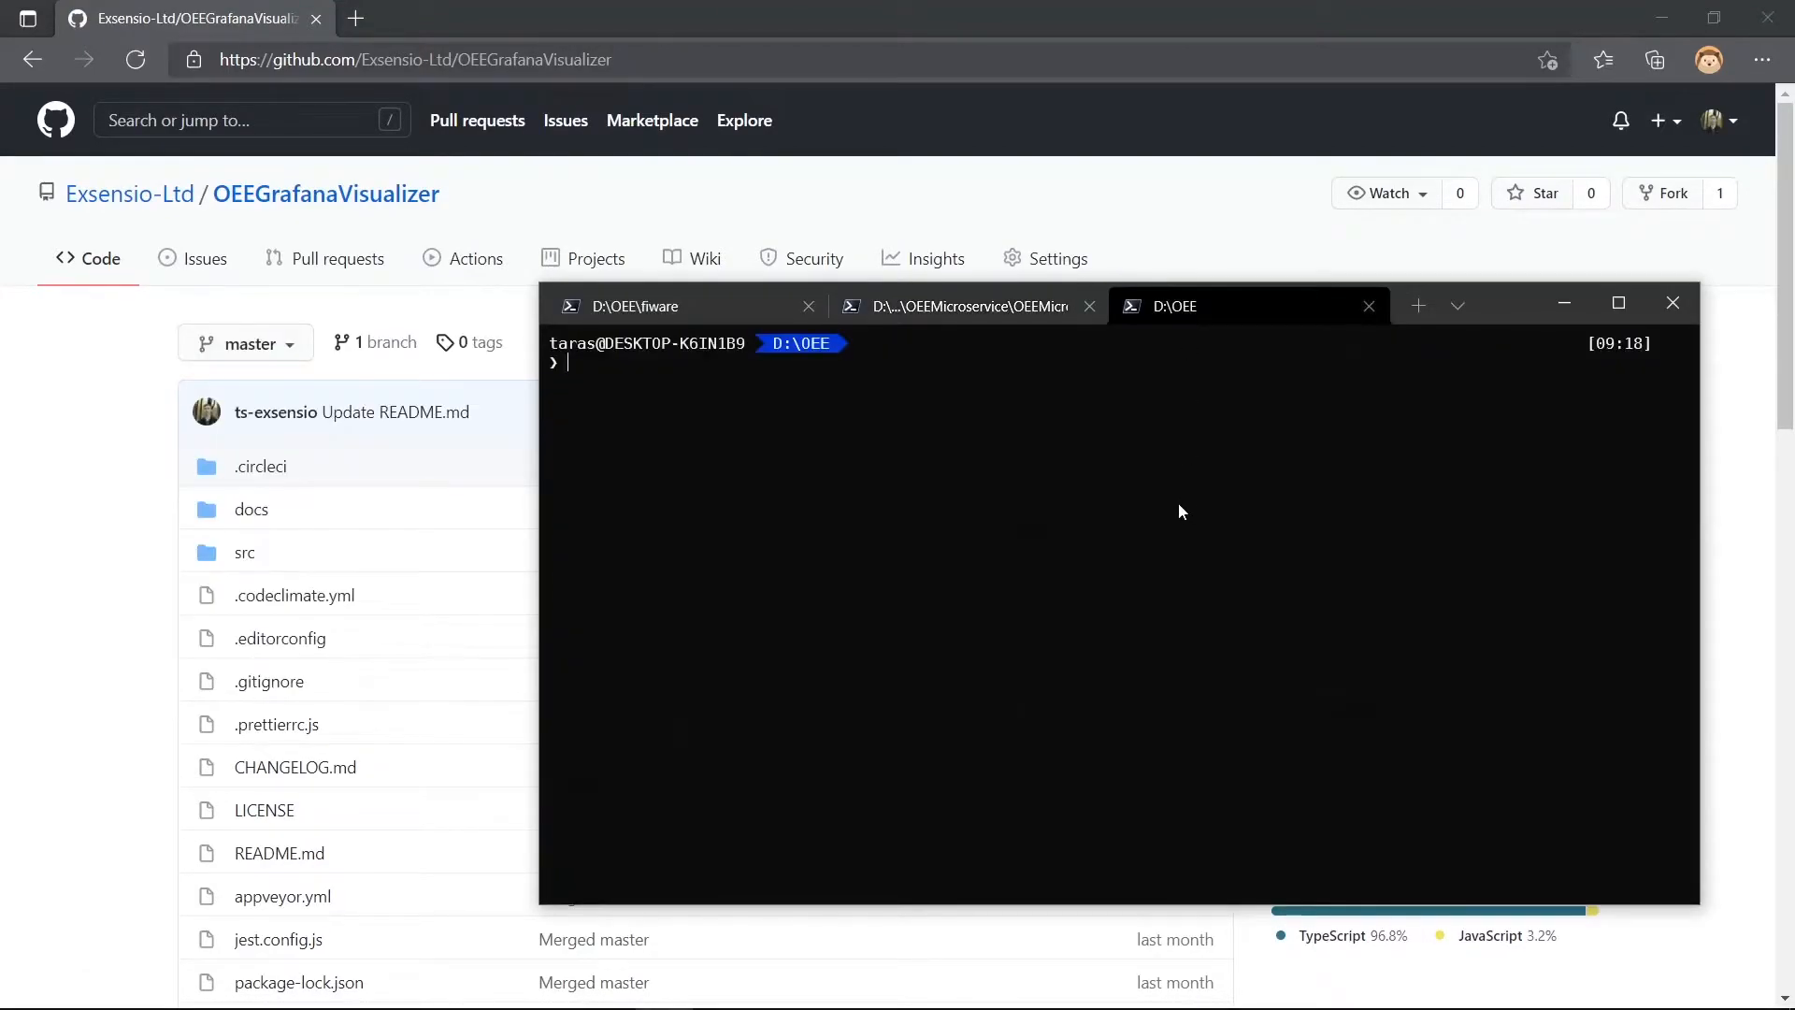
{"action": "type", "text": "git clone"}
{"action": "key", "text": "ctrl+v"}
{"action": "key", "text": "Return"}
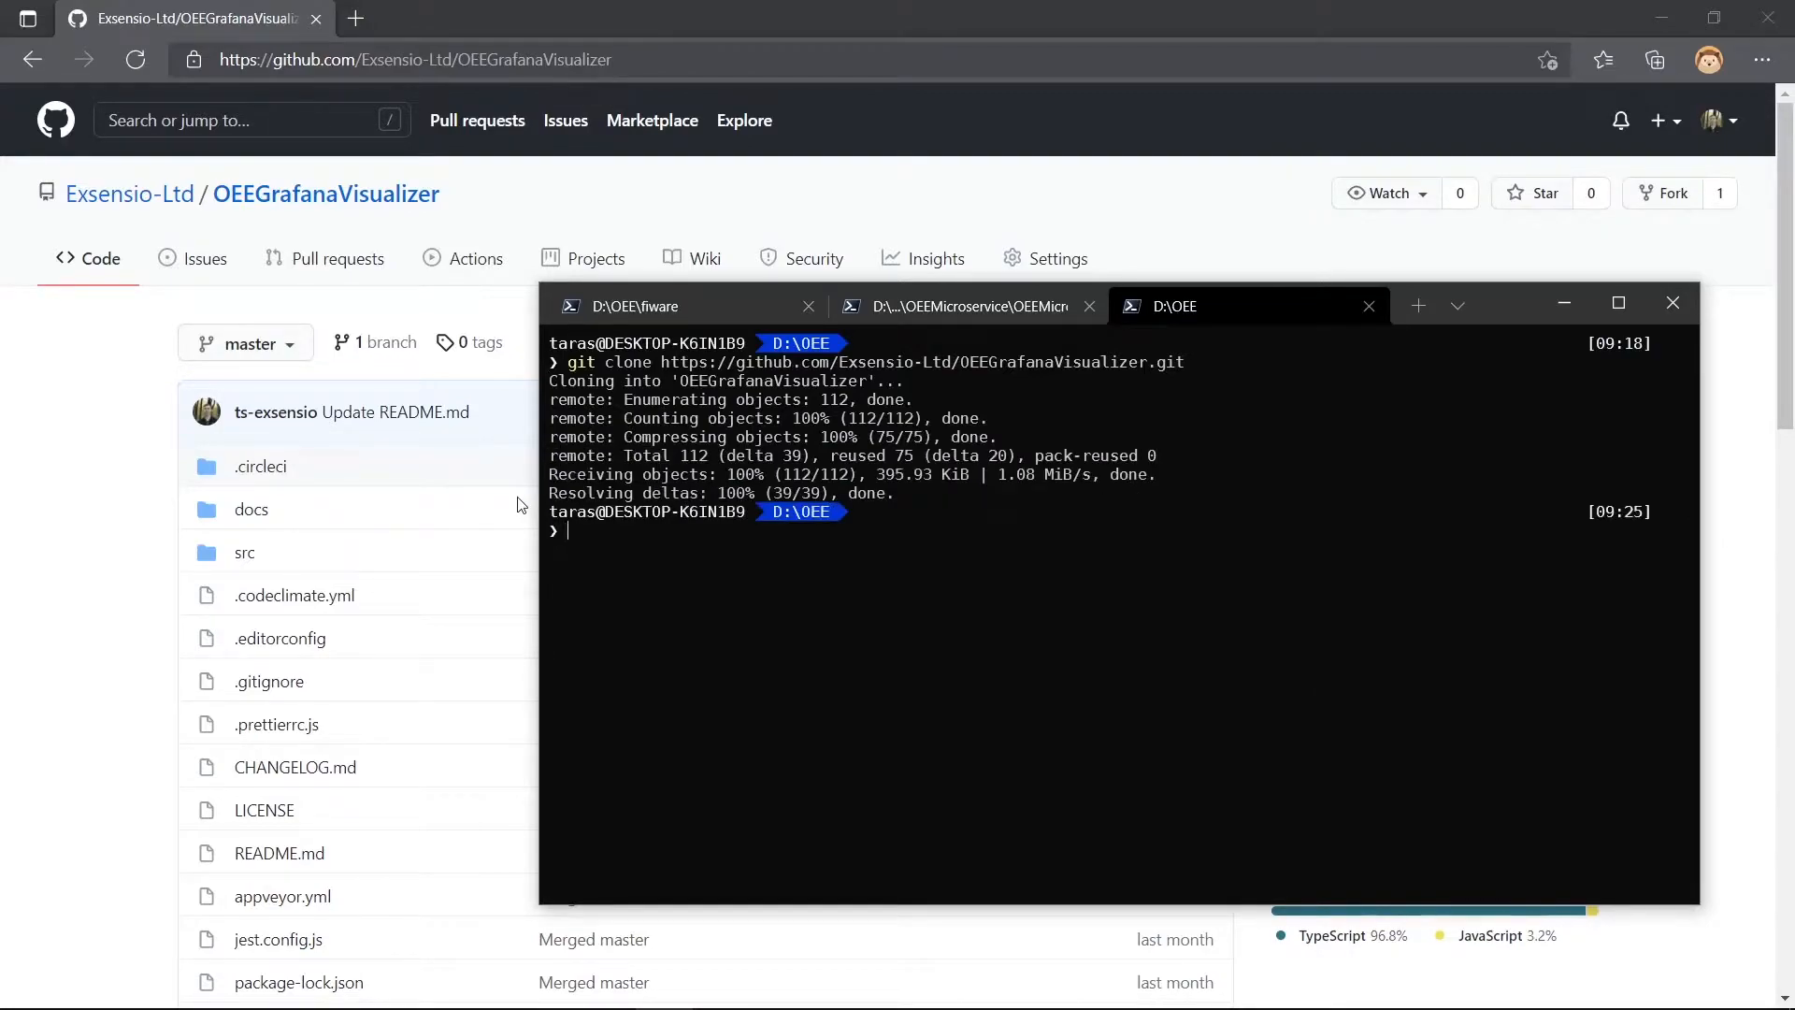
- Check the Install section of the plugin's README, and change the terminal to the .\OEEGrafanaVisualizer\ directory
{"action": "left_click", "coordinate": [118, 494]}
{"action": "scroll", "coordinate": [120, 495], "scroll_direction": "down", "scroll_amount": 1}
{"action": "scroll", "coordinate": [120, 494], "scroll_direction": "down", "scroll_amount": 15}
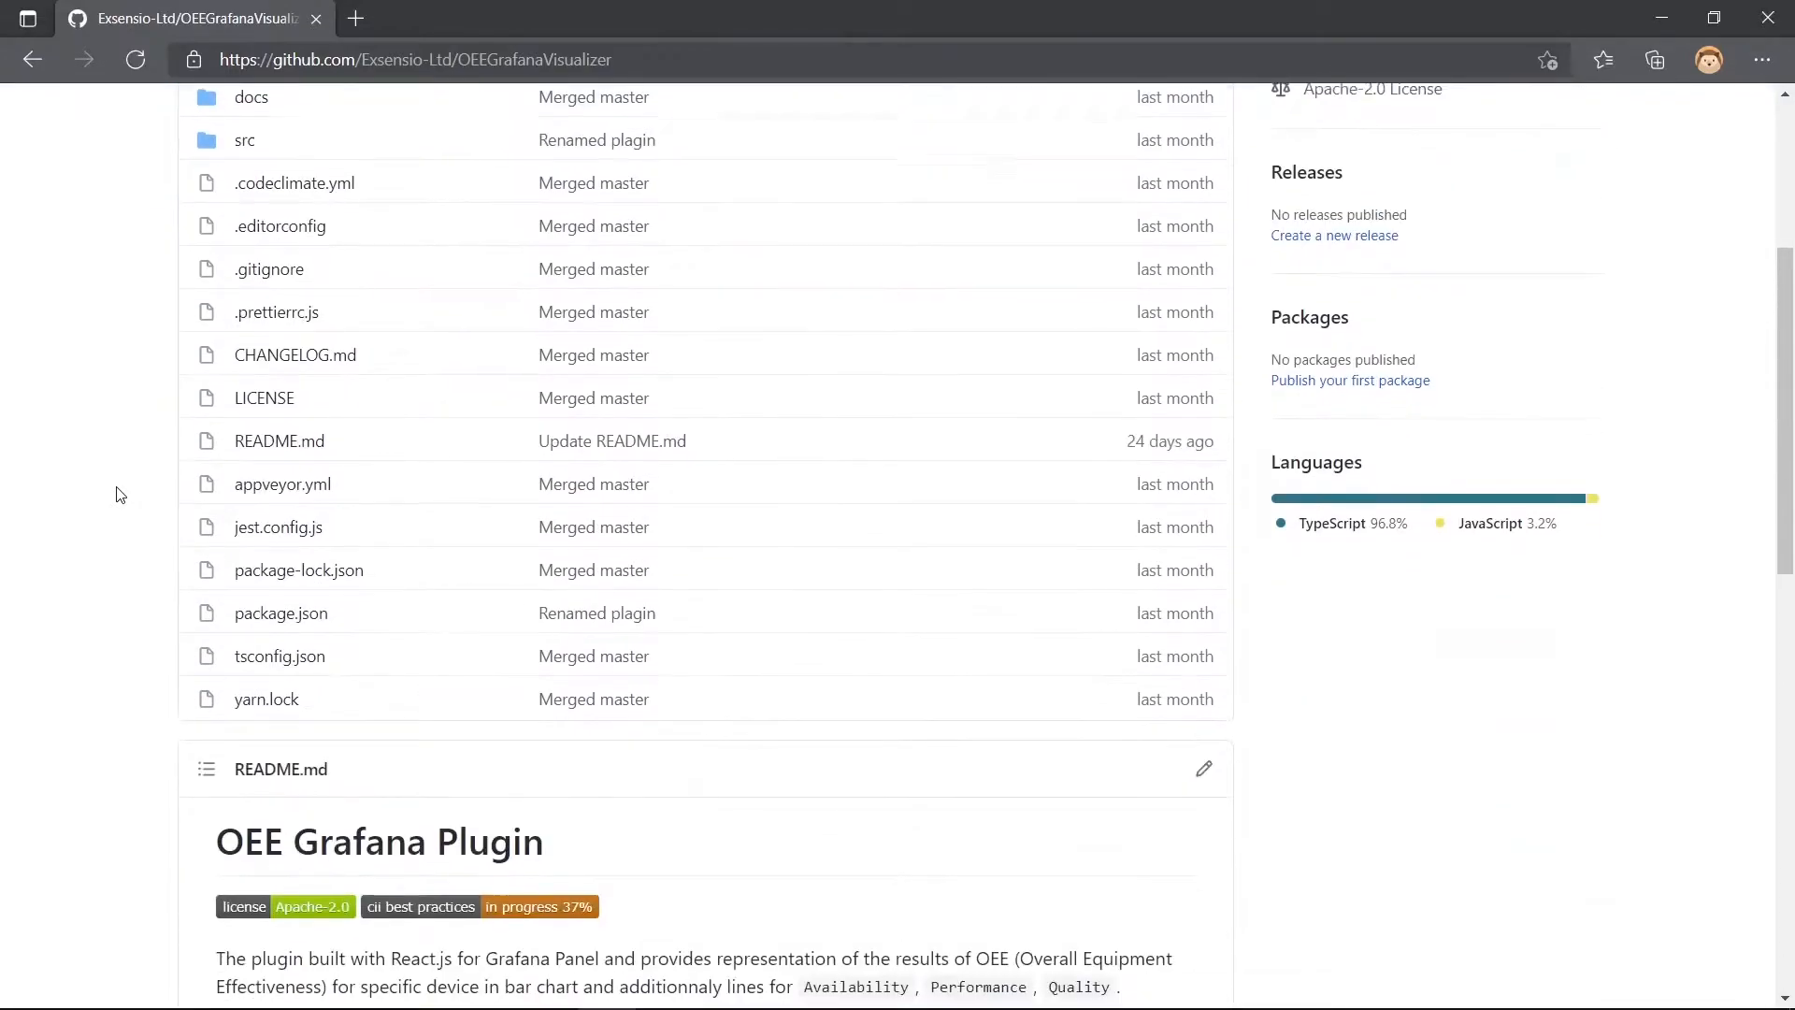
{"action": "scroll", "coordinate": [126, 486], "scroll_direction": "down", "scroll_amount": 1}
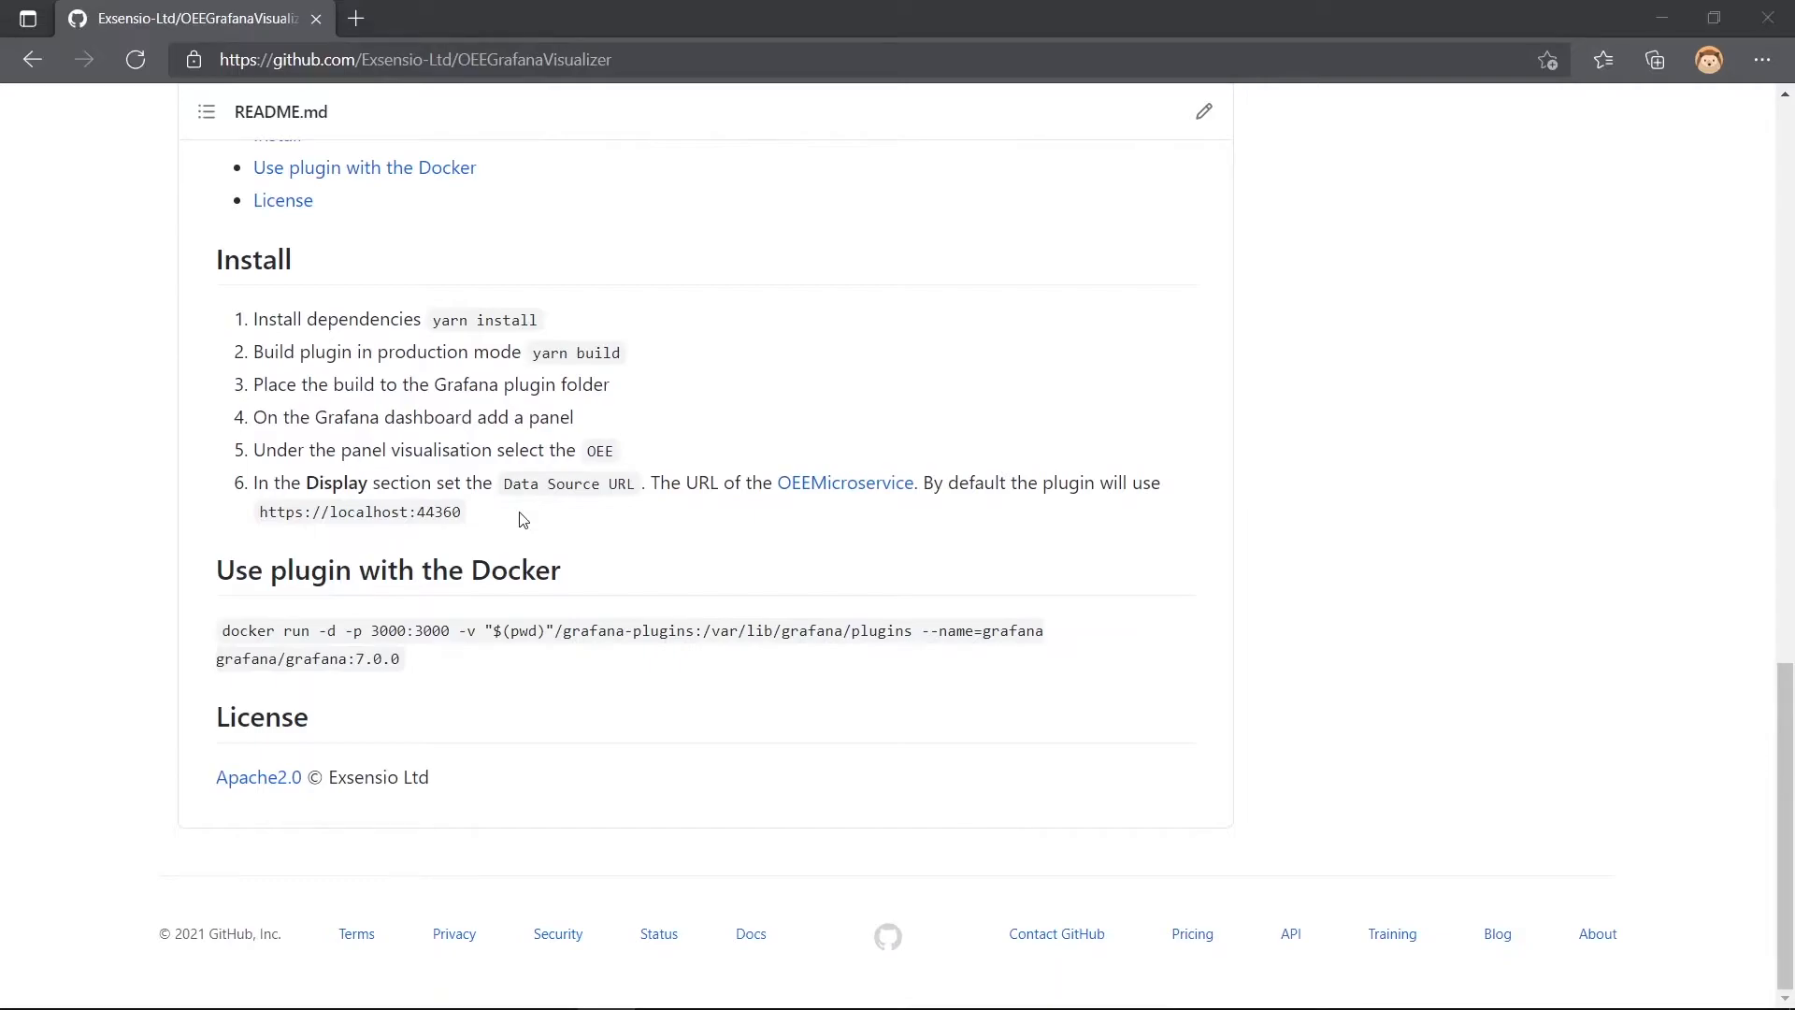
{"action": "key", "text": "alt+Tab"}
{"action": "type", "text": "cd OEE"}
{"action": "type", "text": "Graf"}
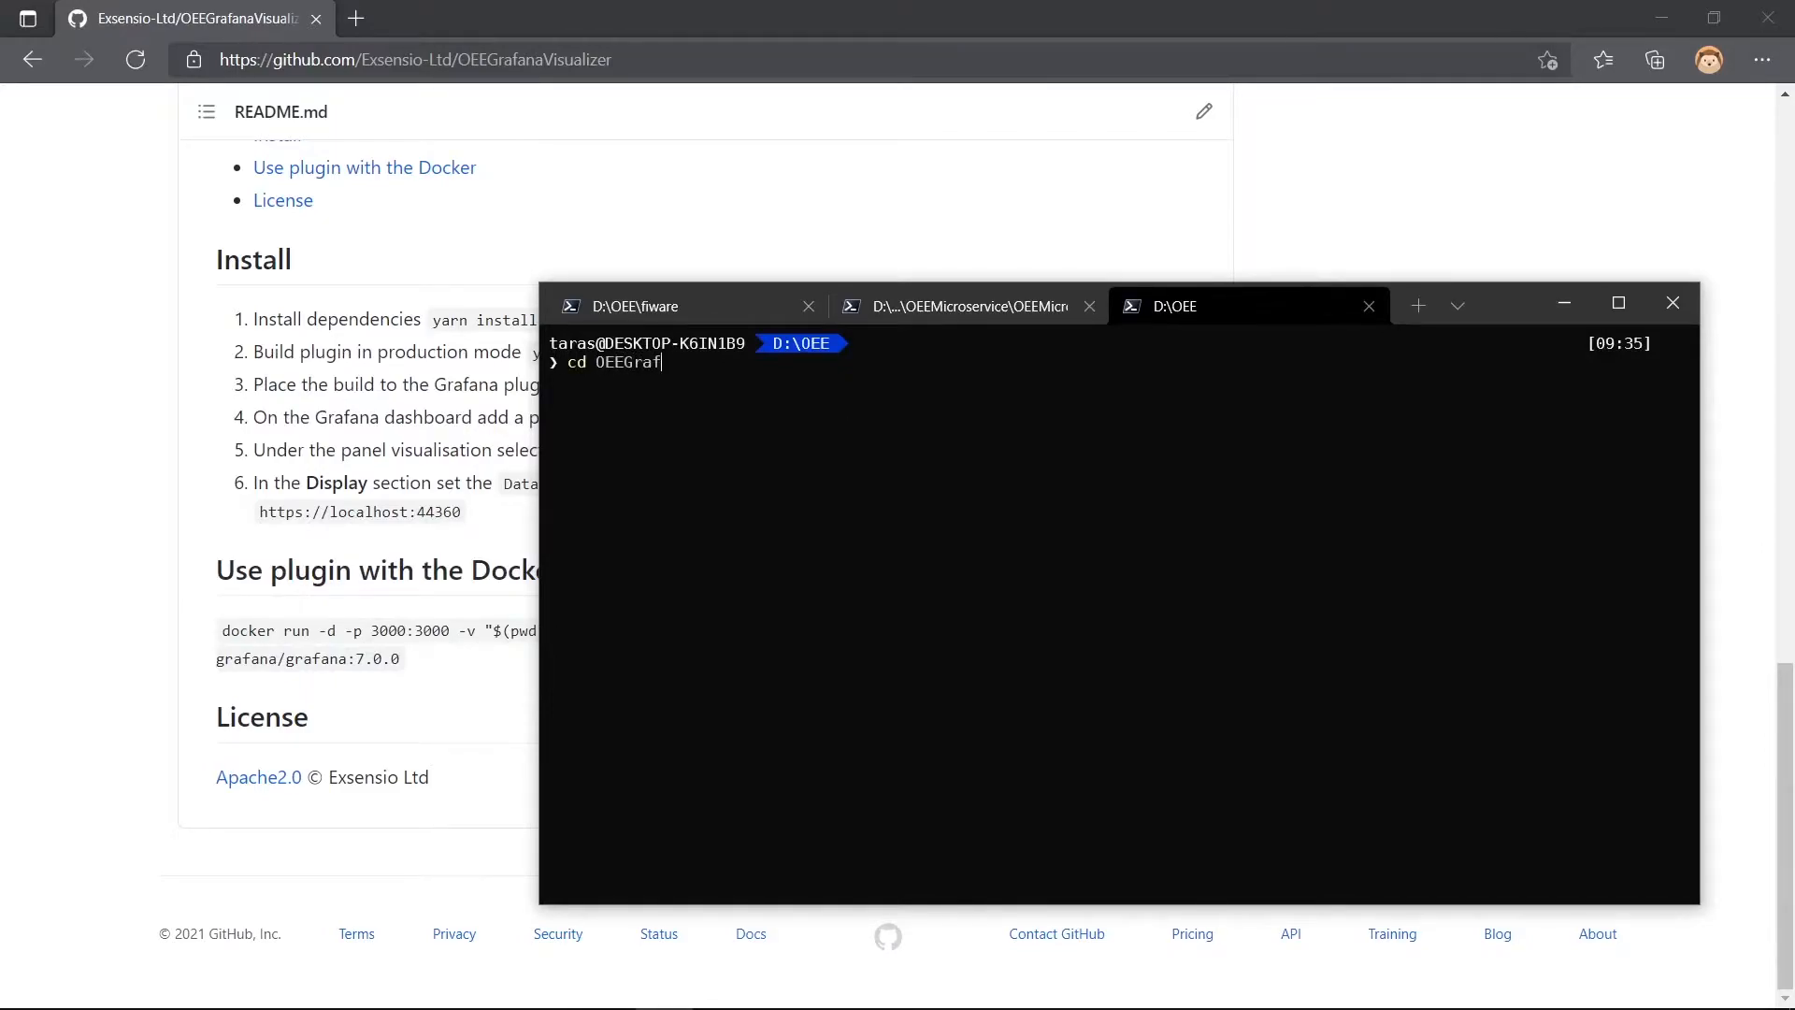
{"action": "key", "text": "Tab"}
{"action": "key", "text": "Return"}
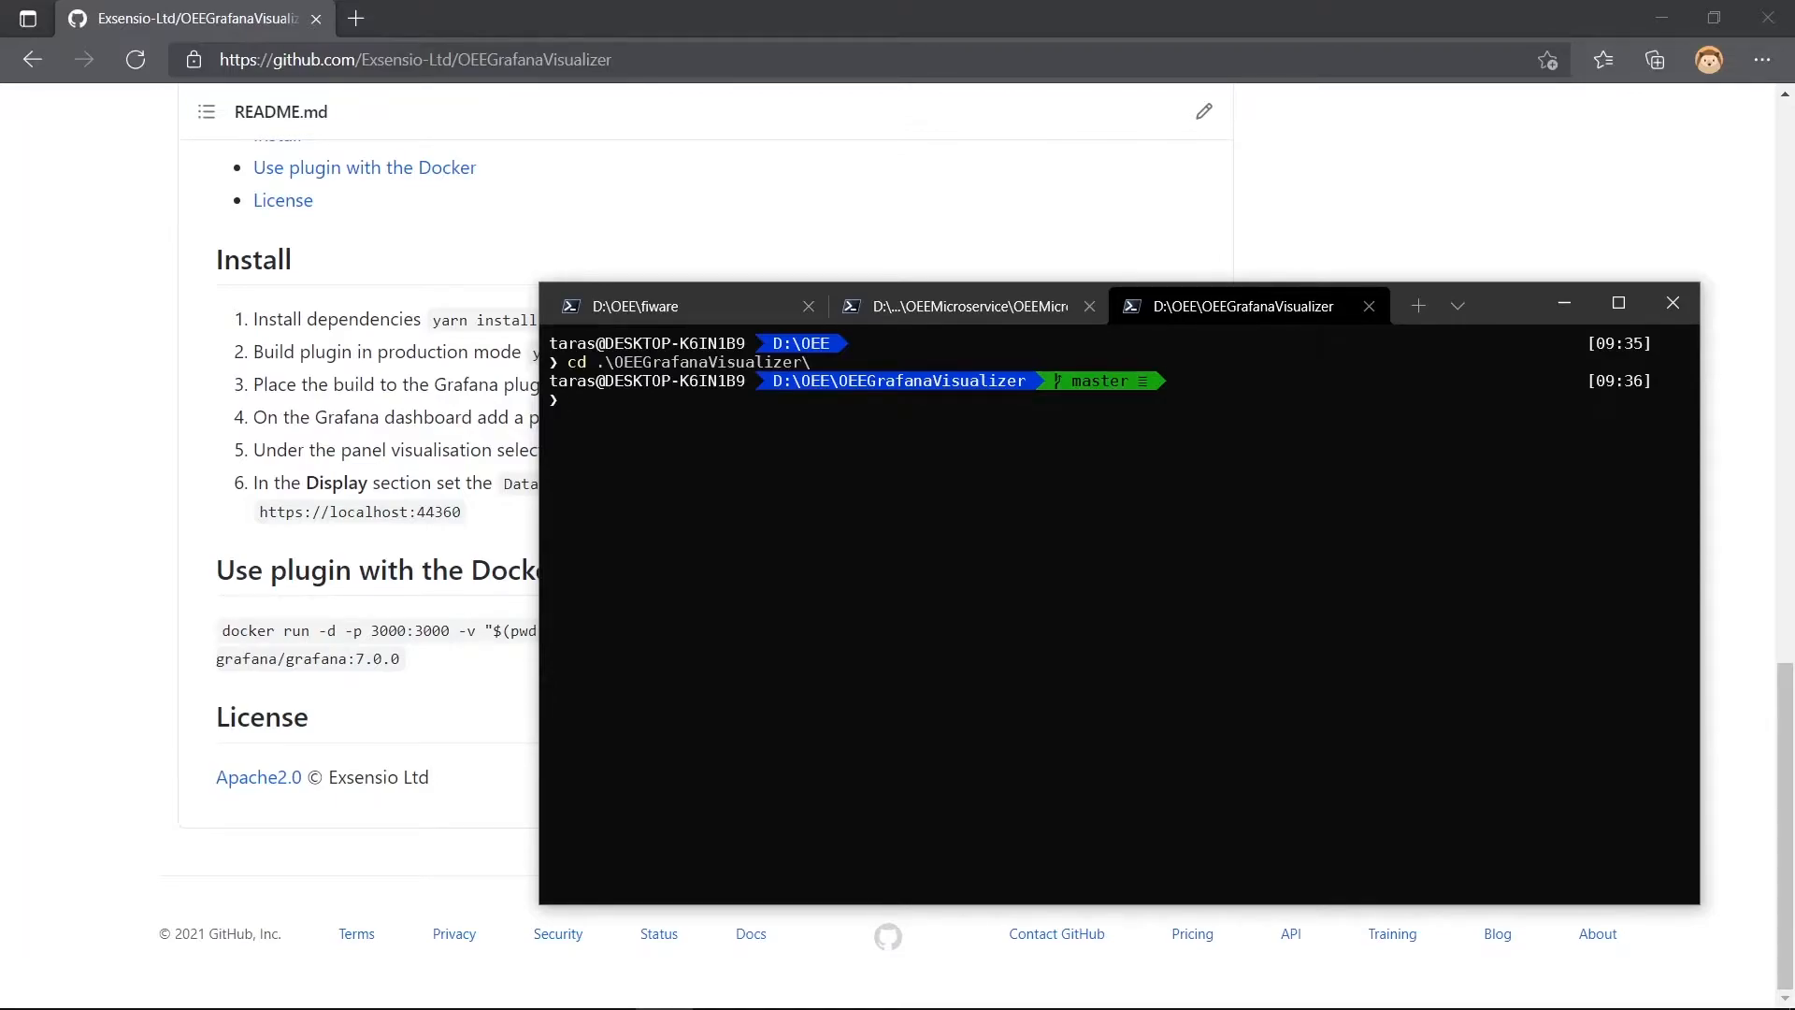
- Install the plugin's dependencies with npm install and clear the terminal
{"action": "type", "text": "npm start"}
{"action": "key", "text": "Escape"}
{"action": "type", "text": "npm install"}
{"action": "key", "text": "Return"}
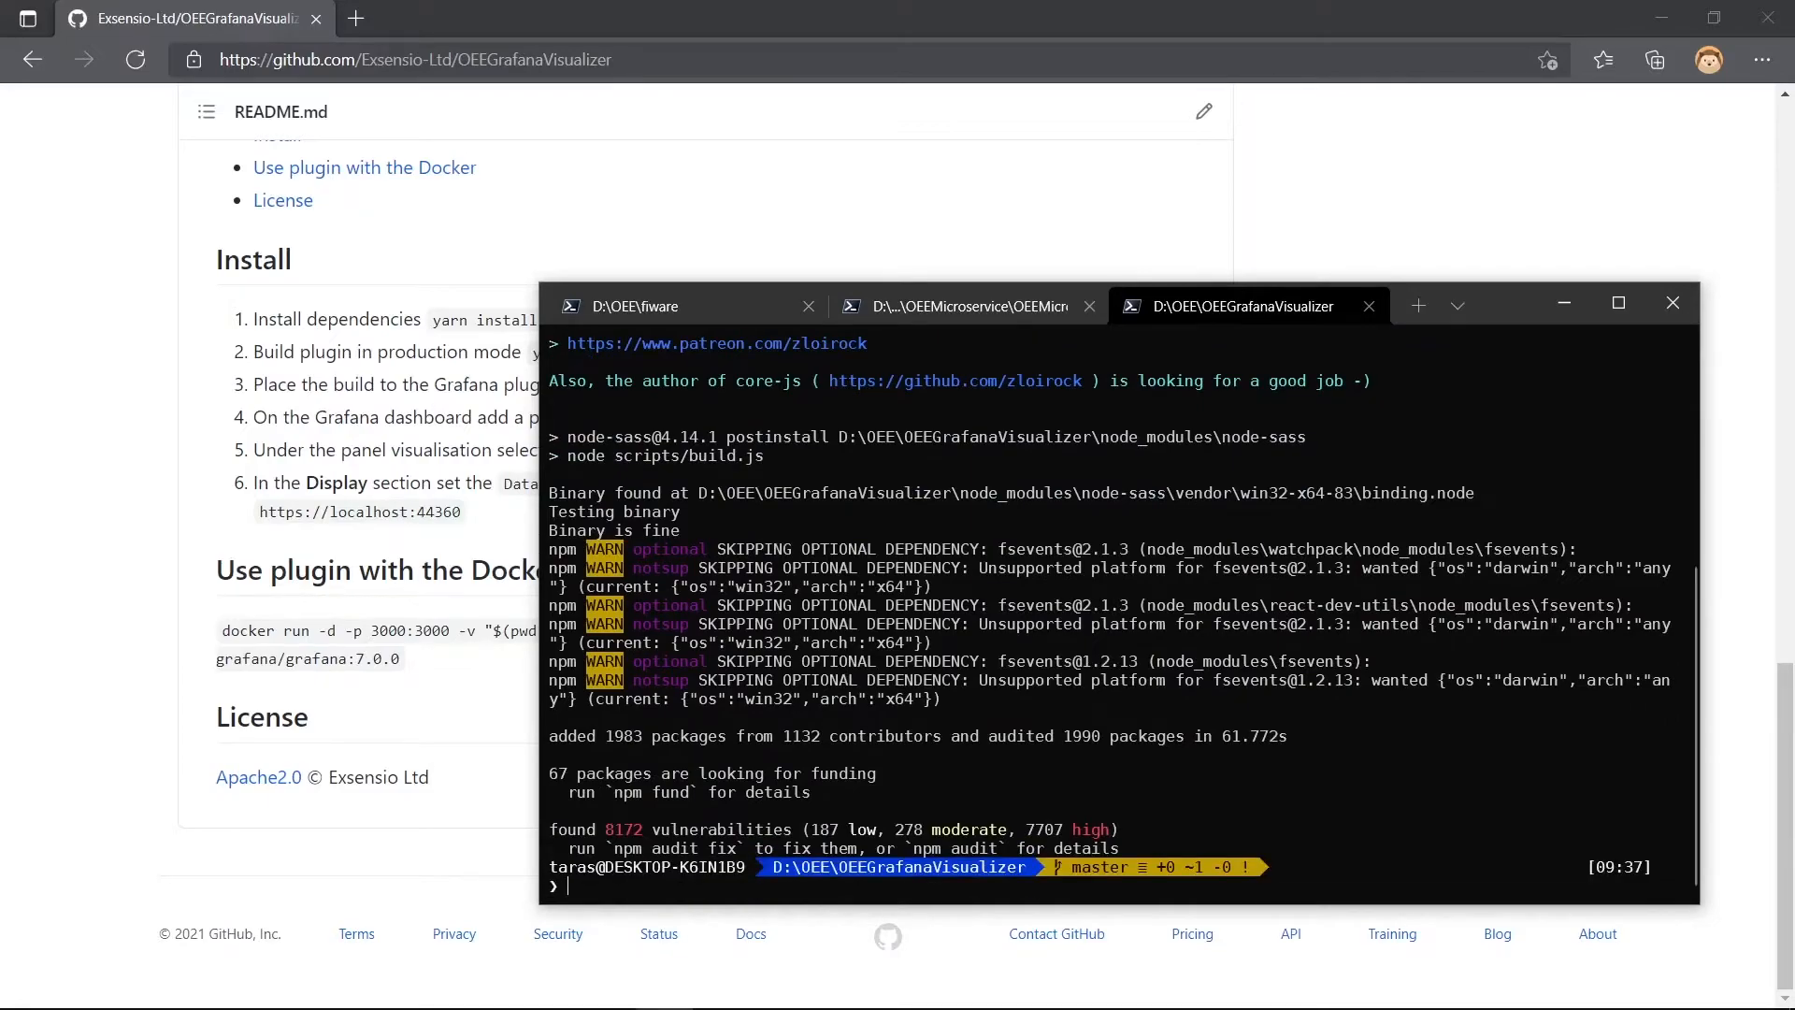
{"action": "key", "text": "ctrl+l"}
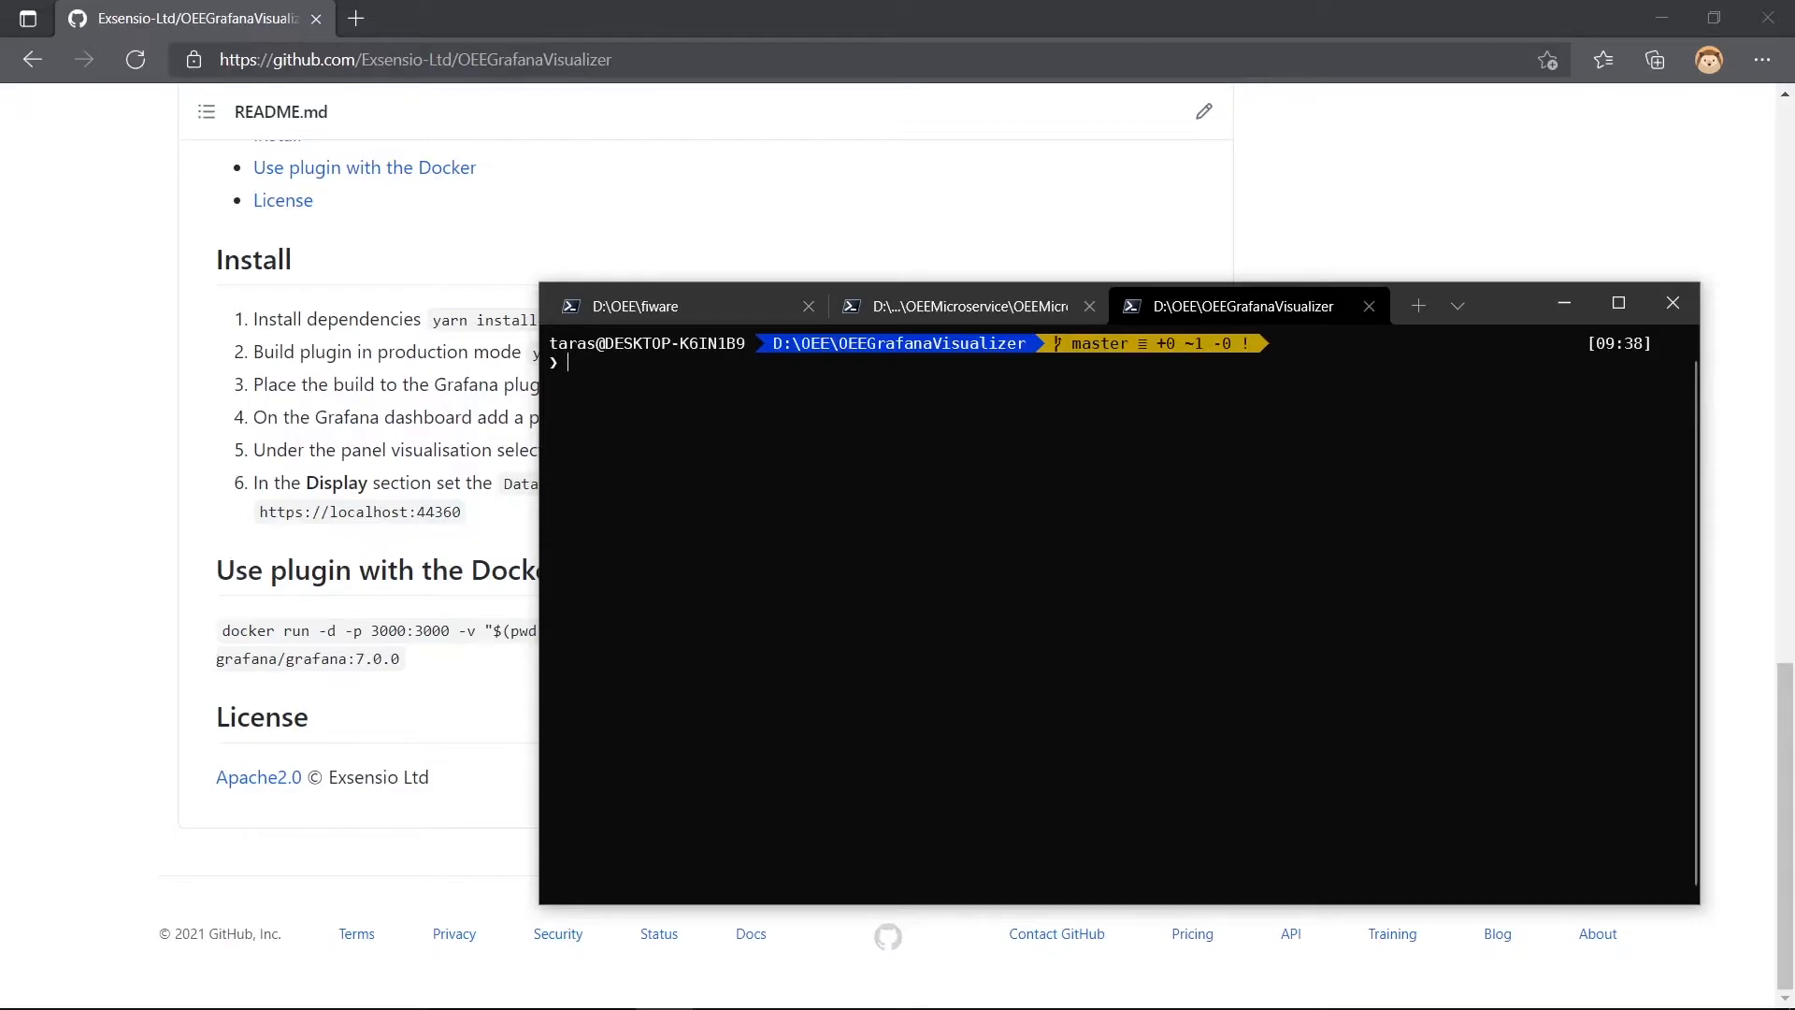
- Build the plugin with npm run build and clear the terminal
{"action": "type", "text": "npm run build"}
{"action": "key", "text": "Return"}
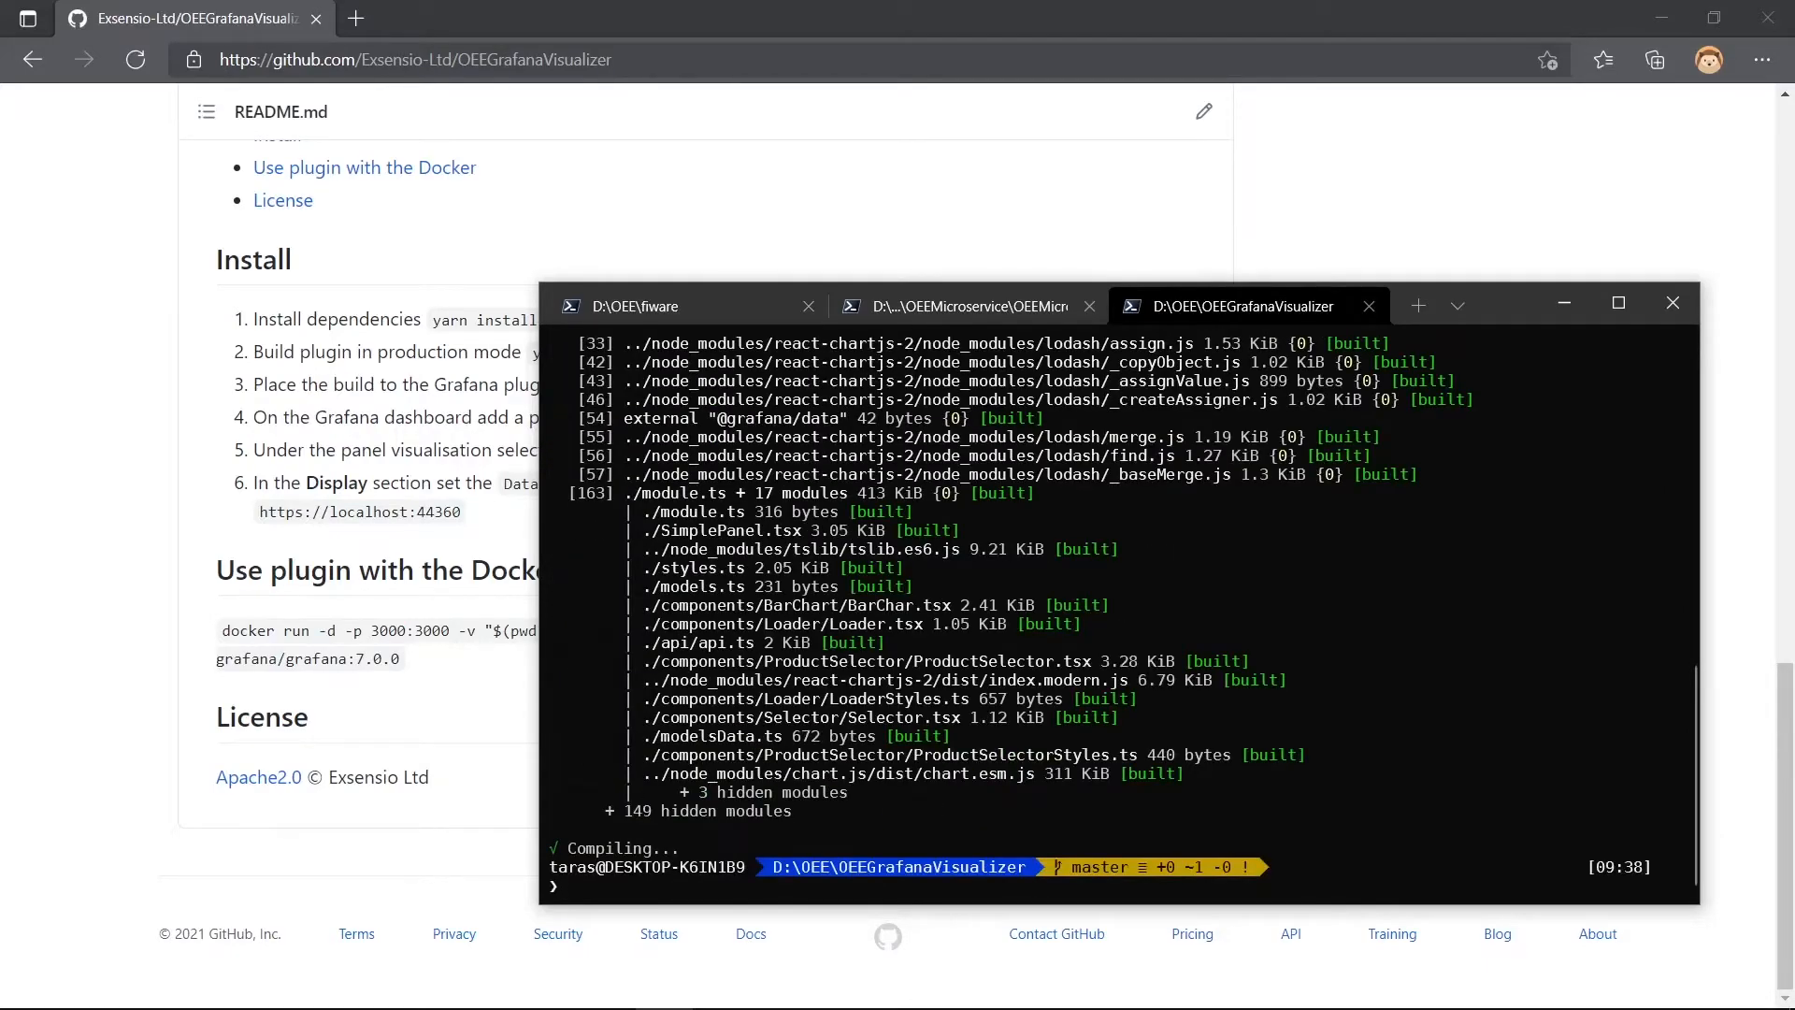
{"action": "key", "text": "ctrl+l"}
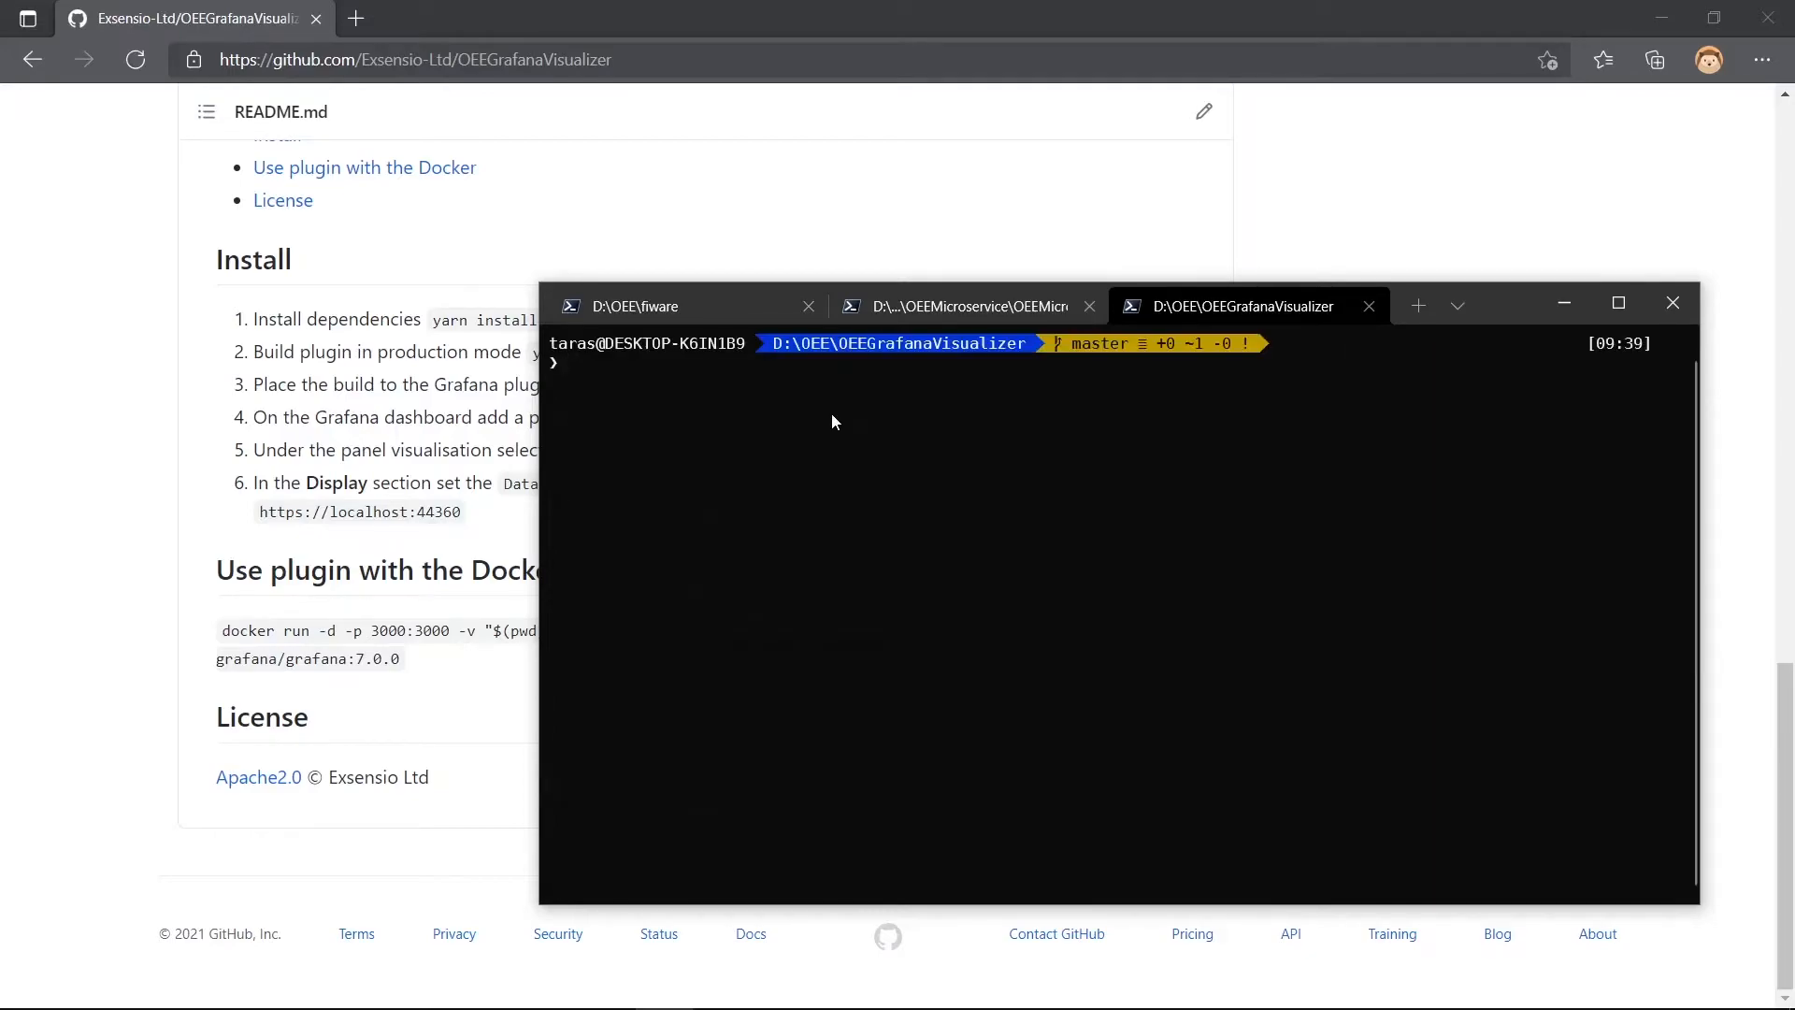
- Copy the docker run command for grafana/grafana:7.0.0 from the README and paste it into the terminal
{"action": "left_click_drag", "start_coordinate": [217, 631], "coordinate": [430, 666]}
{"action": "key", "text": "ctrl+c"}
{"action": "key", "text": "alt+Tab"}
{"action": "key", "text": "ctrl+v"}
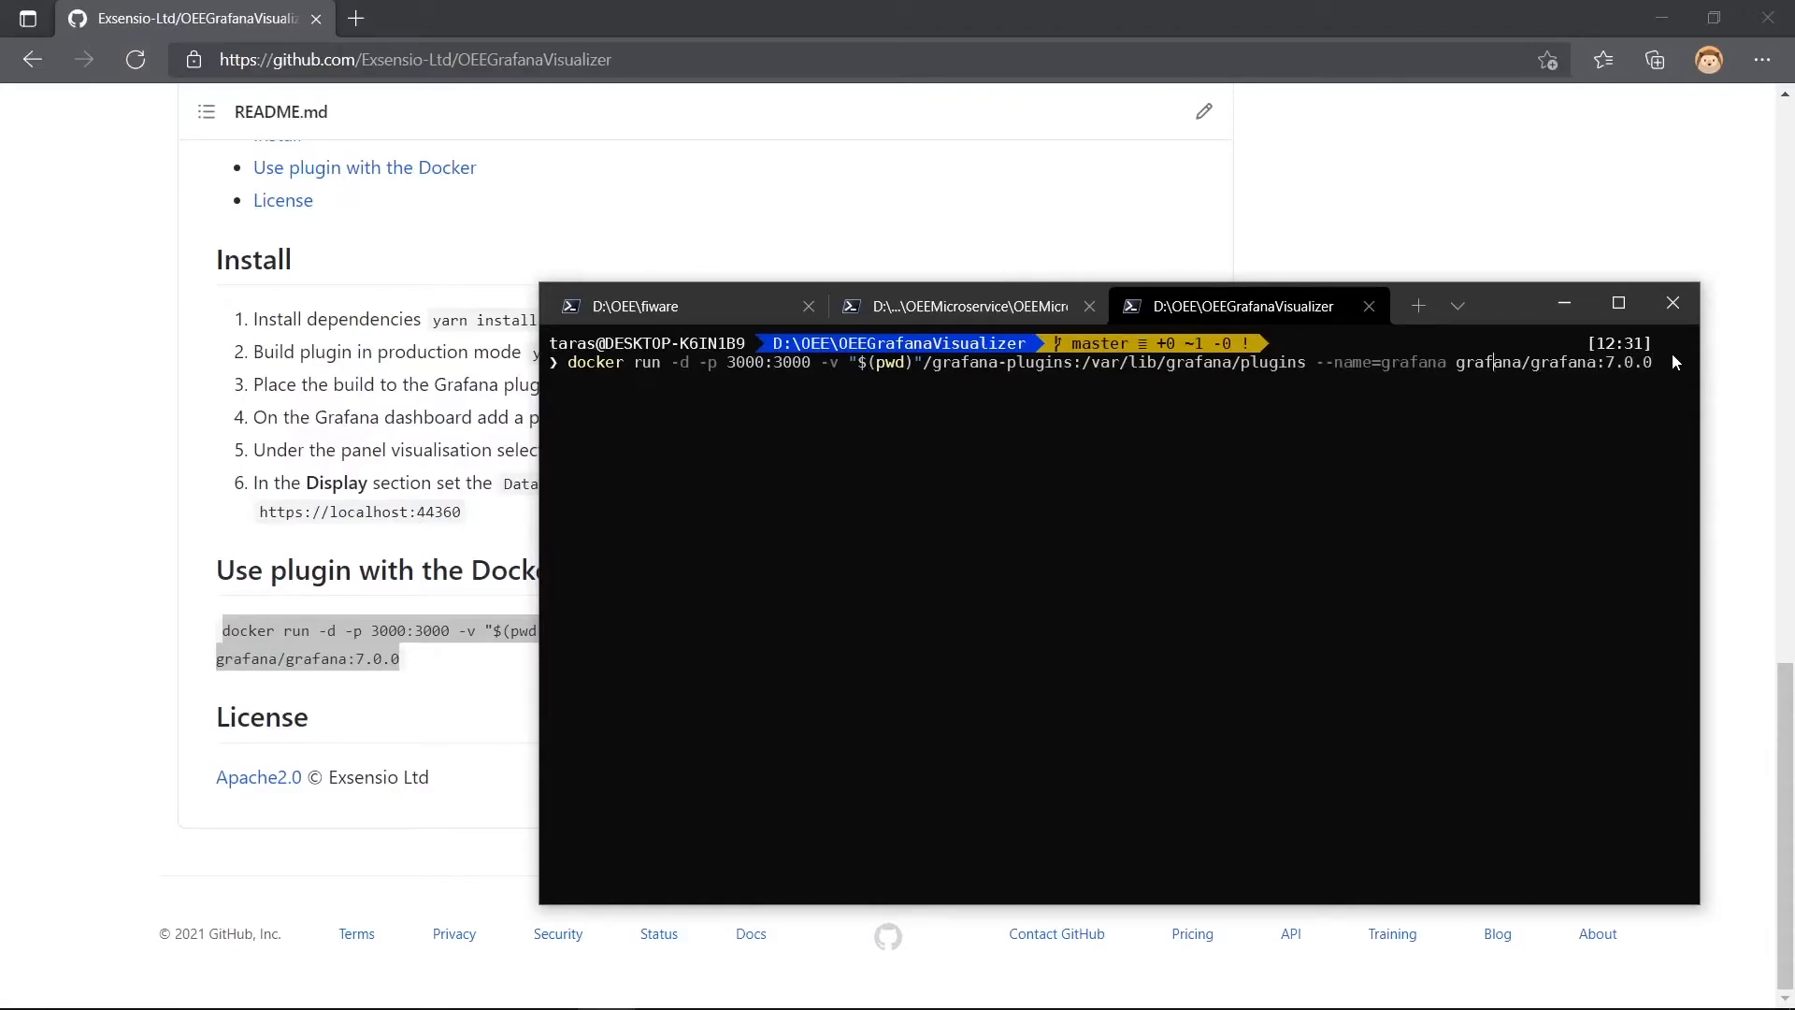
- Replace the host plugin path in the pasted docker run command with D:\OEE and run it
{"action": "key", "text": "Left"}
{"action": "key", "text": "Left"}
{"action": "key", "text": "BackSpace"}
{"action": "key", "text": "BackSpace"}
{"action": "key", "text": "BackSpace"}
{"action": "key", "text": "BackSpace"}
{"action": "key", "text": "BackSpace"}
{"action": "key", "text": "BackSpace"}
{"action": "key", "text": "BackSpace"}
{"action": "key", "text": "BackSpace"}
{"action": "key", "text": "BackSpace"}
{"action": "key", "text": "BackSpace"}
{"action": "key", "text": "BackSpace"}
{"action": "key", "text": "BackSpace"}
{"action": "key", "text": "BackSpace"}
{"action": "key", "text": "BackSpace"}
{"action": "key", "text": "BackSpace"}
{"action": "key", "text": "BackSpace"}
{"action": "key", "text": "BackSpace"}
{"action": "key", "text": "BackSpace"}
{"action": "key", "text": "BackSpace"}
{"action": "key", "text": "BackSpace"}
{"action": "key", "text": "BackSpace"}
{"action": "key", "text": "BackSpace"}
{"action": "key", "text": "BackSpace"}
{"action": "key", "text": "BackSpace"}
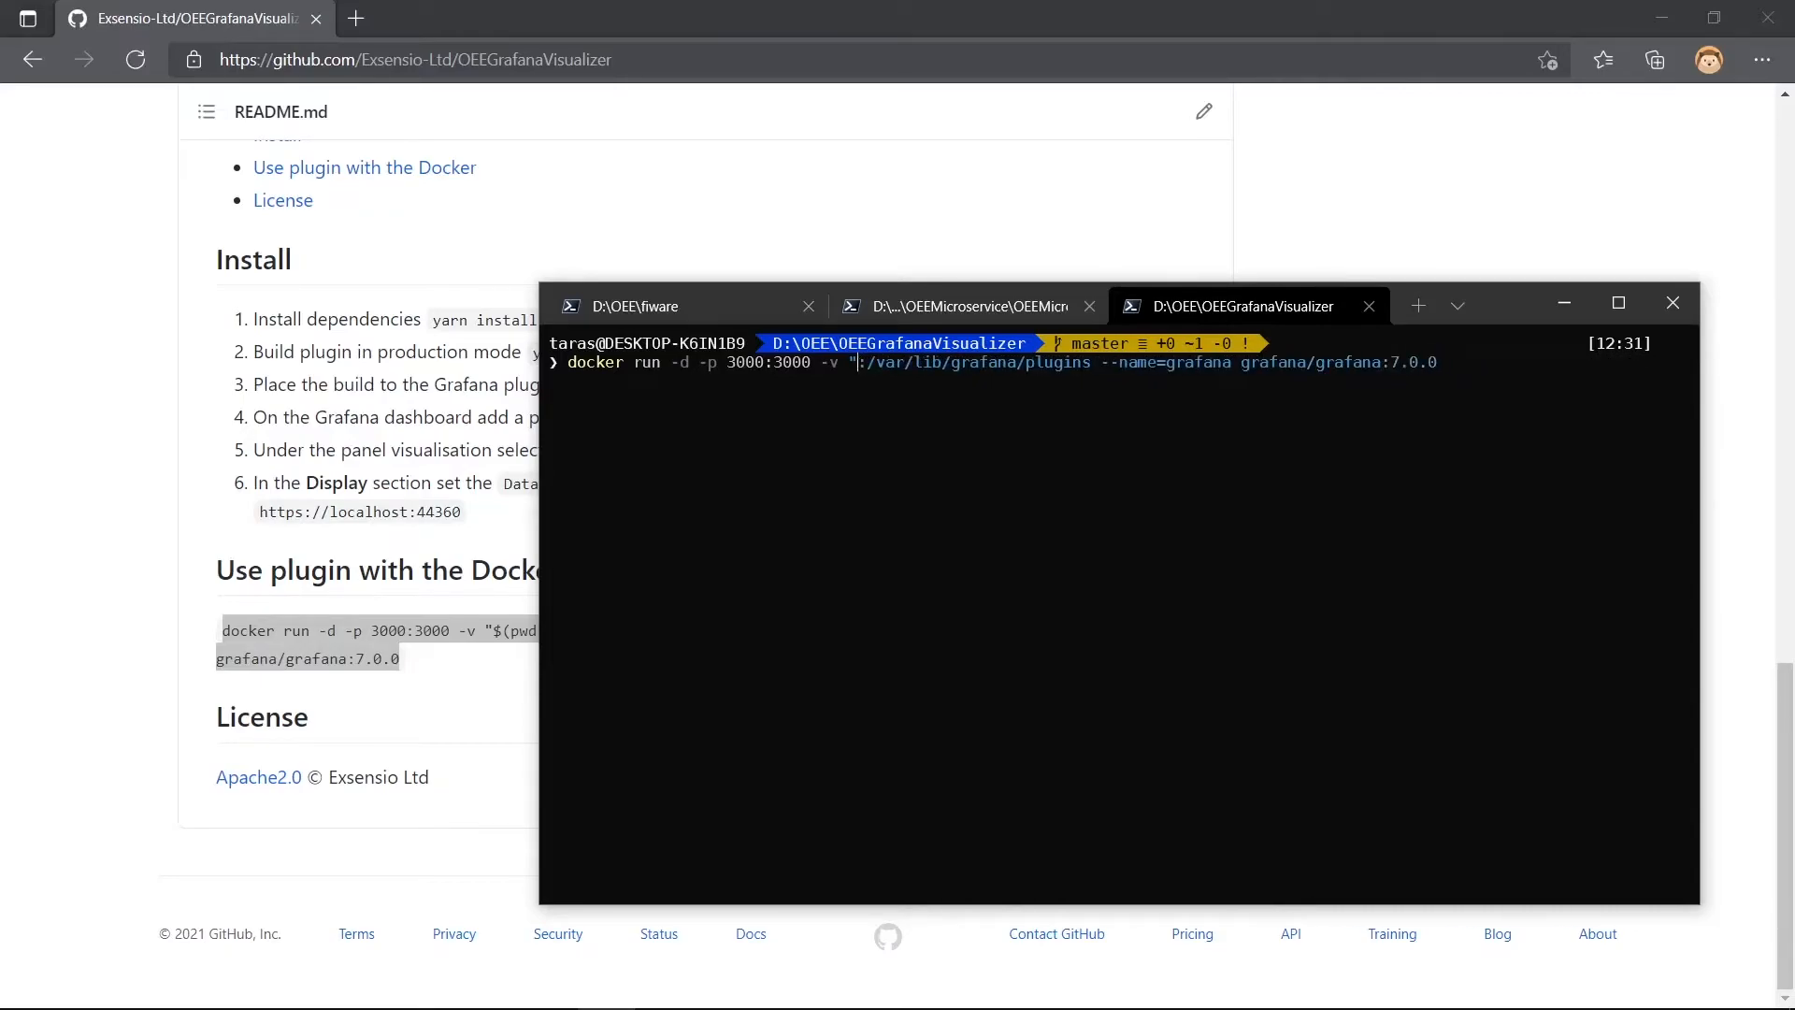
{"action": "type", "text": "D:\\OEE"}
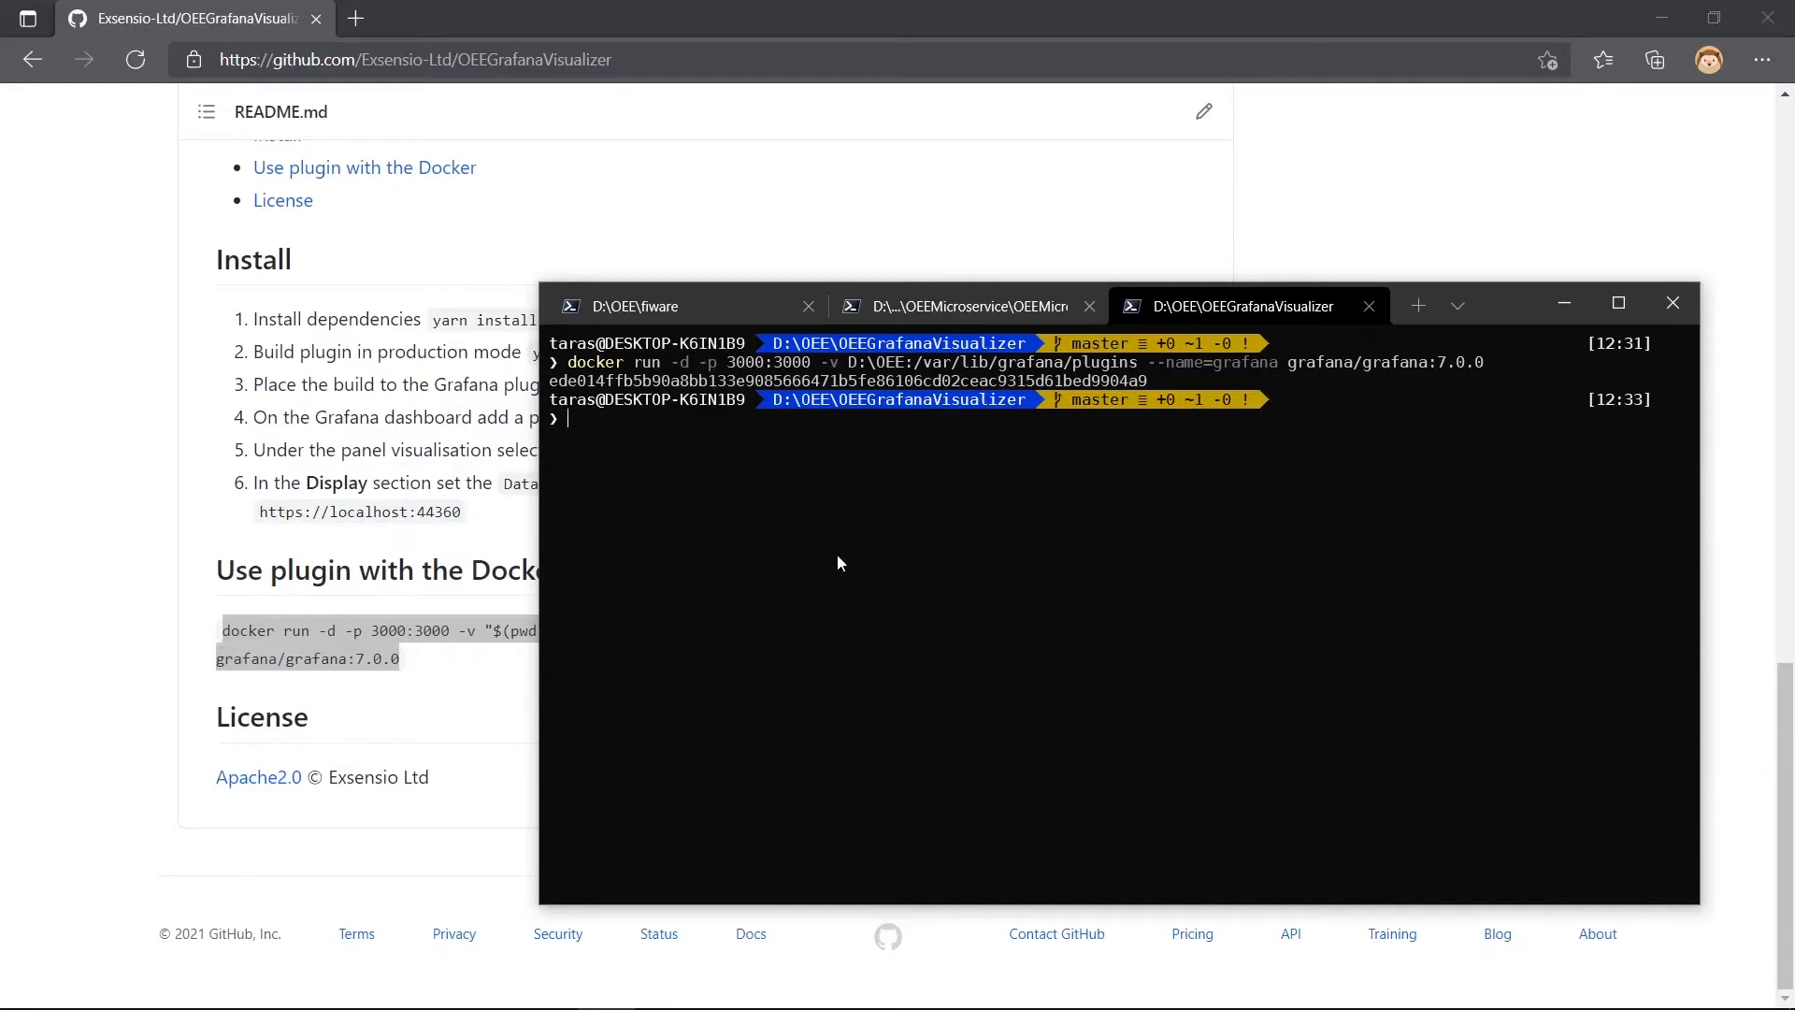
- Open the Grafana login page at localhost:3000 in a new browser tab
{"action": "left_click", "coordinate": [356, 20]}
{"action": "type", "text": "http"}
{"action": "key", "text": "Down"}
{"action": "key", "text": "Down"}
{"action": "key", "text": "Return"}
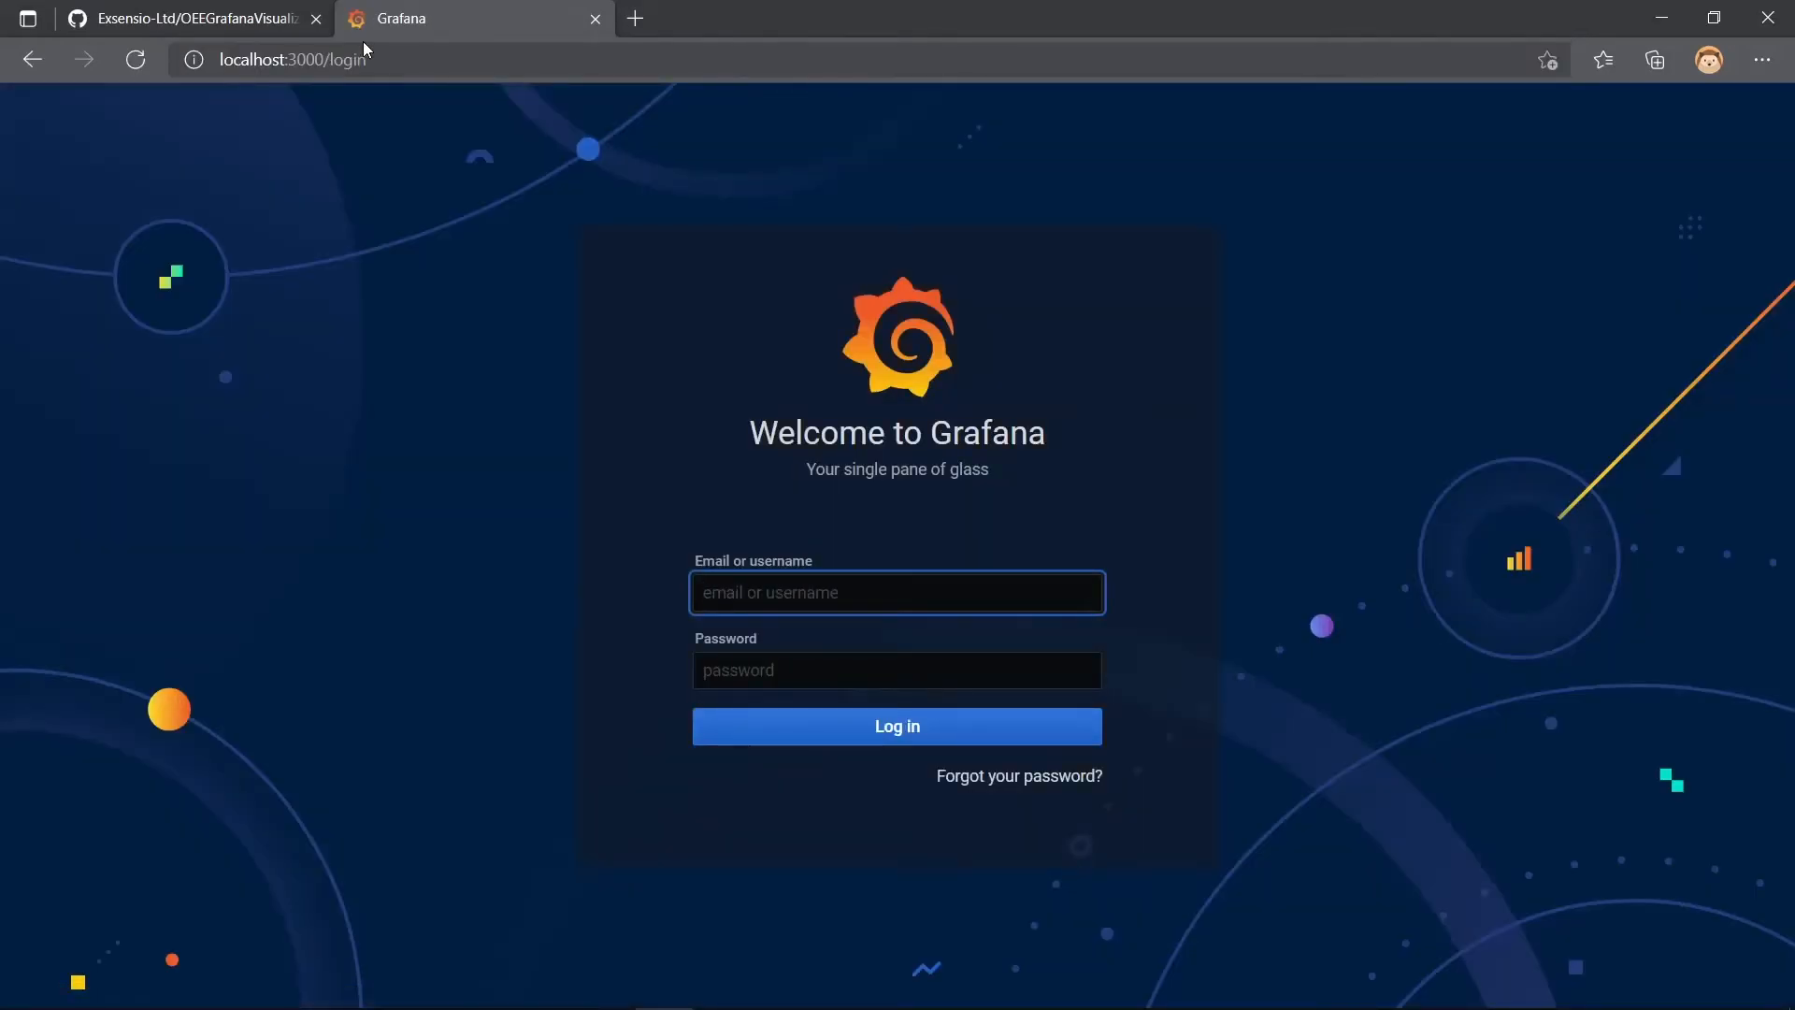
- Log in to Grafana with the username admin and the account password
{"action": "type", "text": "admin"}
{"action": "key", "text": "Tab"}
{"action": "type", "text": "admin"}
{"action": "key", "text": "Return"}
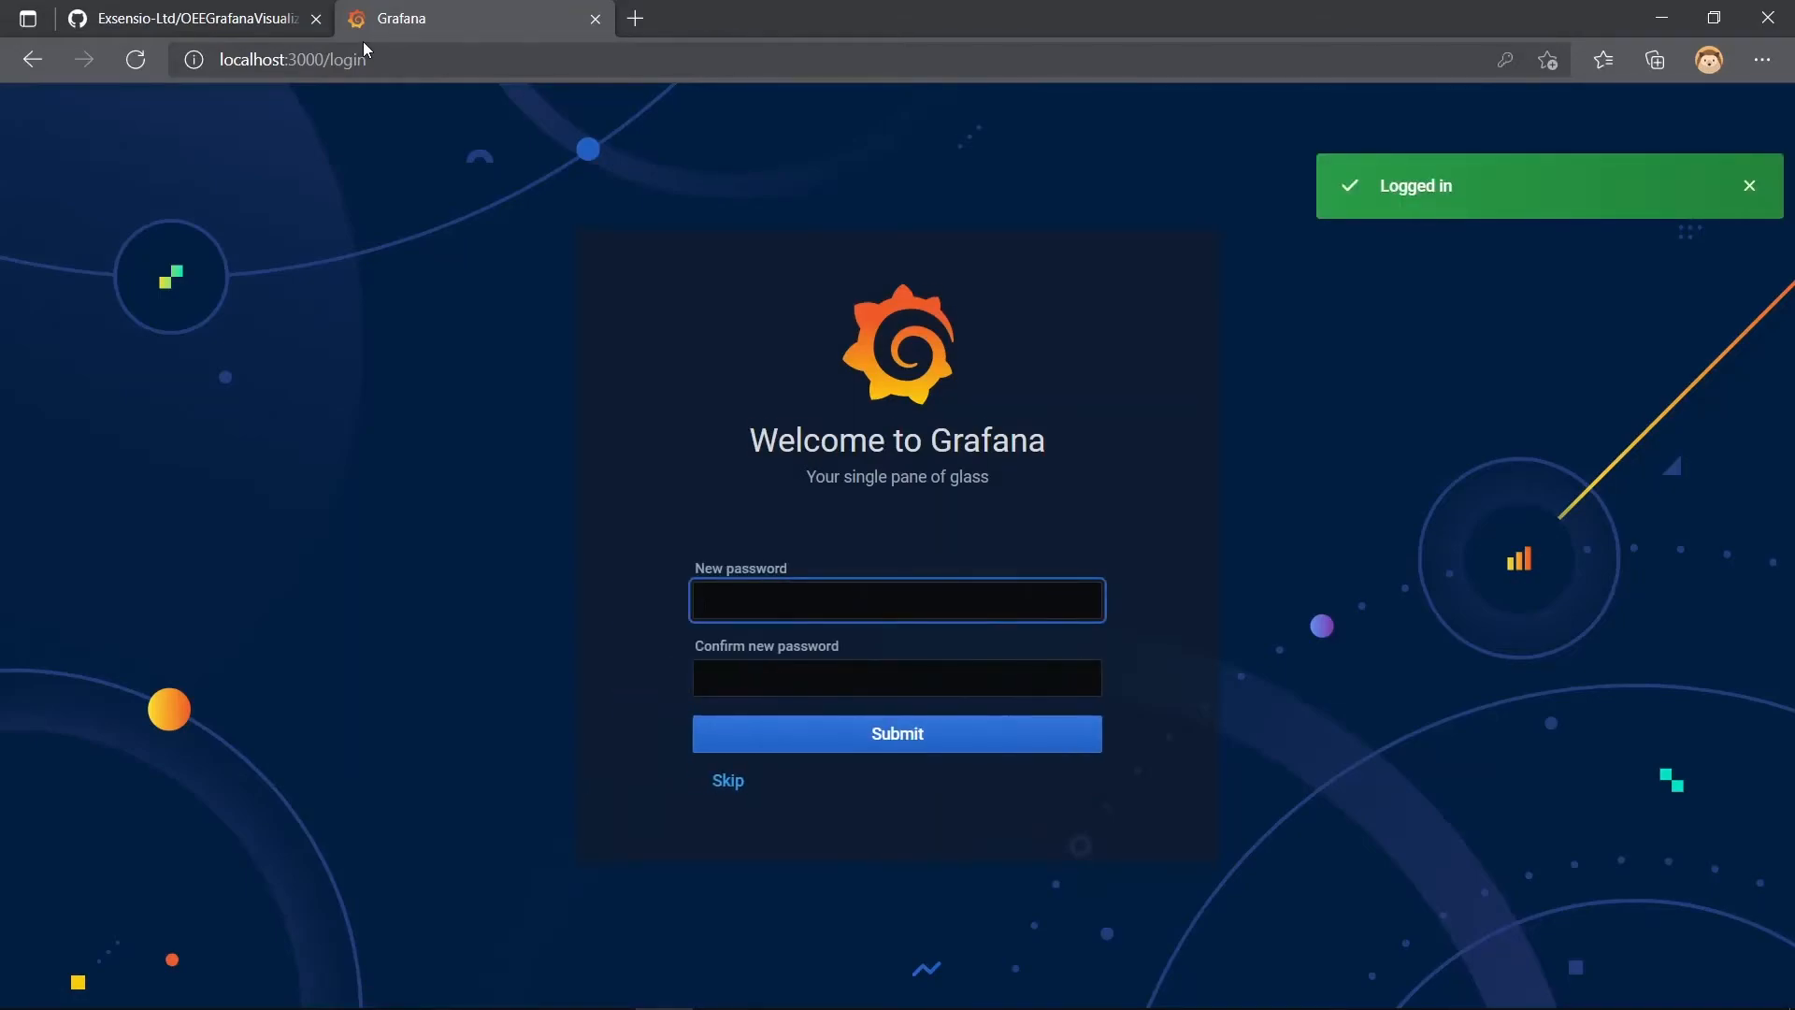
- Enter and confirm the new Grafana password, submit it, and dismiss the browser's offer to save it
{"action": "type", "text": "admin"}
{"action": "key", "text": "Tab"}
{"action": "type", "text": "admin"}
{"action": "key", "text": "Return"}
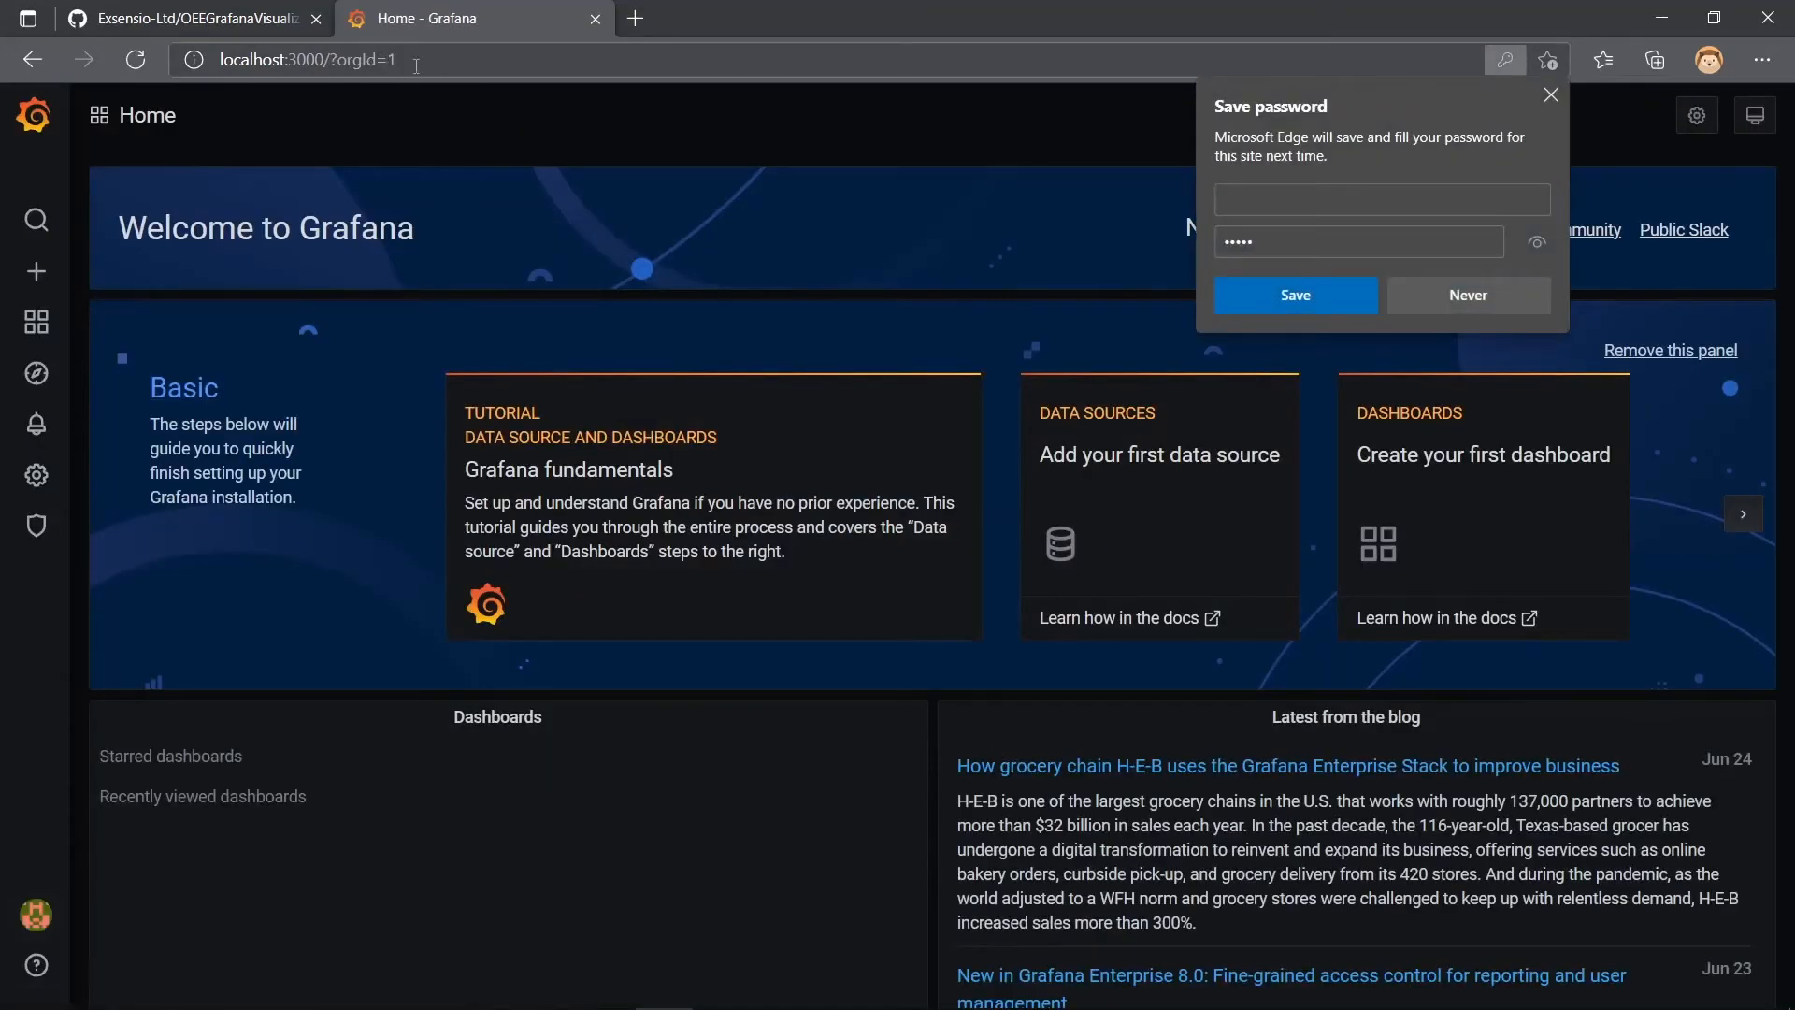
{"action": "left_click", "coordinate": [538, 248]}
- Create a new dashboard and add a new panel to it
{"action": "mouse_move", "coordinate": [37, 271]}
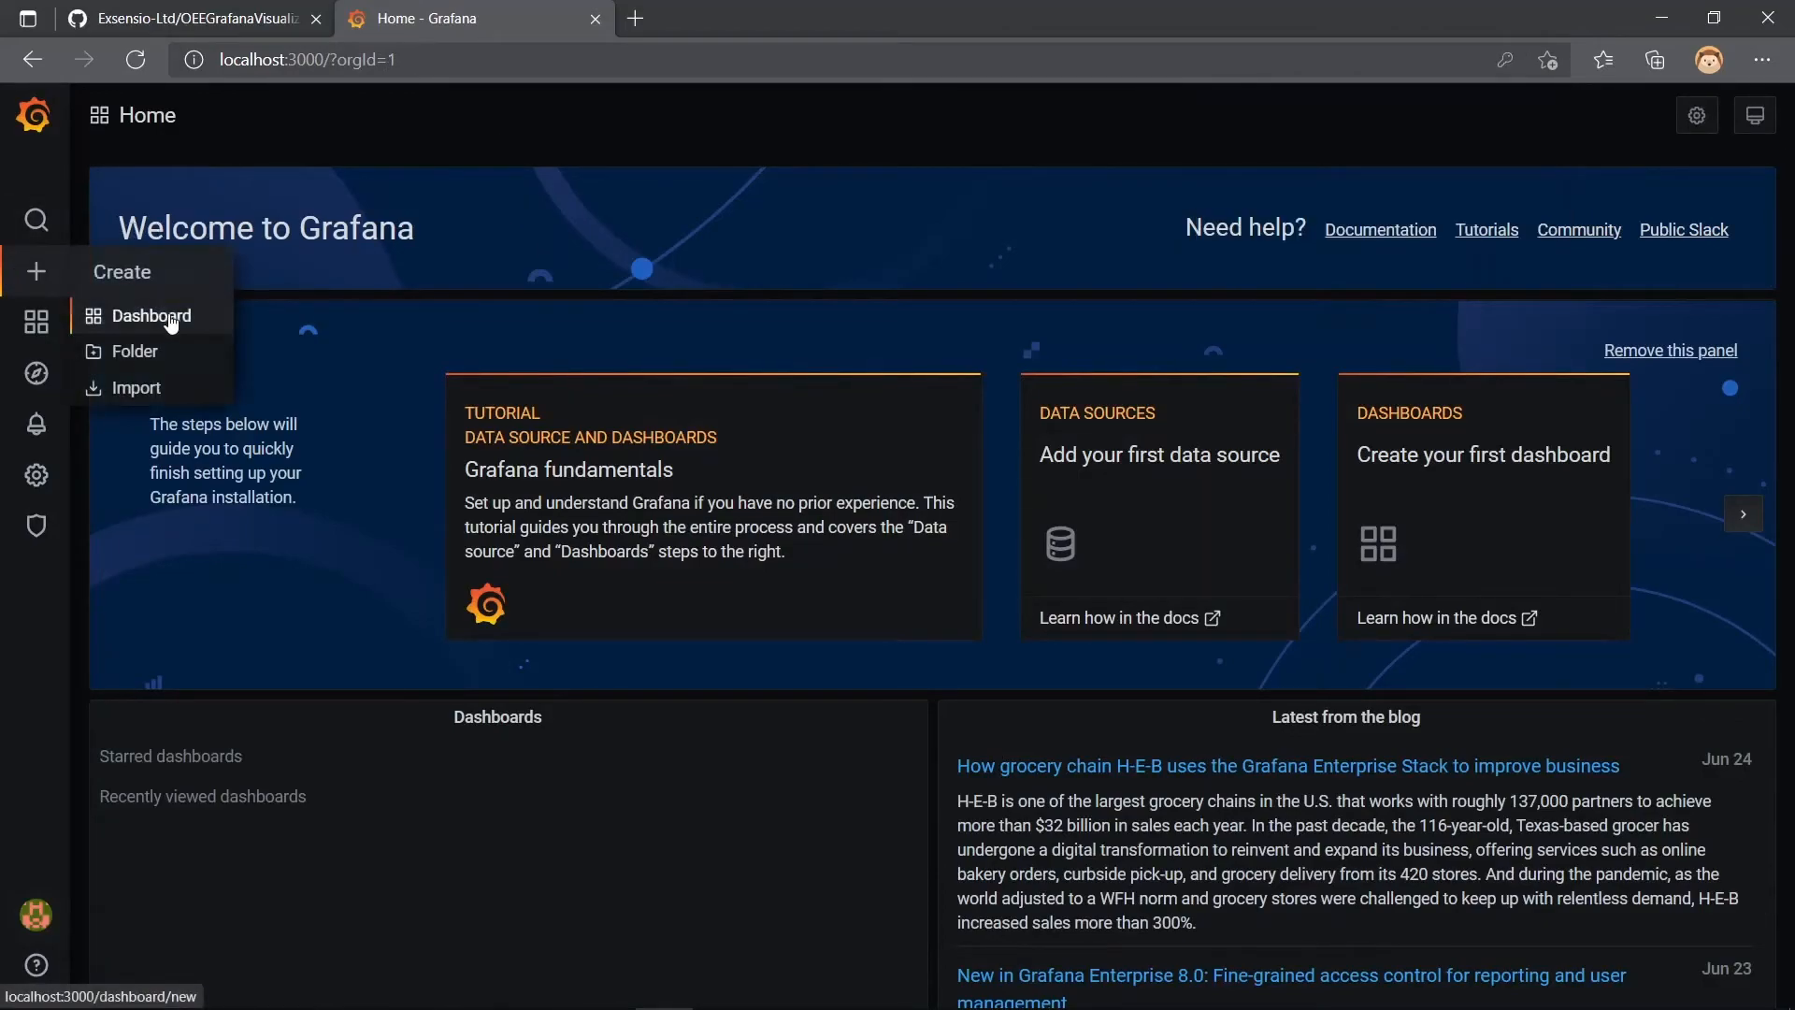
{"action": "left_click", "coordinate": [170, 317]}
{"action": "left_click", "coordinate": [521, 347]}
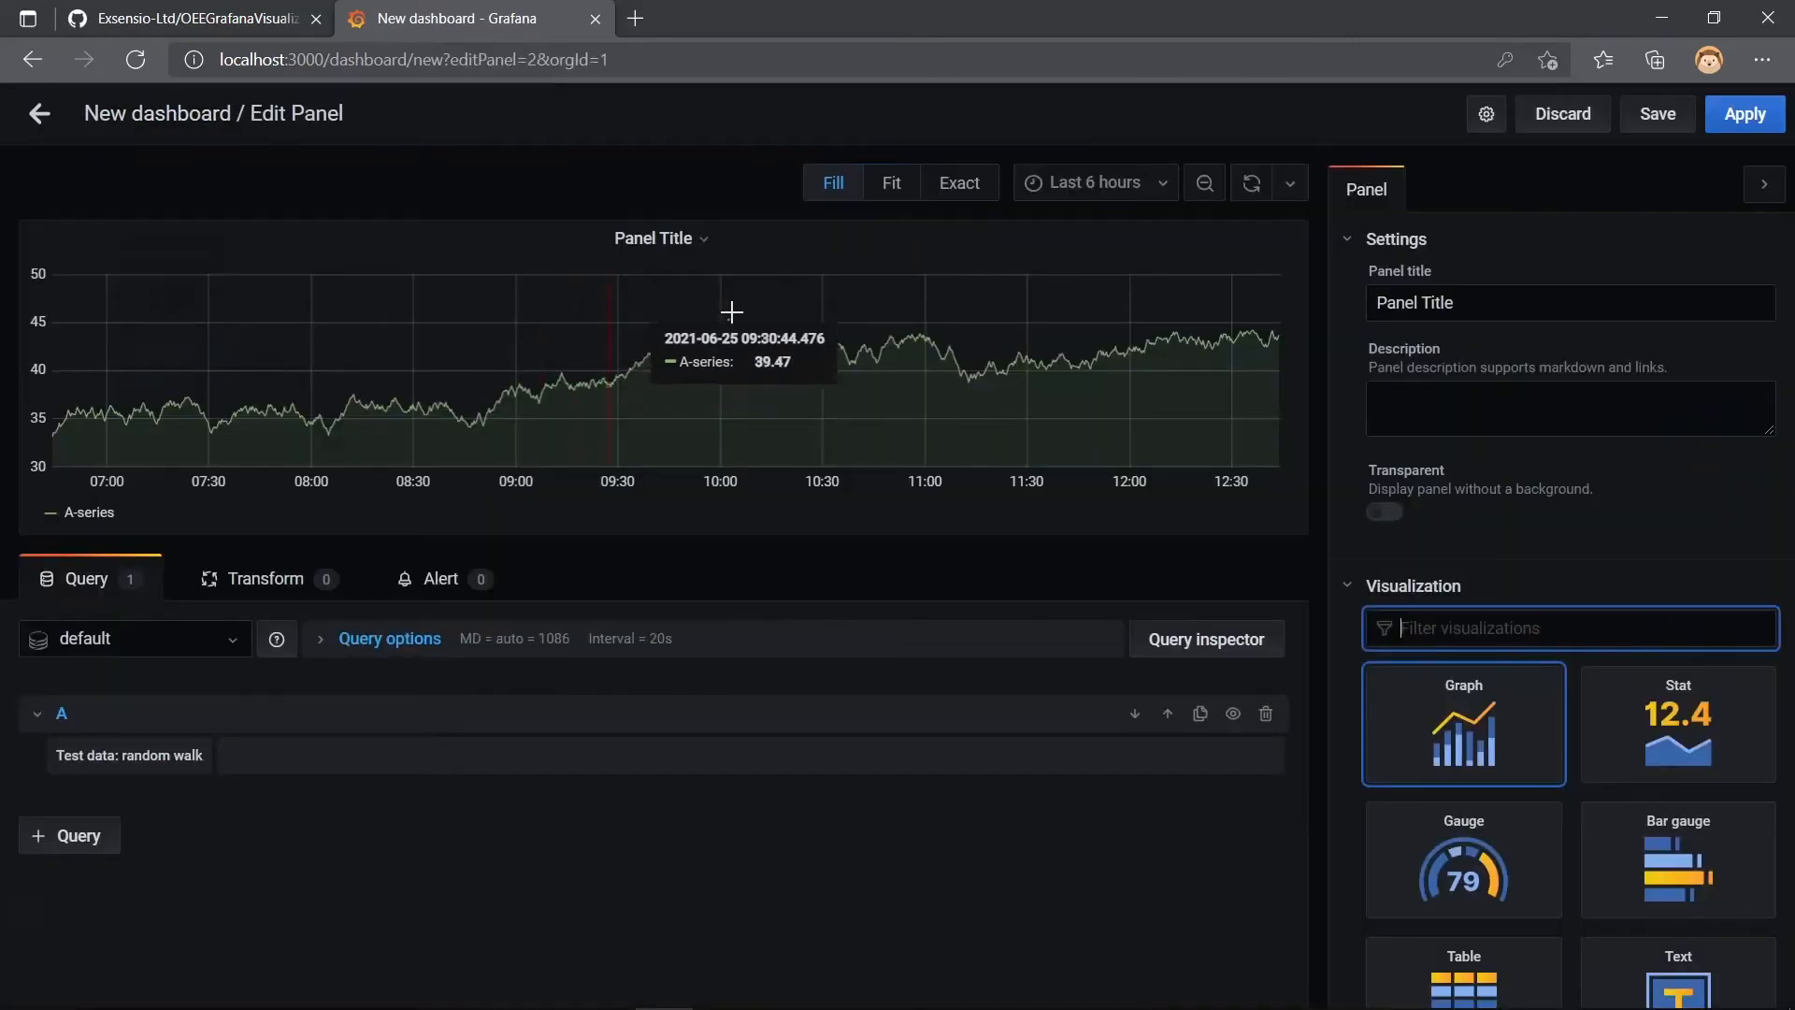
- Title the panel OEE and set its visualization to OEE Grafana Visualizer
{"action": "left_click_drag", "start_coordinate": [1455, 302], "coordinate": [1378, 292]}
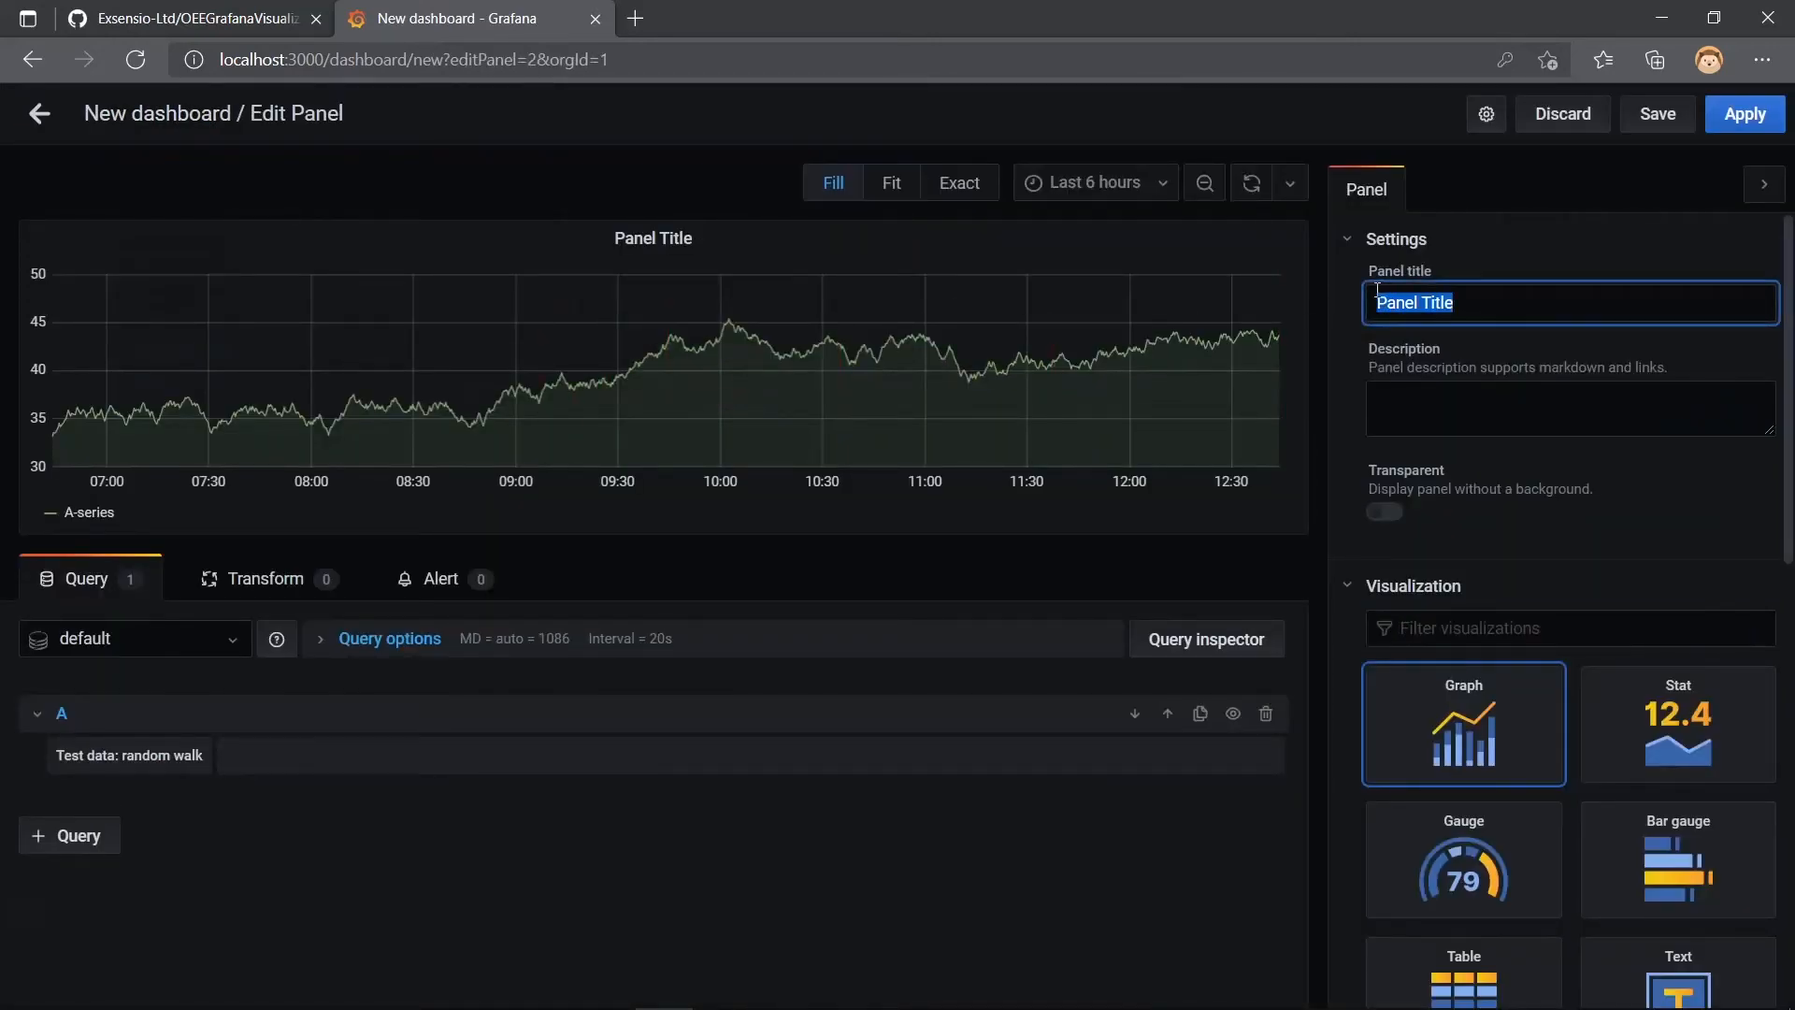
{"action": "type", "text": "OEE"}
{"action": "left_click", "coordinate": [1471, 628]}
{"action": "type", "text": "OEE"}
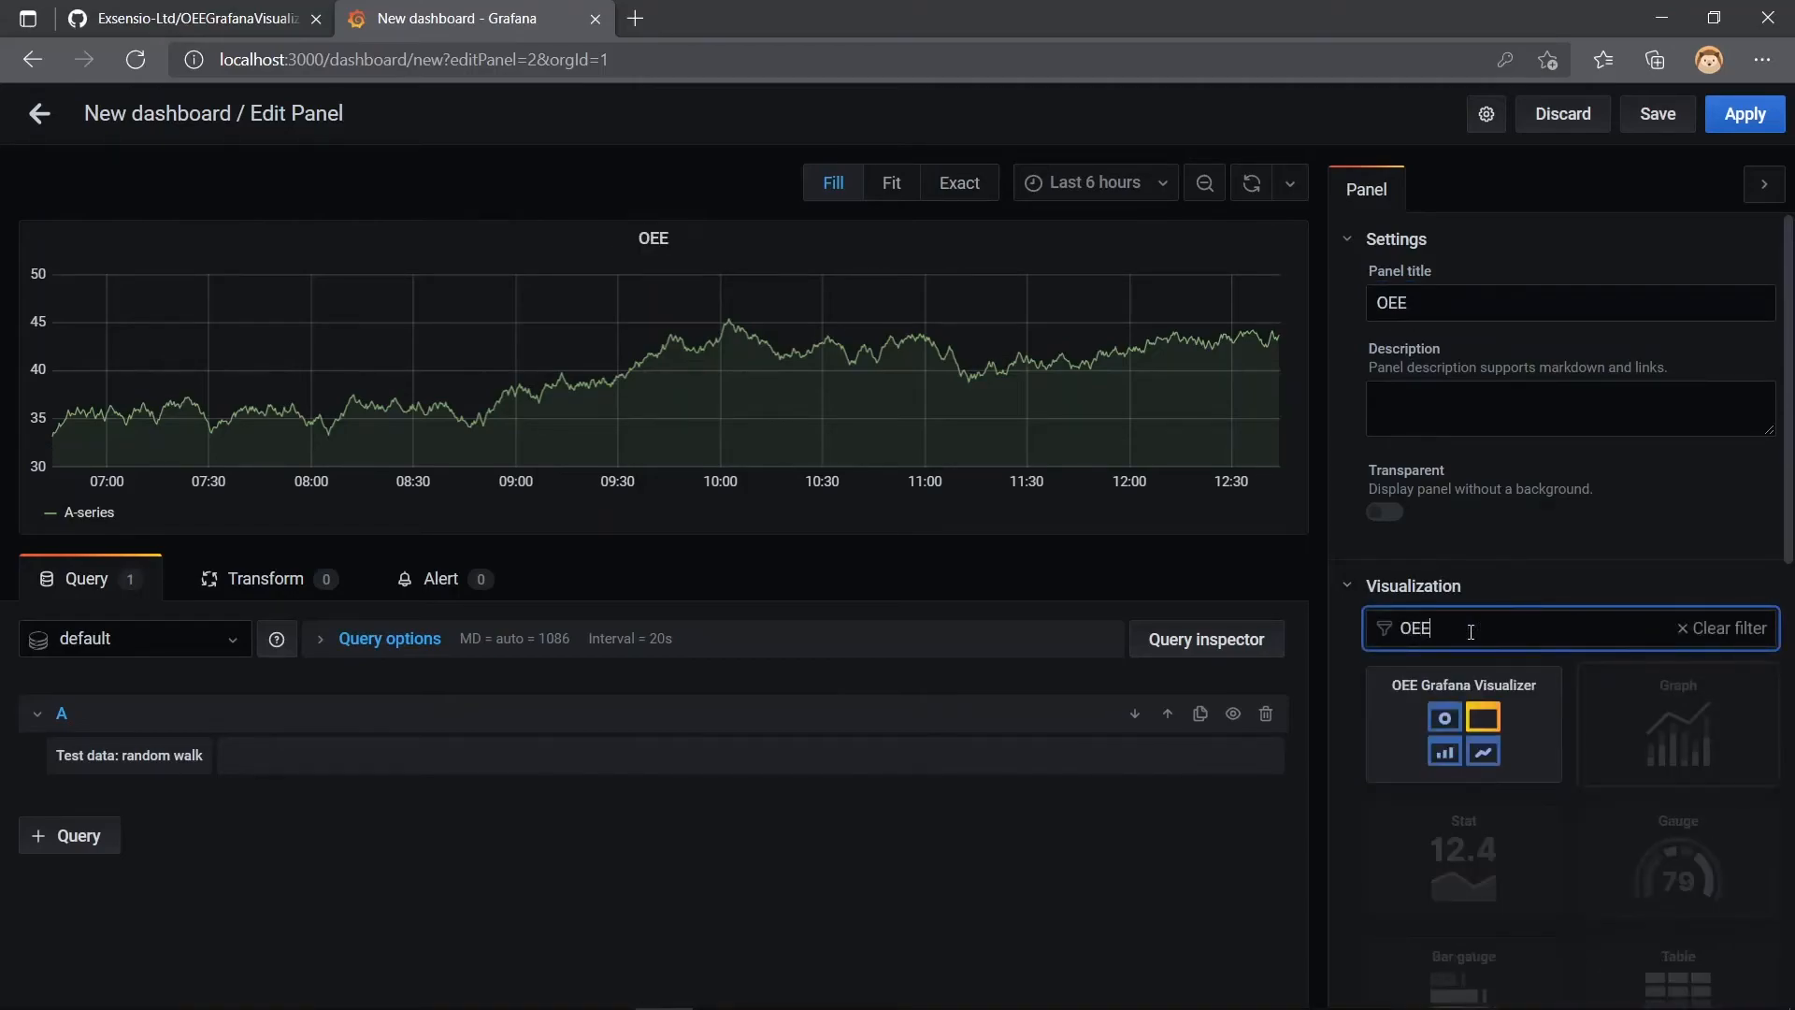
{"action": "left_click", "coordinate": [1451, 733]}
{"action": "scroll", "coordinate": [1354, 647], "scroll_direction": "down", "scroll_amount": 6}
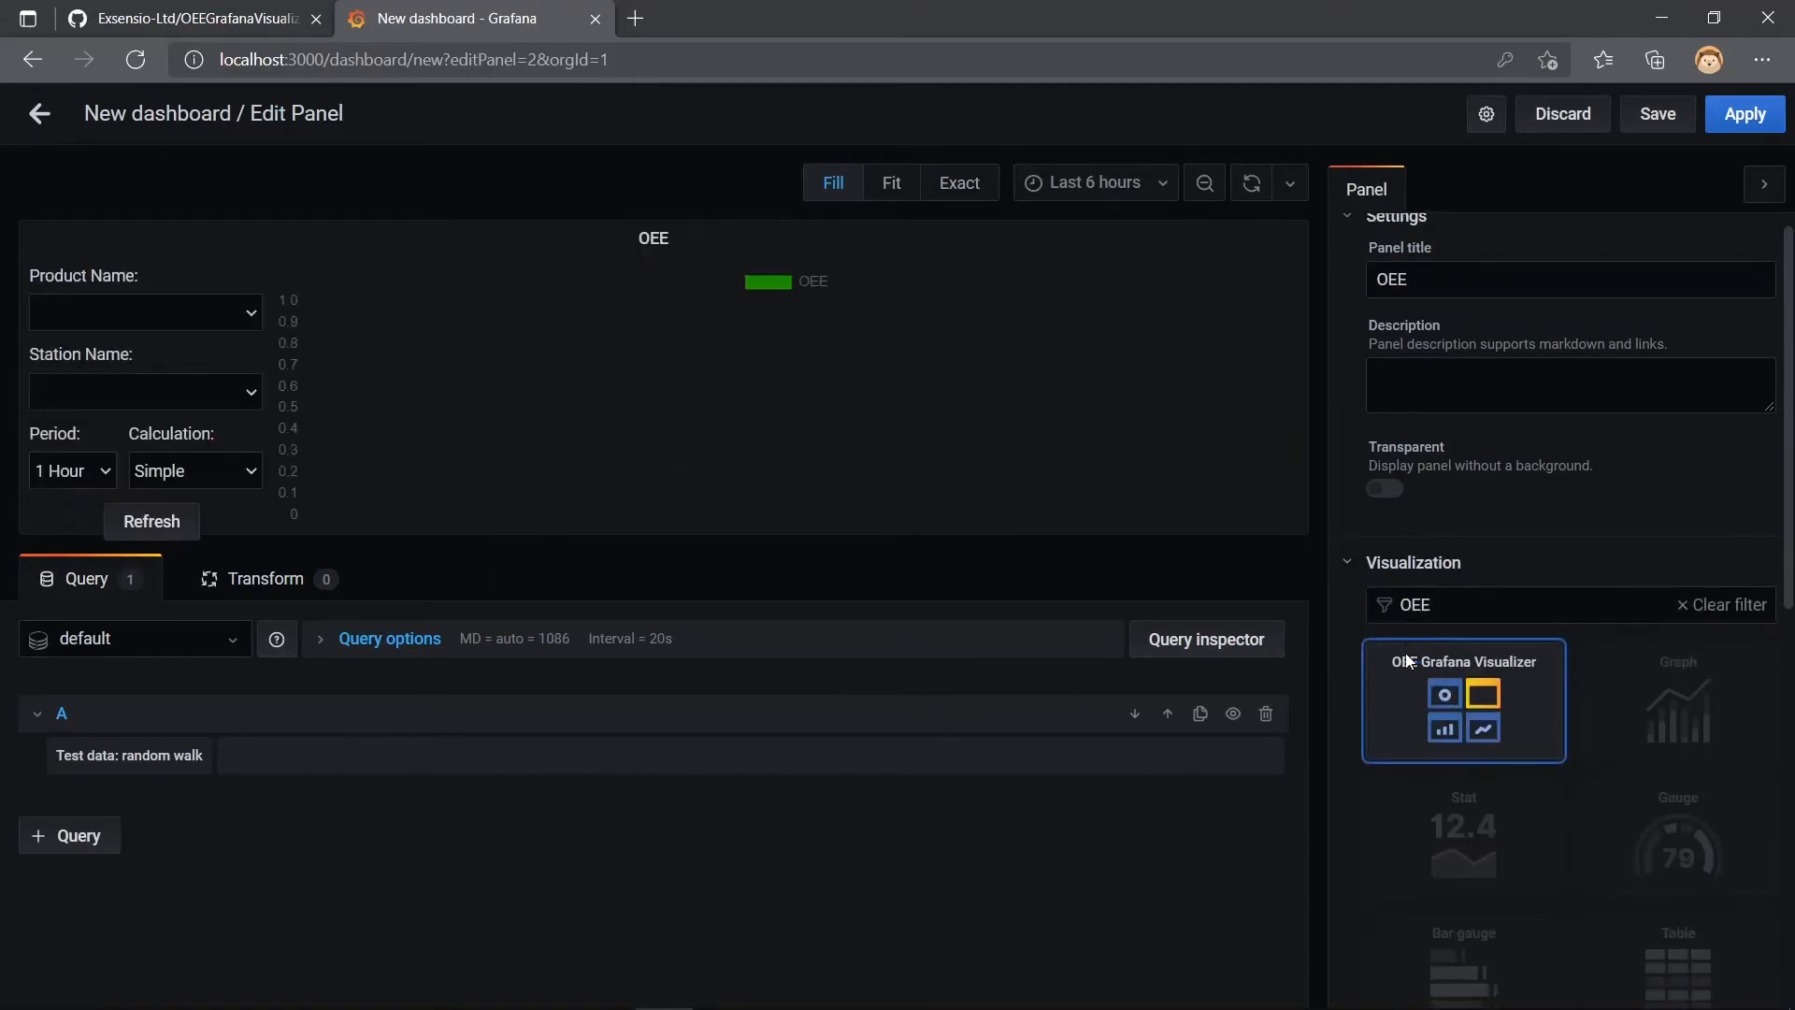
- Review the OEE panel's data source URL and save the new dashboard
{"action": "scroll", "coordinate": [1356, 653], "scroll_direction": "down", "scroll_amount": 3}
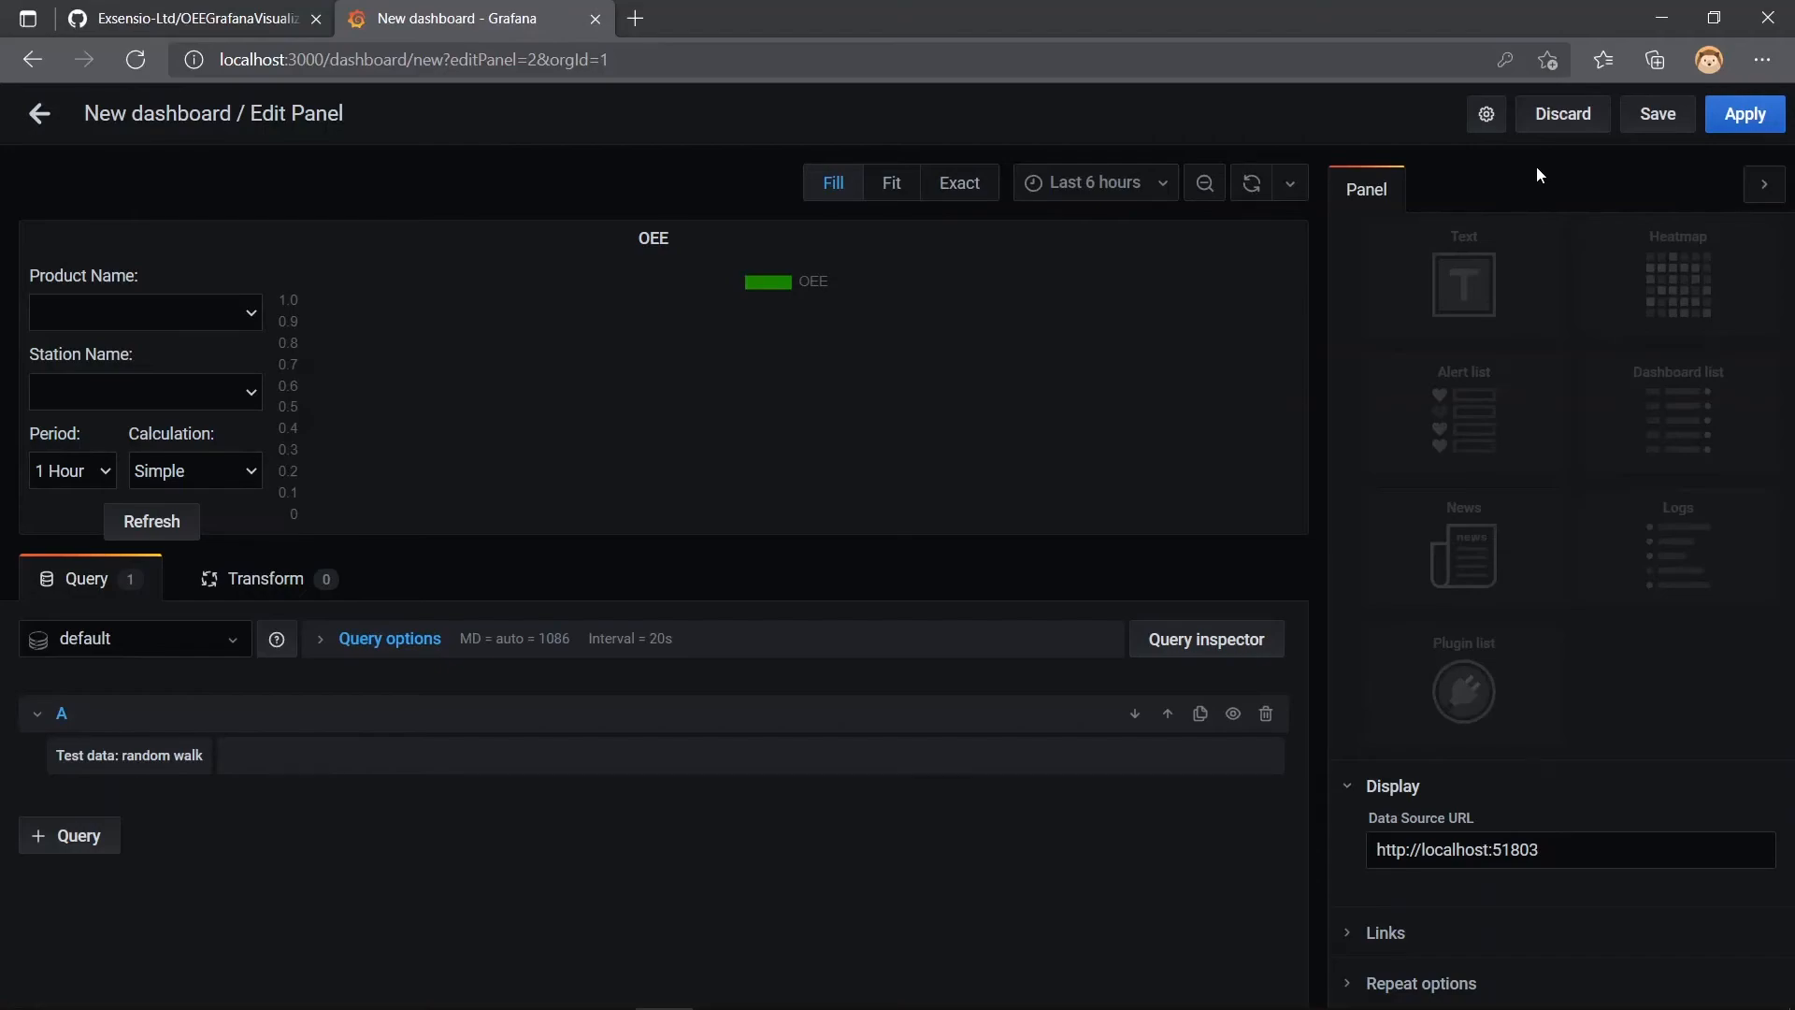
{"action": "left_click", "coordinate": [1655, 119]}
{"action": "left_click", "coordinate": [660, 507]}
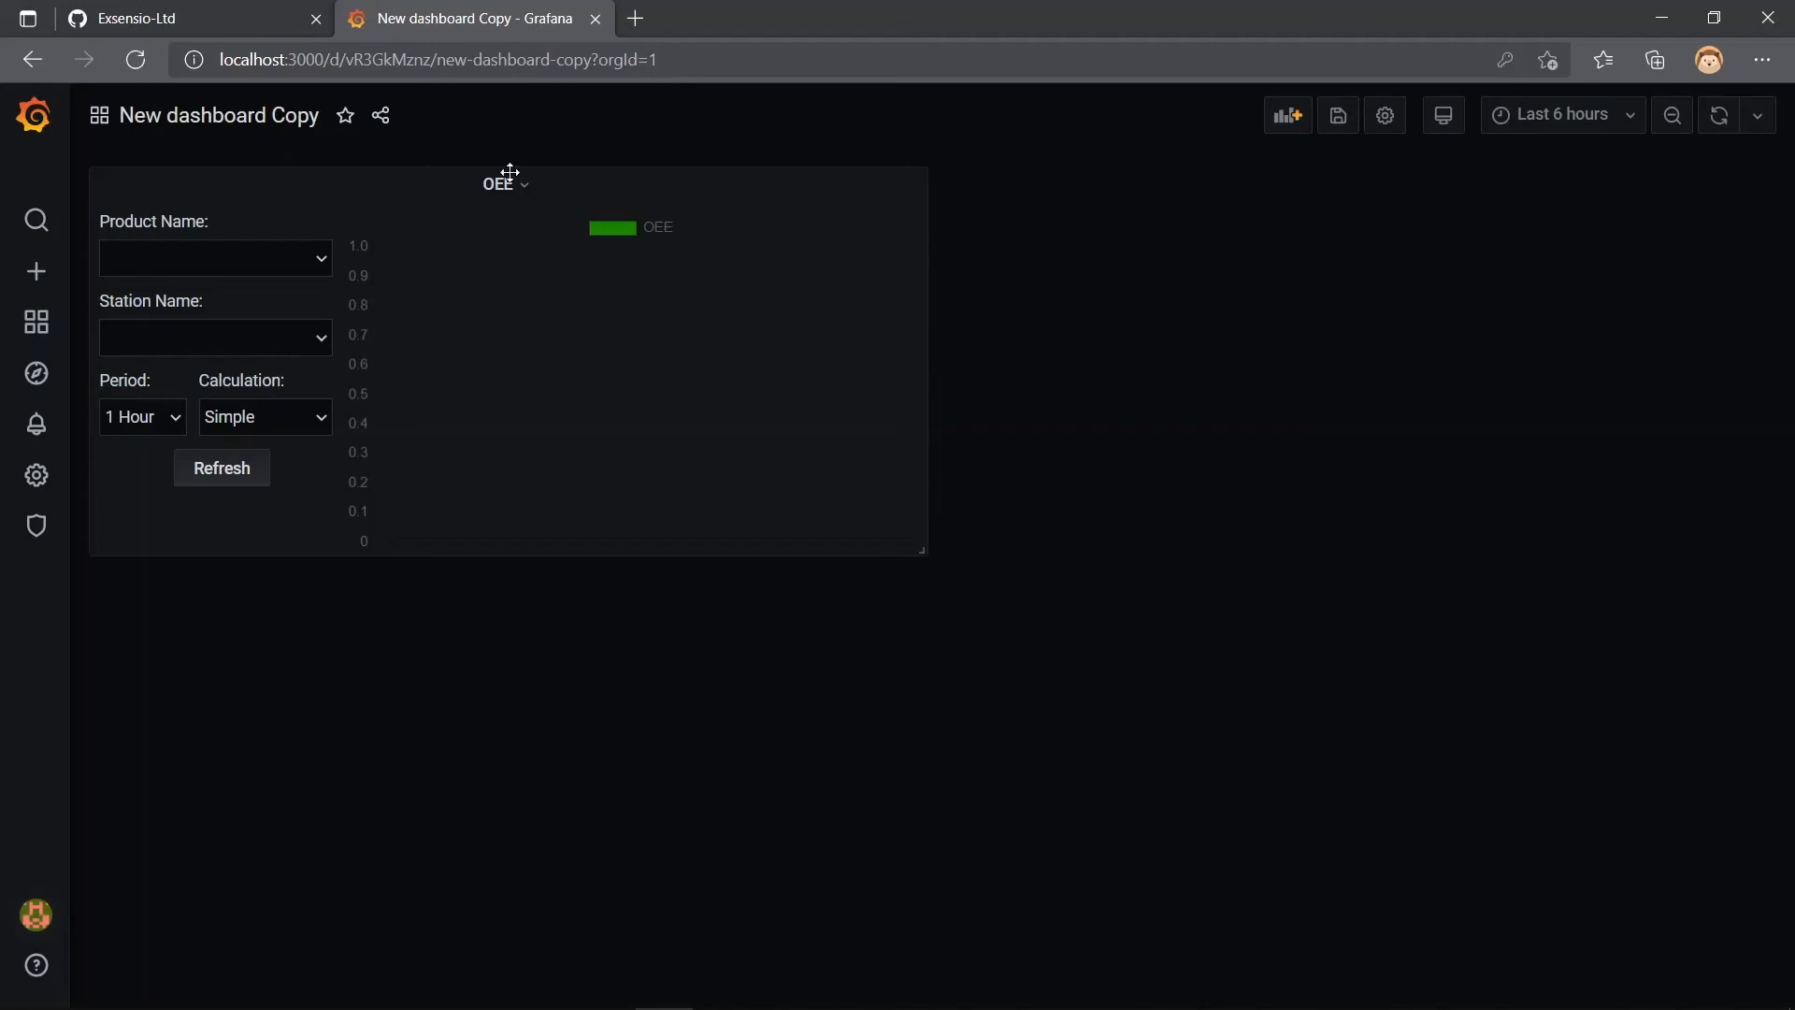
- Copy the HTTPS clone URL of the Exsensio-Ltd/OEEMetricGenerator repository on GitHub and git clone it into D:\OEE in the terminal
{"action": "left_click", "coordinate": [244, 19]}
{"action": "scroll", "coordinate": [407, 626], "scroll_direction": "down", "scroll_amount": 2}
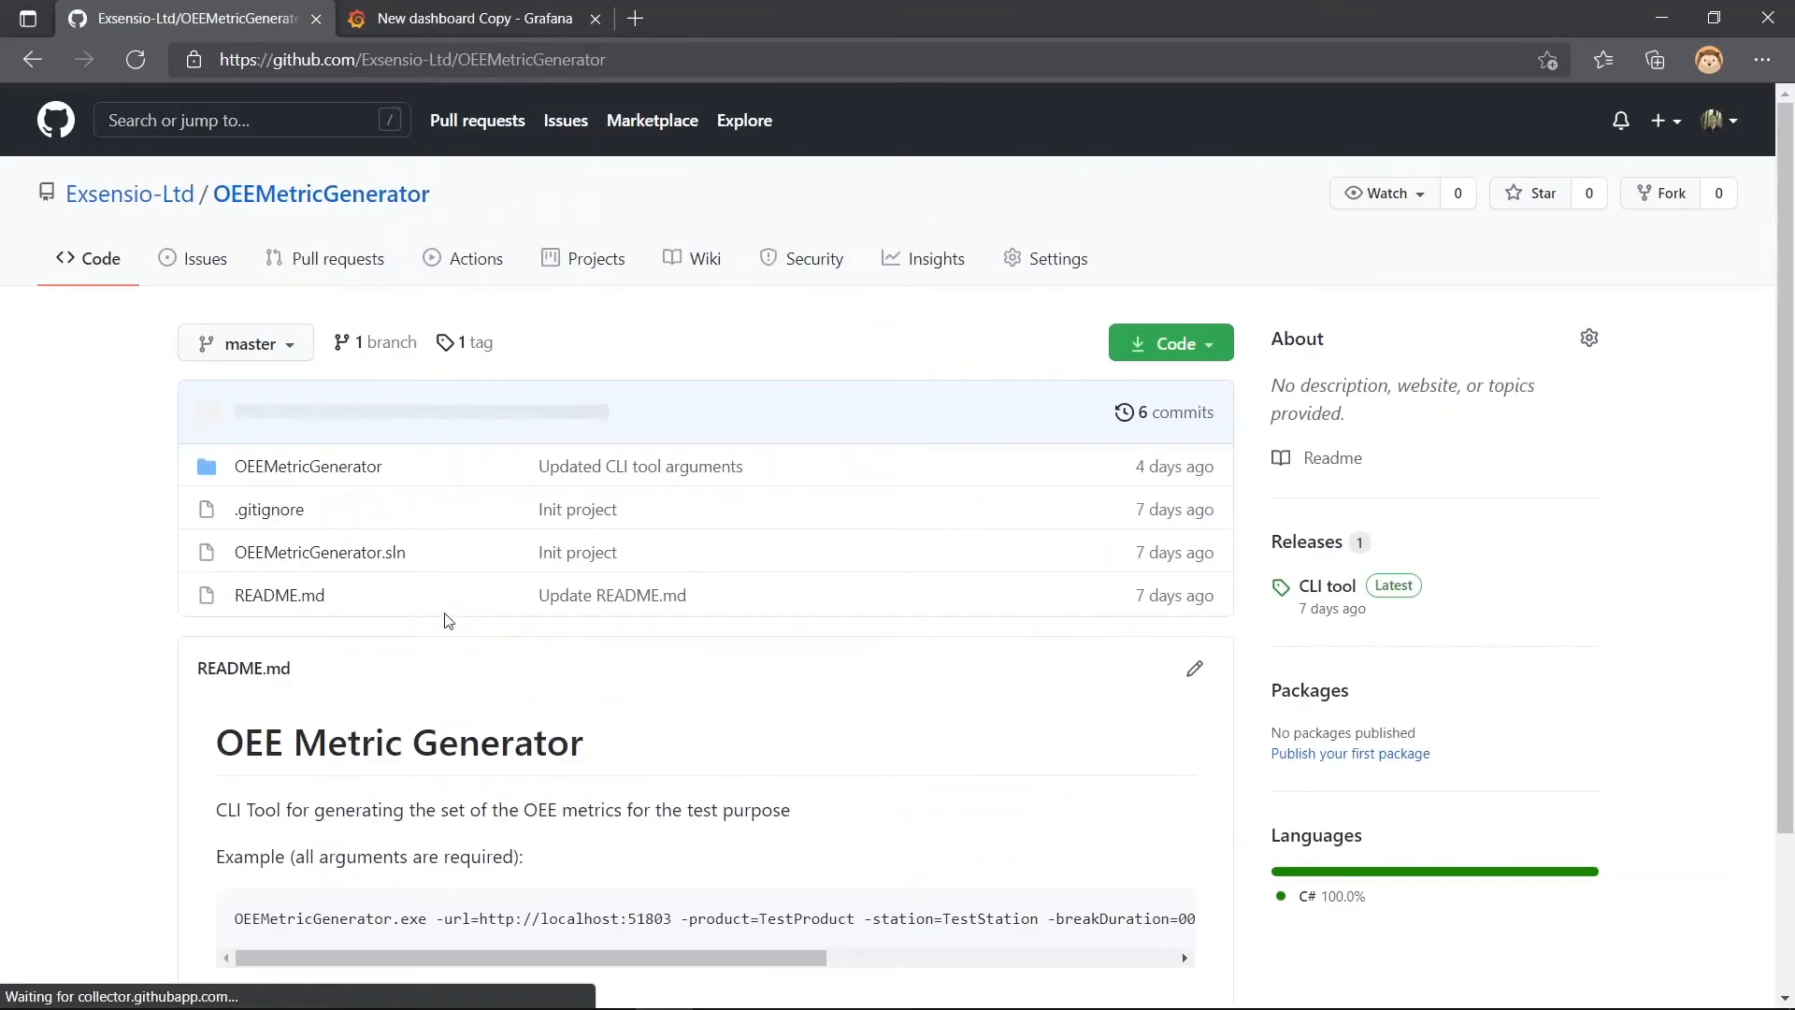
{"action": "left_click", "coordinate": [1177, 344]}
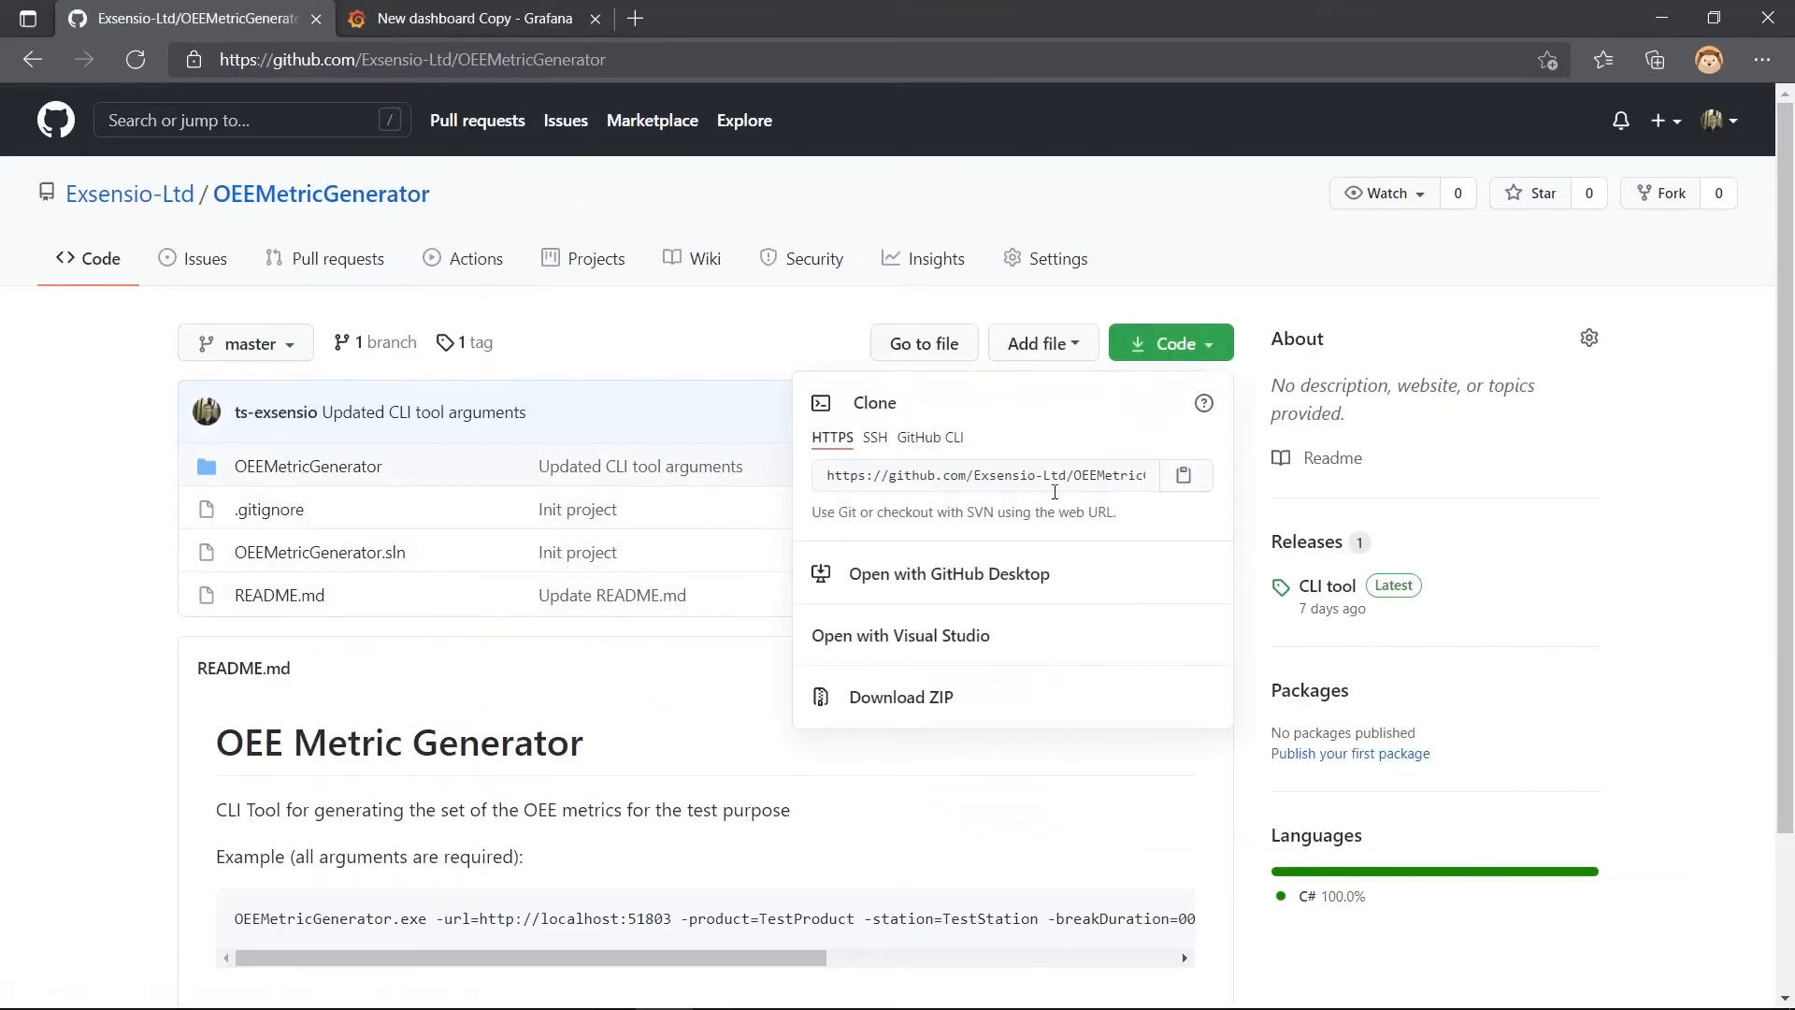
{"action": "left_click", "coordinate": [1184, 475]}
{"action": "key", "text": "alt+Tab"}
{"action": "type", "text": "git clone"}
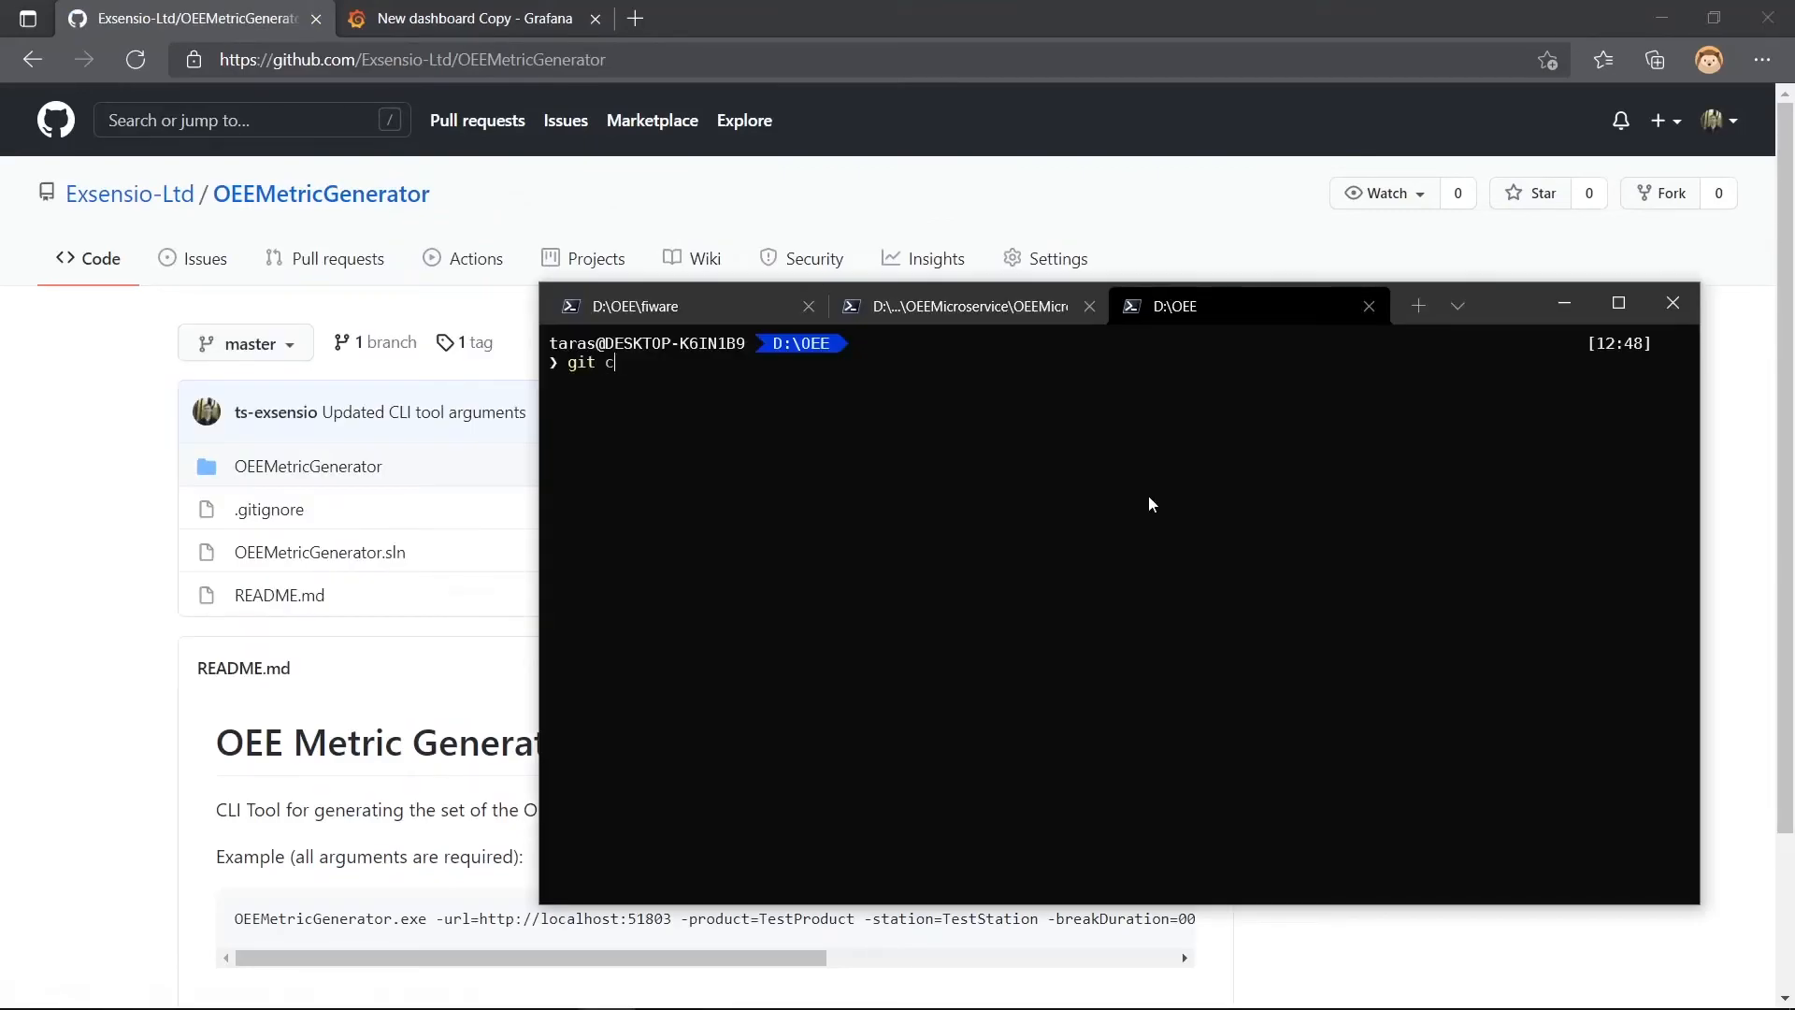
{"action": "key", "text": "ctrl+v"}
{"action": "key", "text": "Return"}
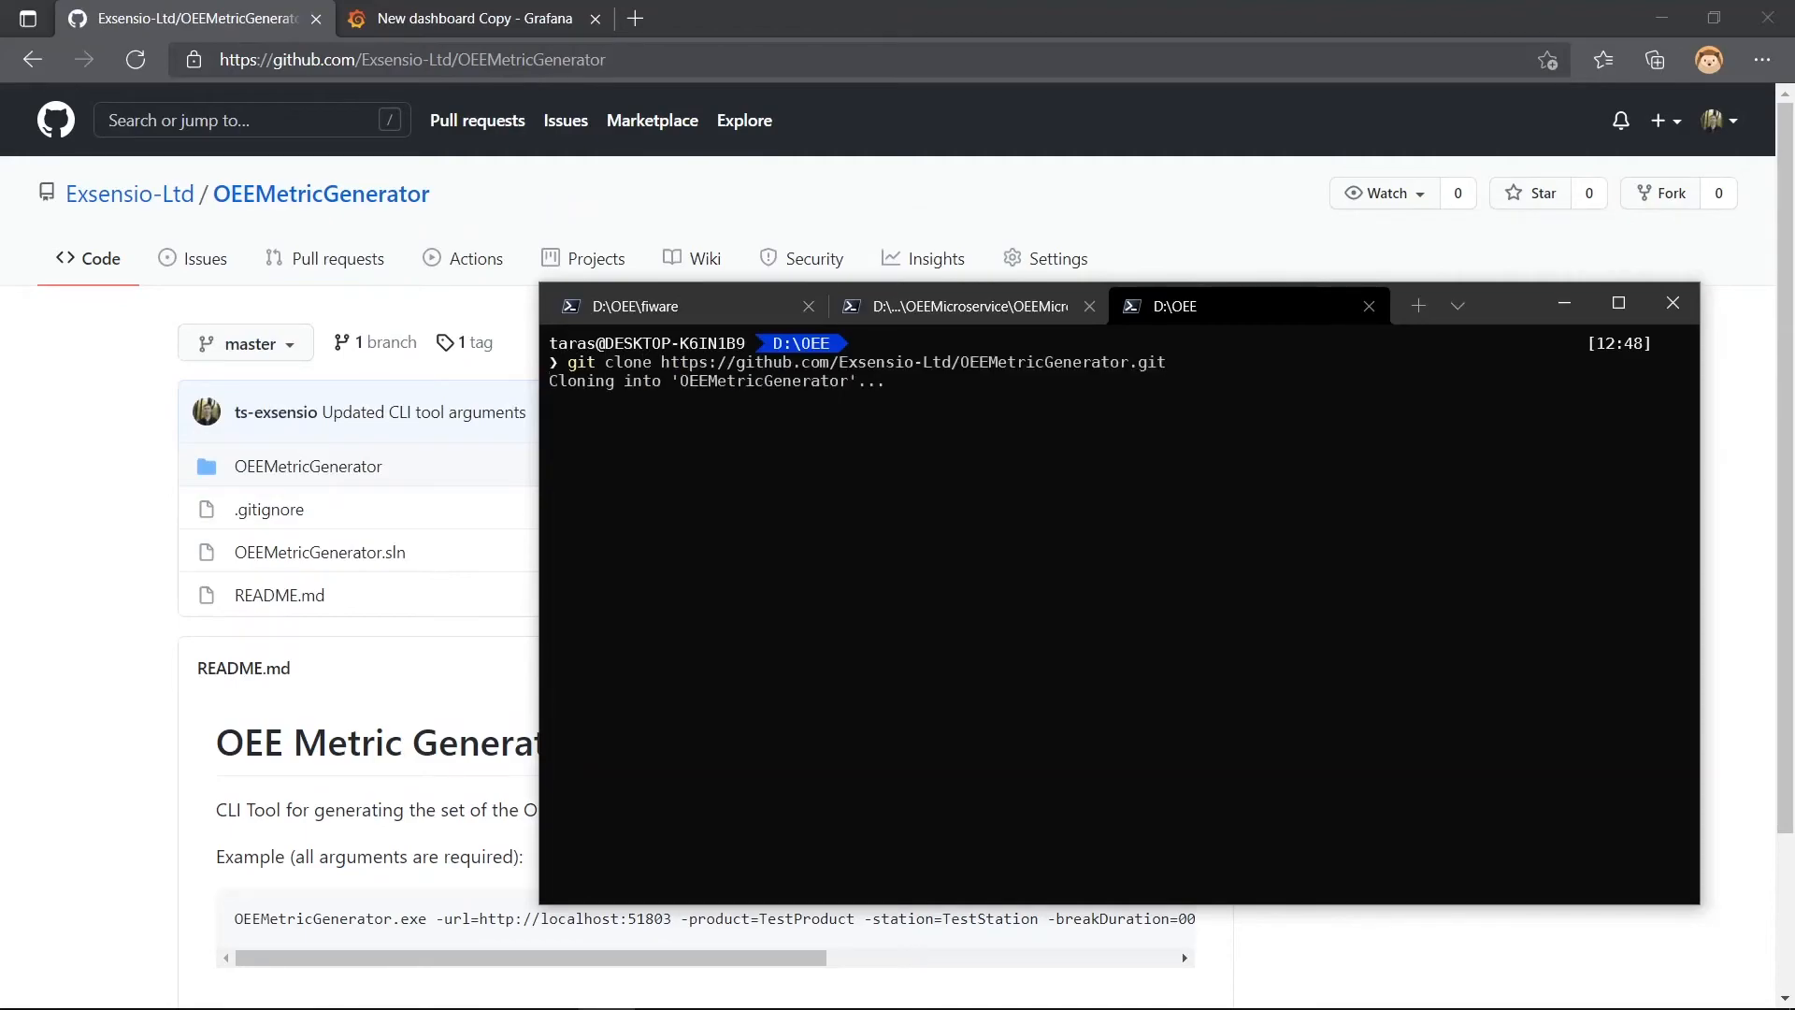
- Open the OEEMetricGenerator solution from the cloned folder in Visual Studio
{"action": "key", "text": "alt+Tab"}
{"action": "key", "text": "alt+Tab"}
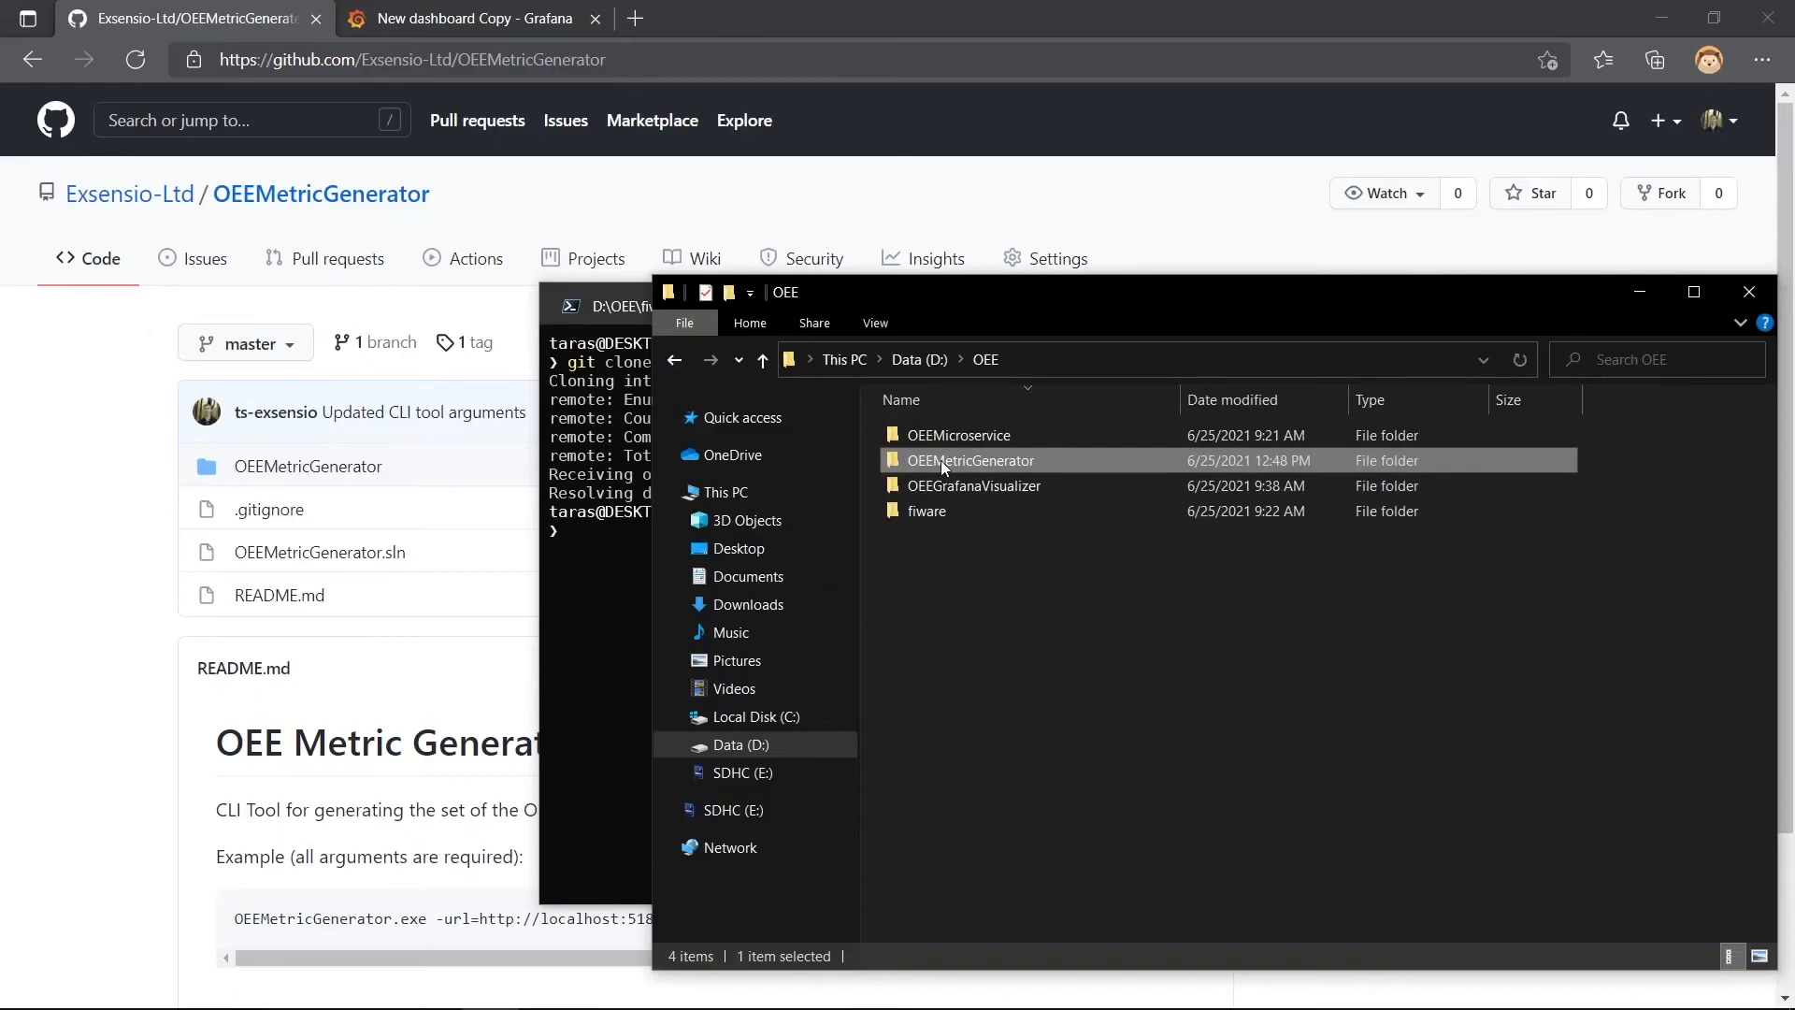
{"action": "double_click", "coordinate": [941, 460]}
{"action": "double_click", "coordinate": [957, 514]}
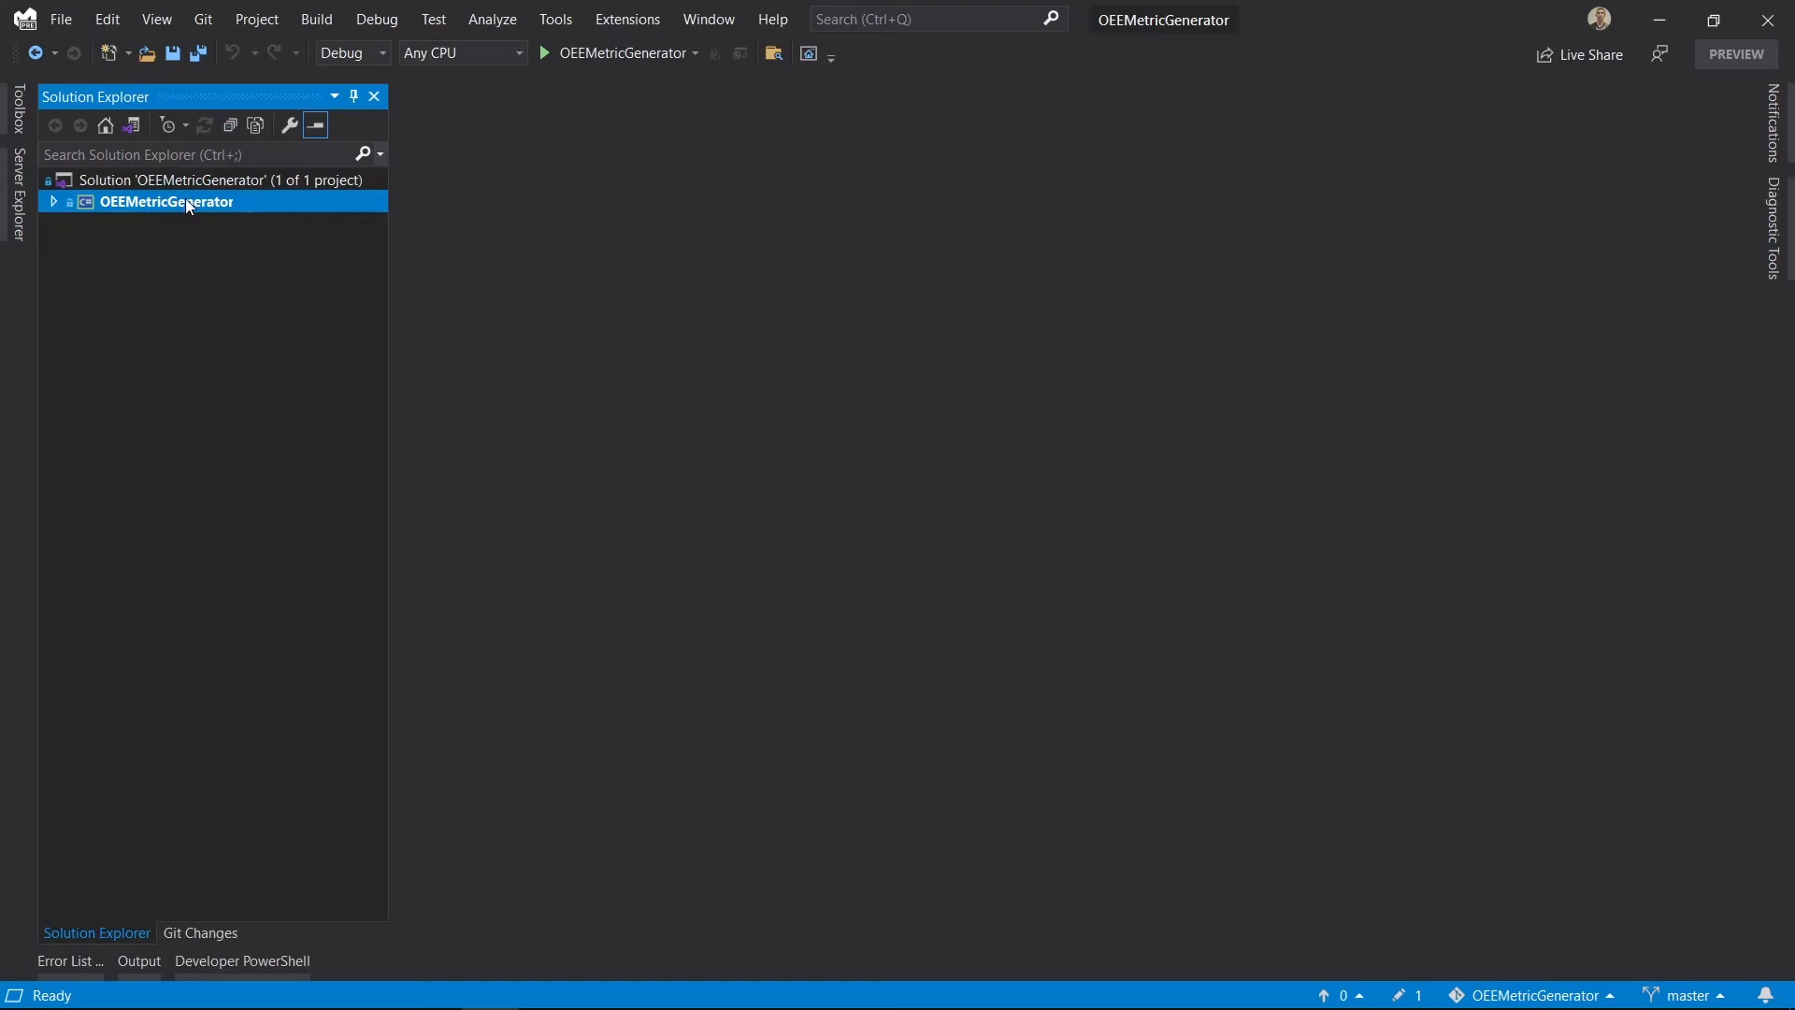
- Open the OEEMetricGenerator project's debug properties, run the project to generate the test metrics, and close its console when it finishes
{"action": "right_click", "coordinate": [186, 200]}
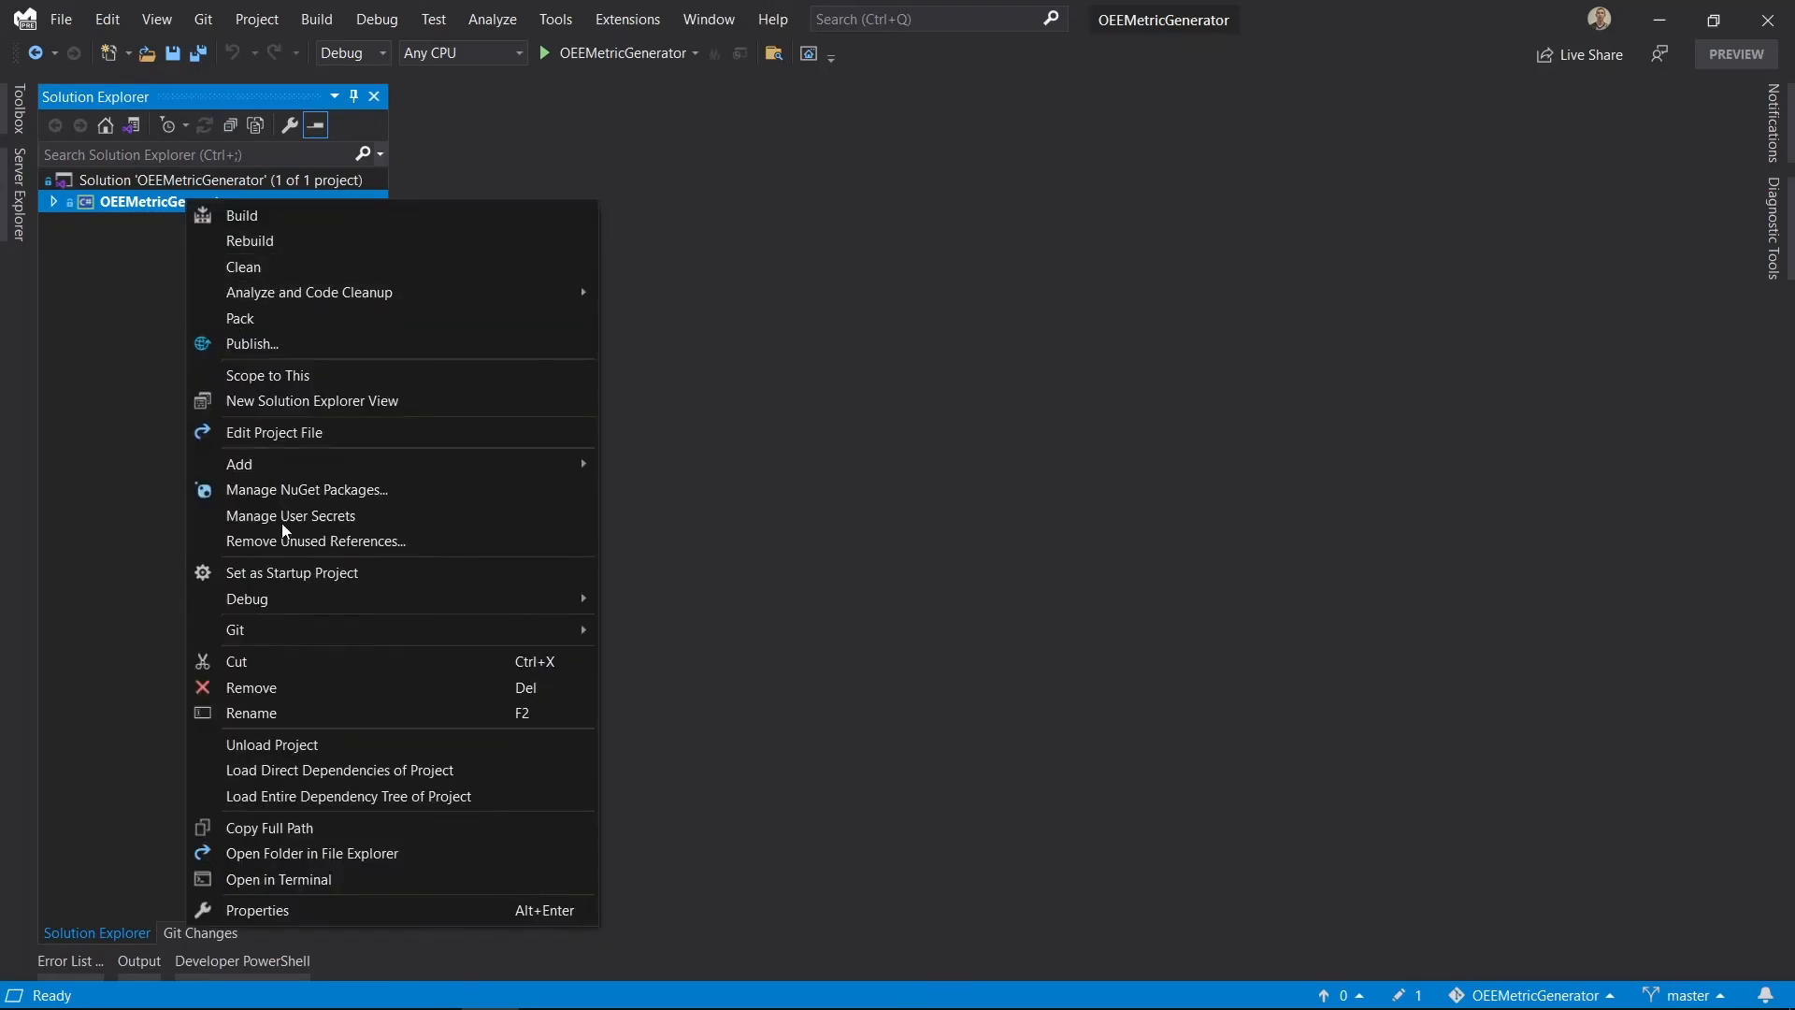
{"action": "left_click", "coordinate": [312, 910]}
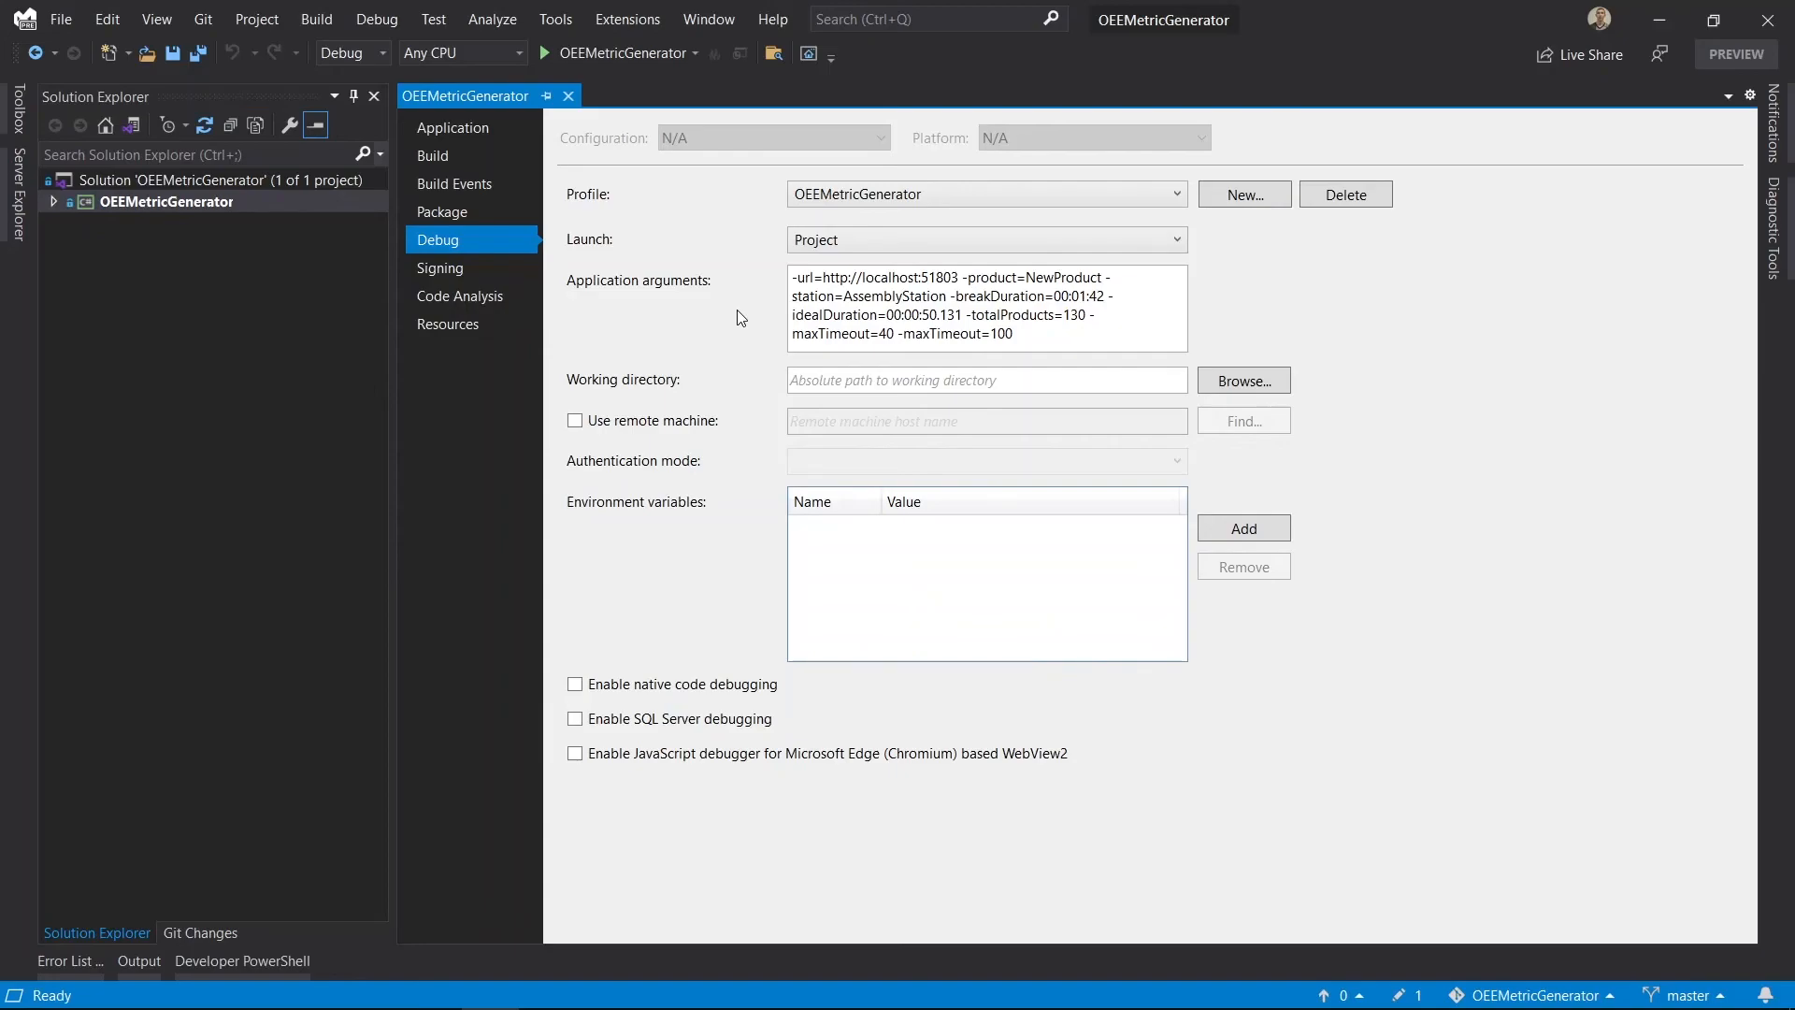
{"action": "left_click", "coordinate": [617, 52]}
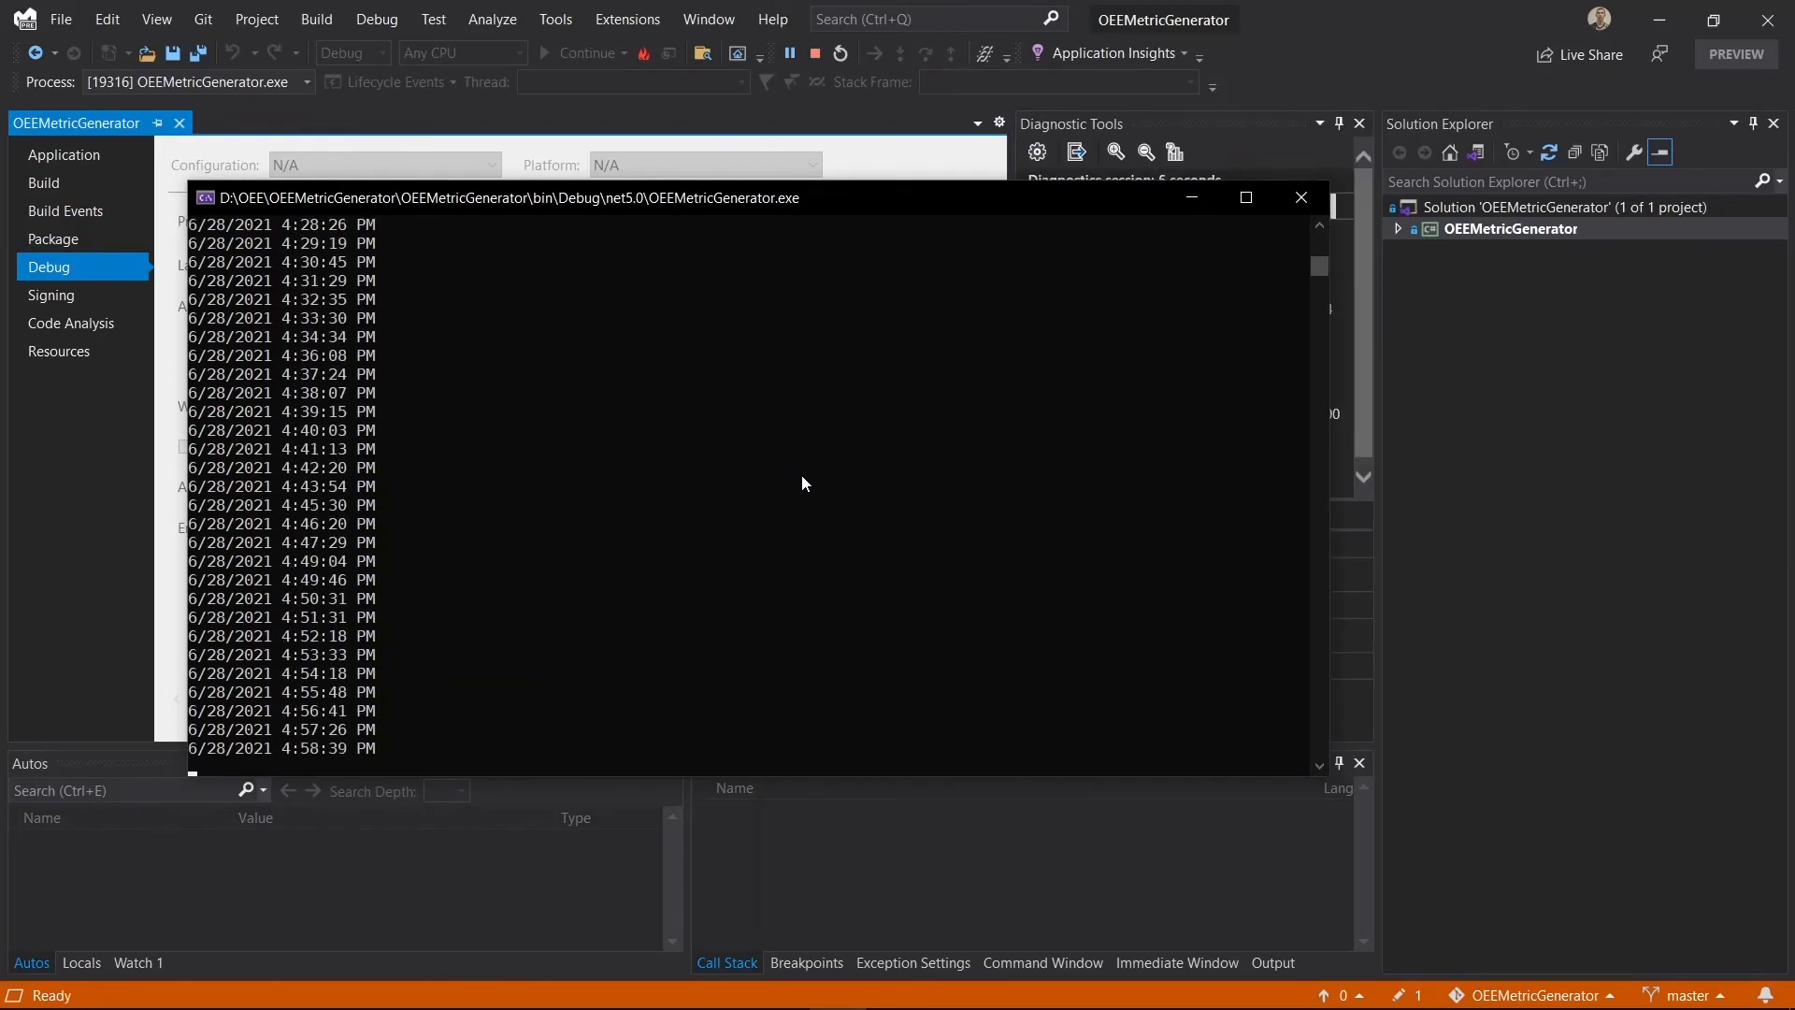
{"action": "key", "text": "Return"}
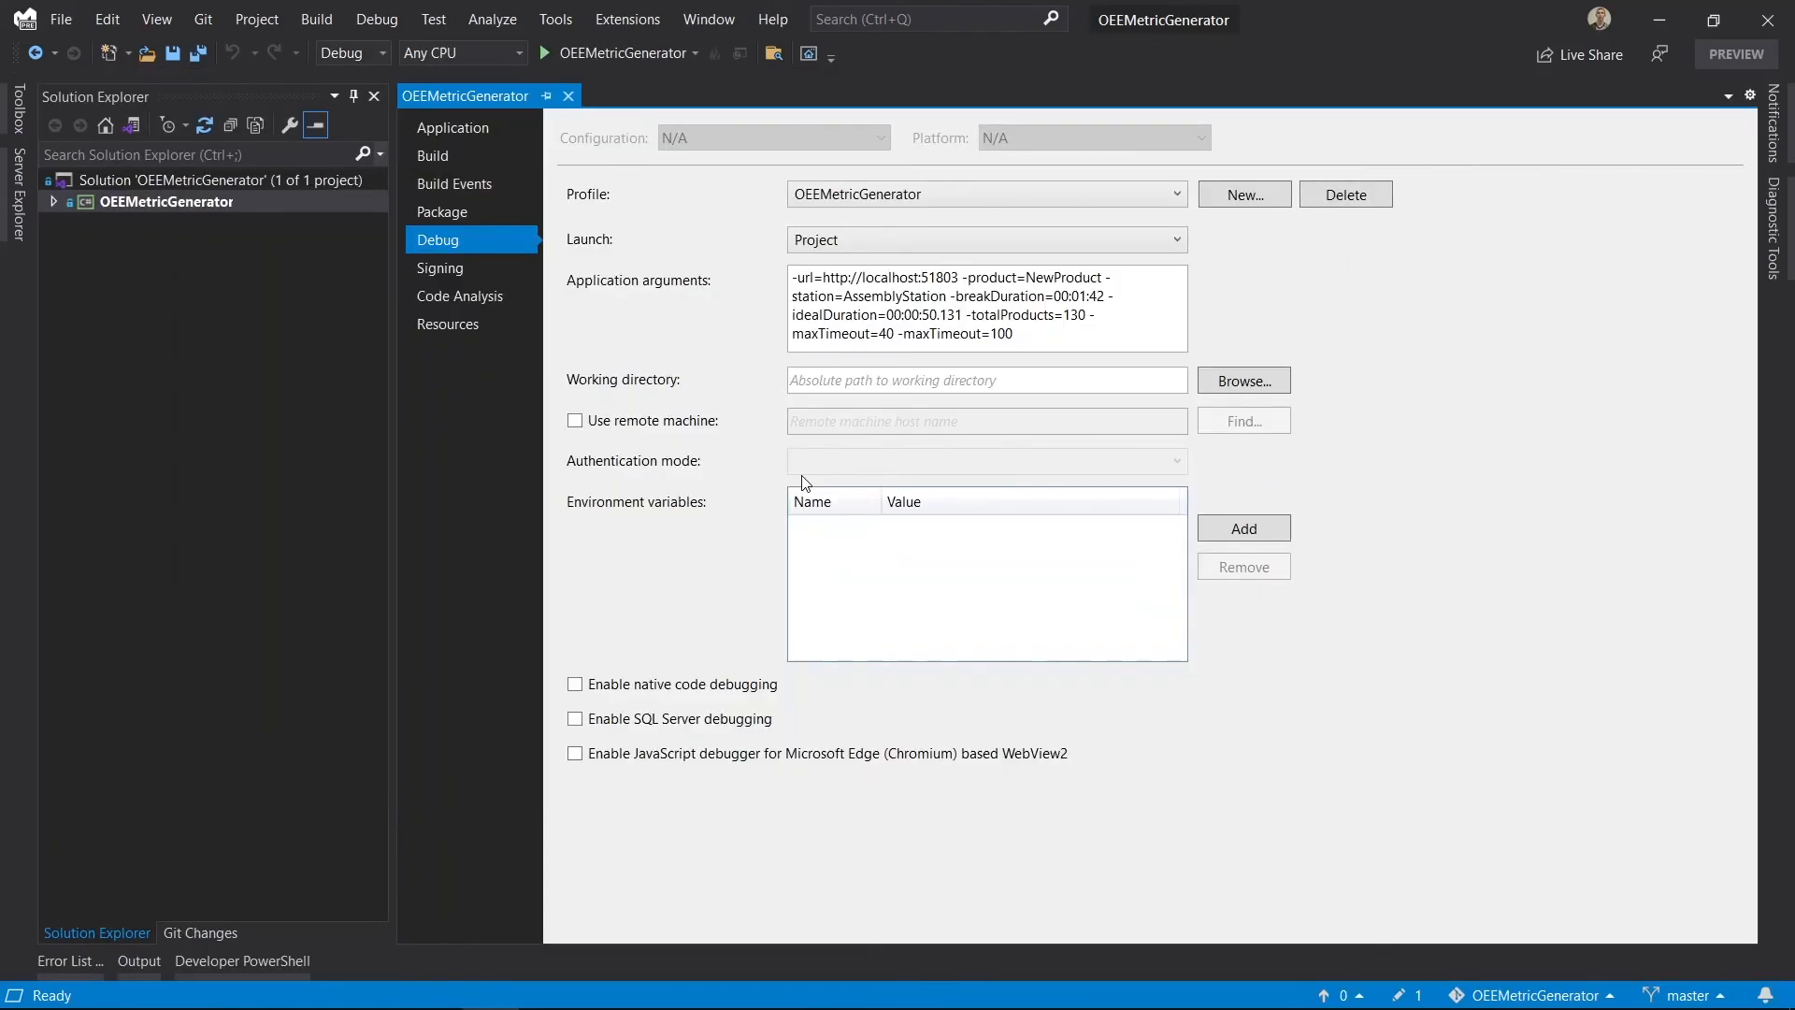
- Switch back to the Grafana dashboard, reload it, and set the OEE panel's calculation to Acvanced
{"action": "key", "text": "alt+Tab"}
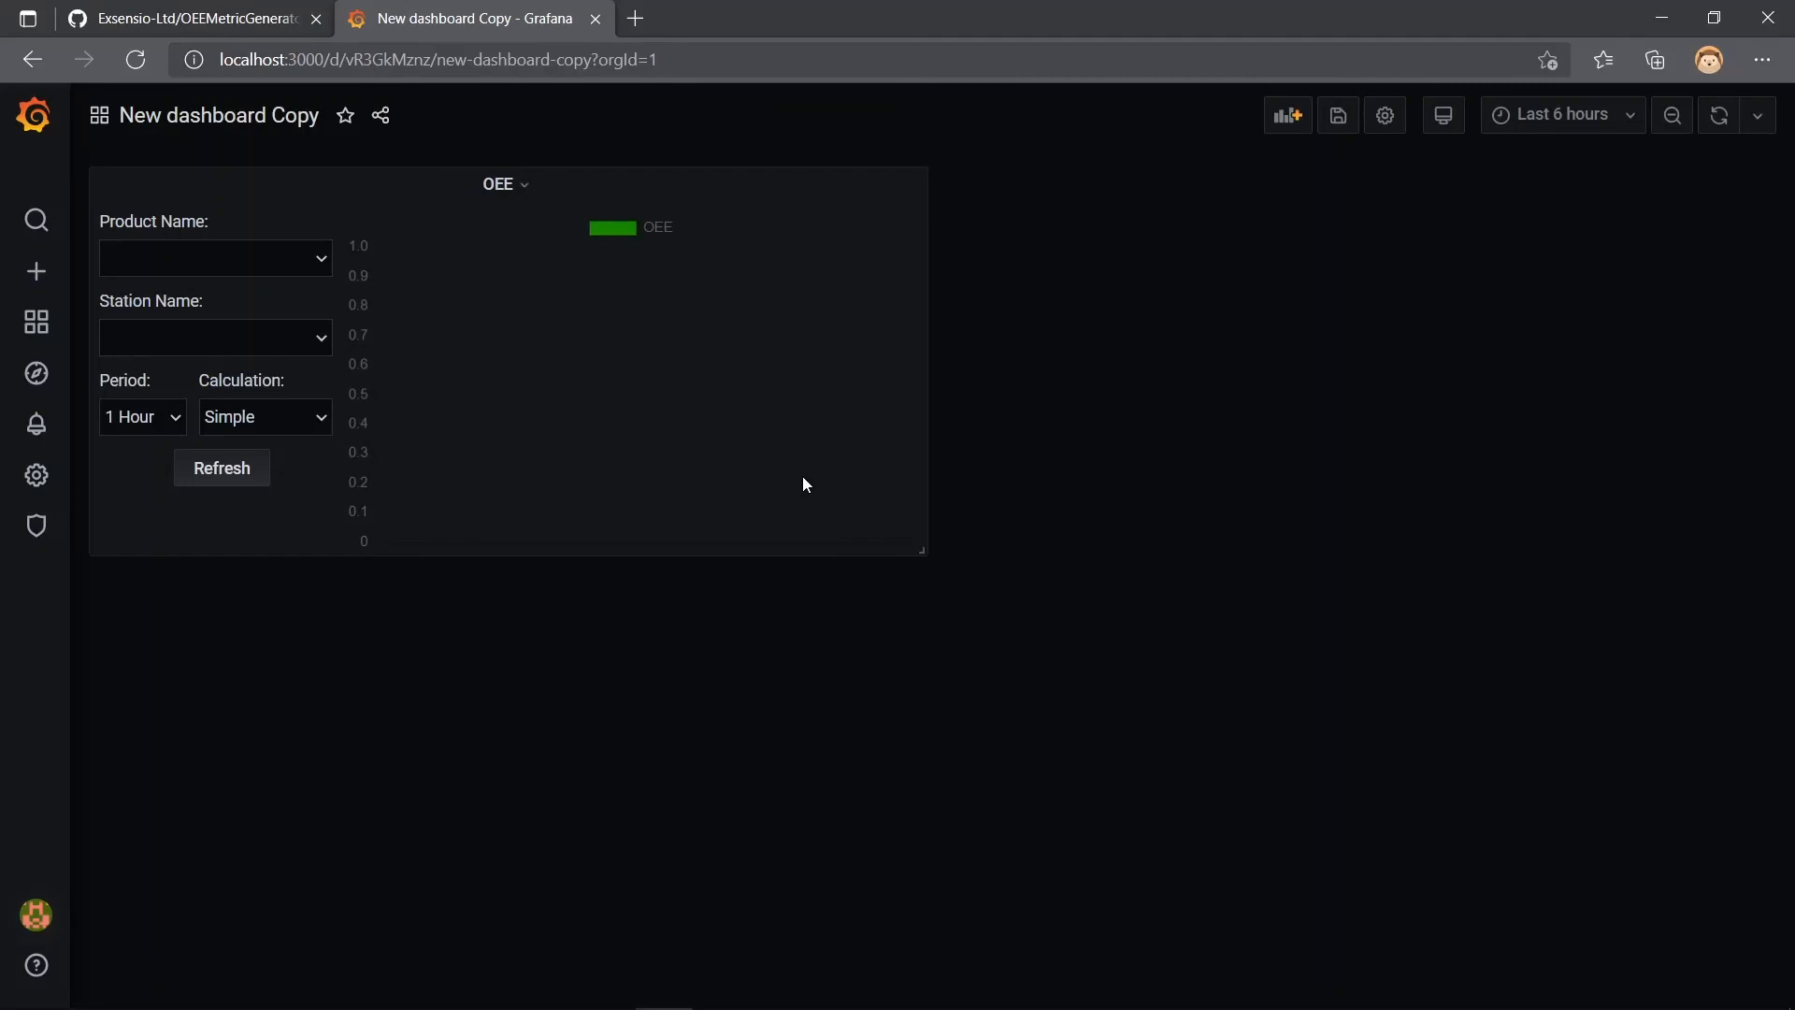
{"action": "key", "text": "F5"}
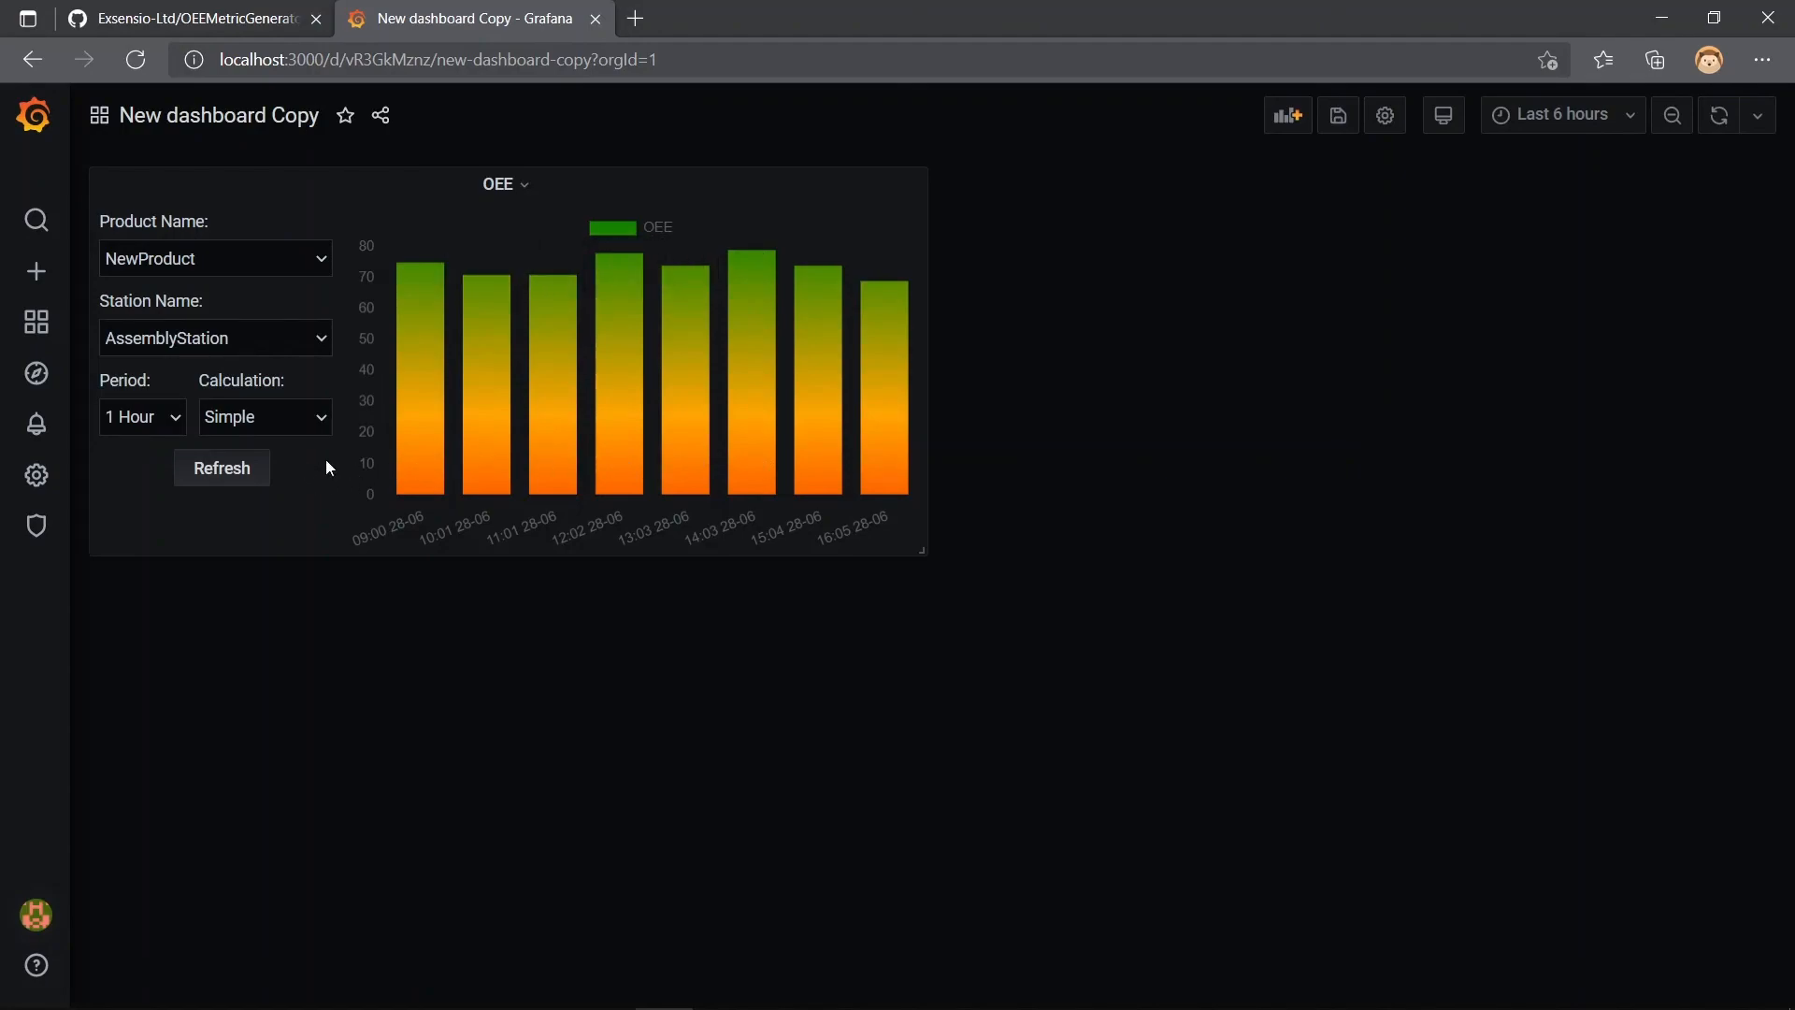
{"action": "left_click", "coordinate": [284, 421]}
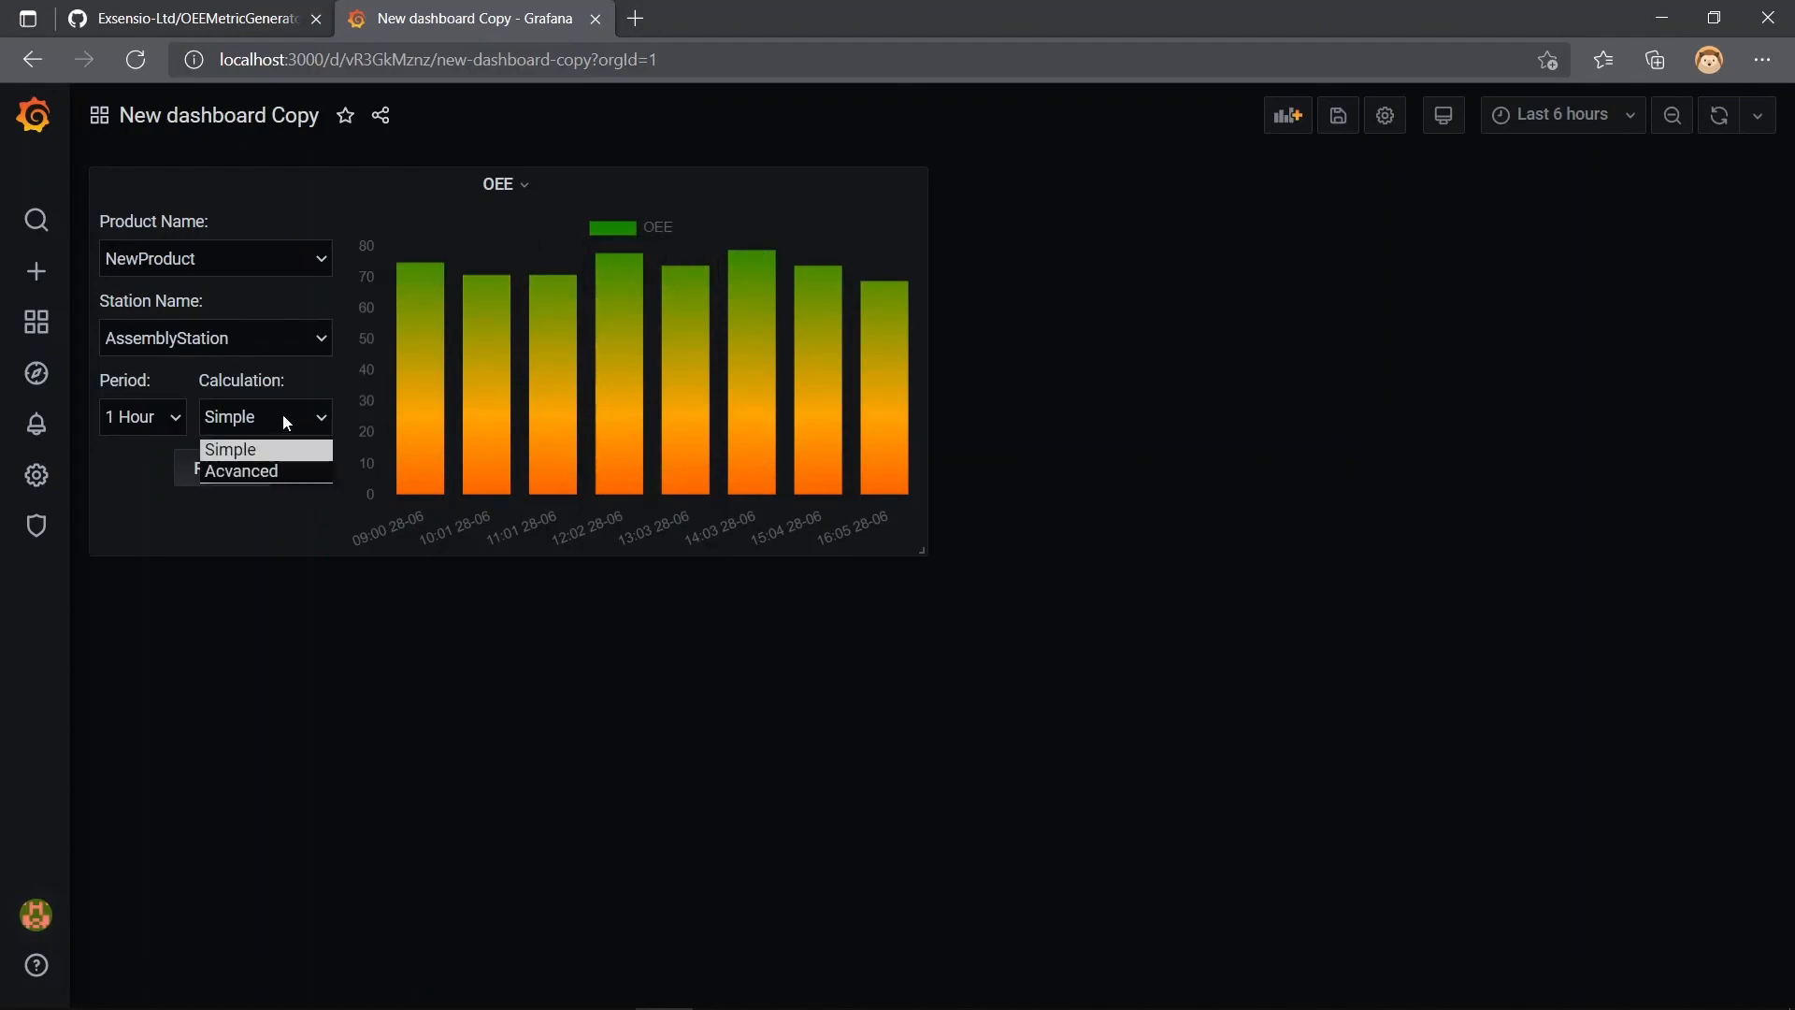
{"action": "left_click", "coordinate": [301, 468]}
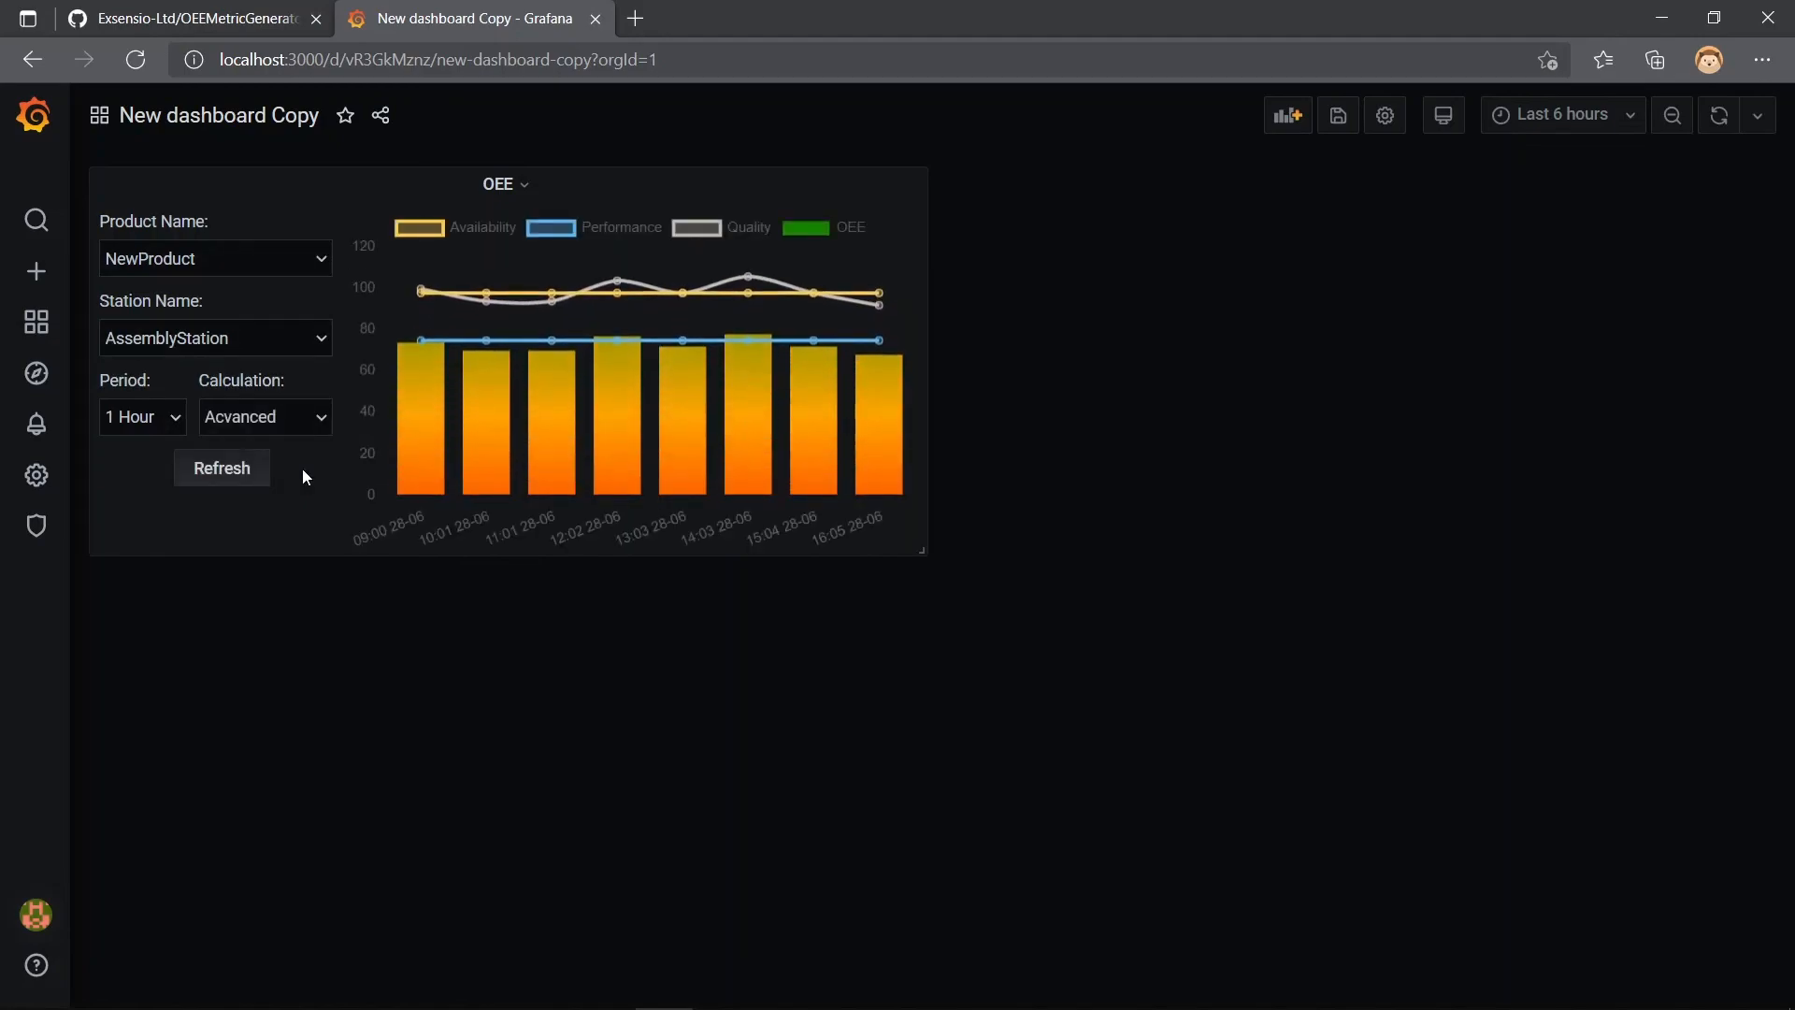